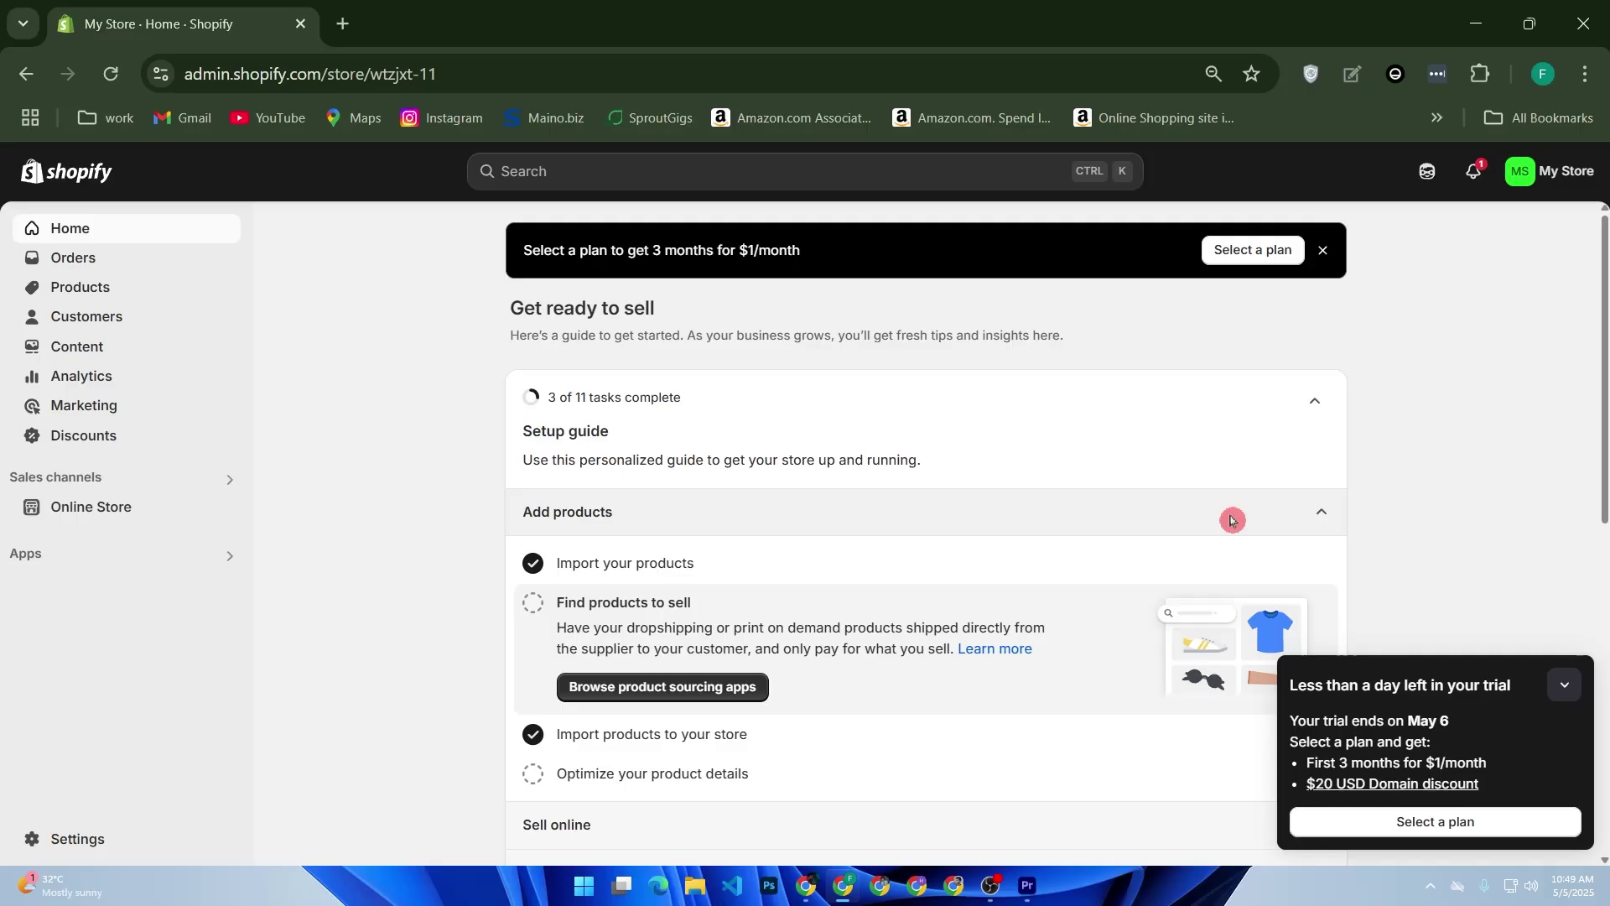
Open the Example Beanie product and go to its Variants section.
left_click(102, 289)
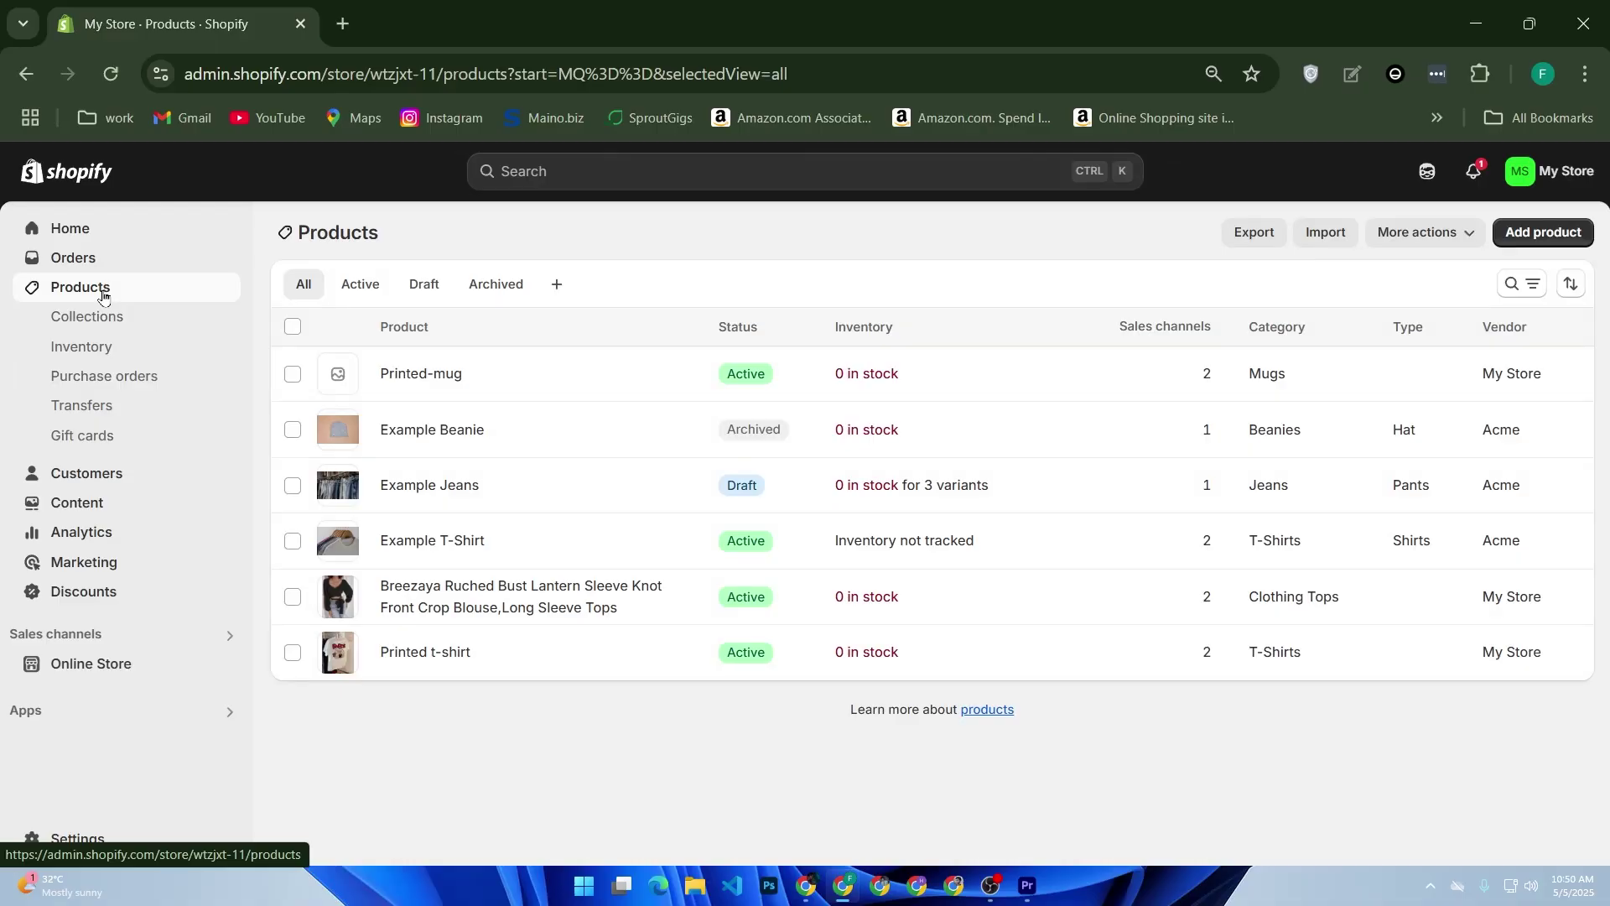
left_click(433, 441)
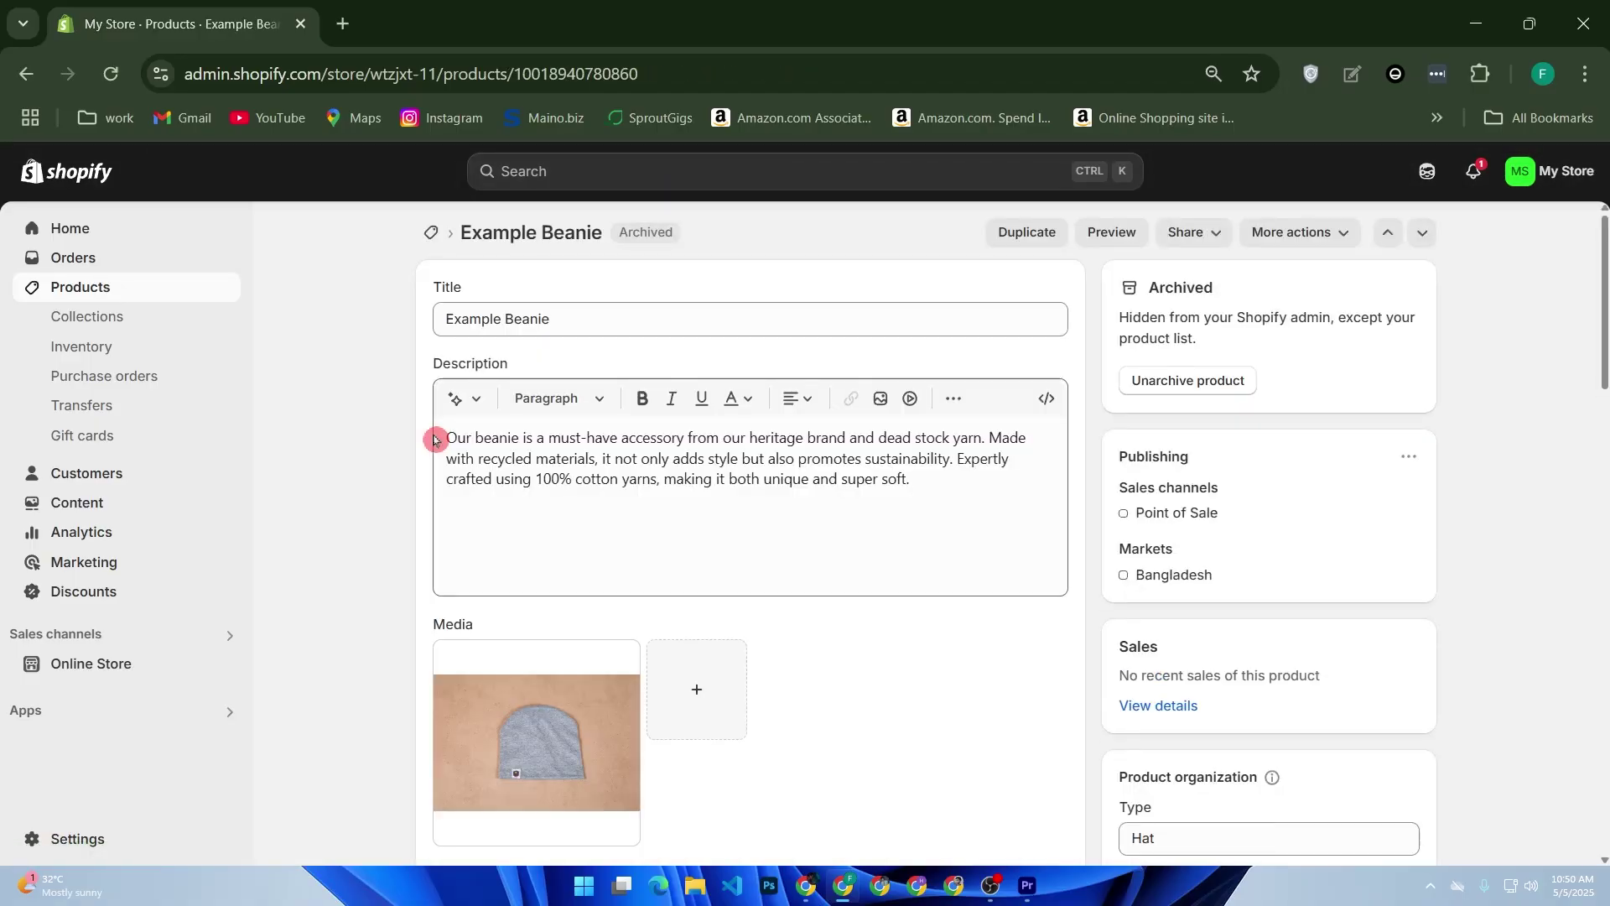
left_click(922, 459)
scroll(922, 461, "down", 7)
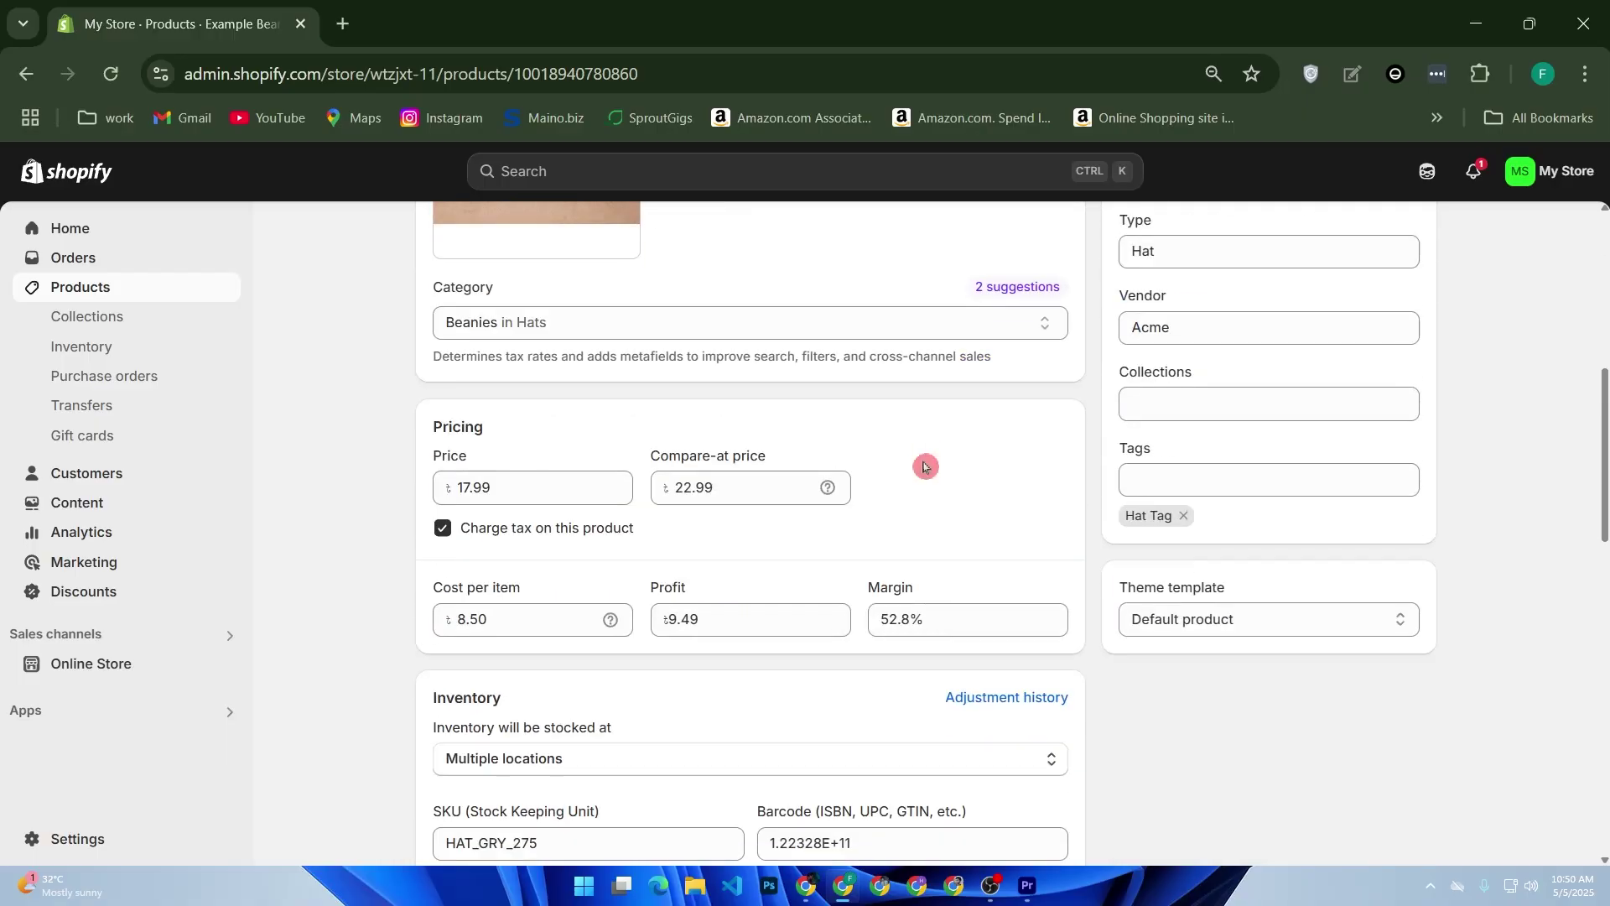
scroll(922, 466, "down", 5)
scroll(922, 469, "down", 5)
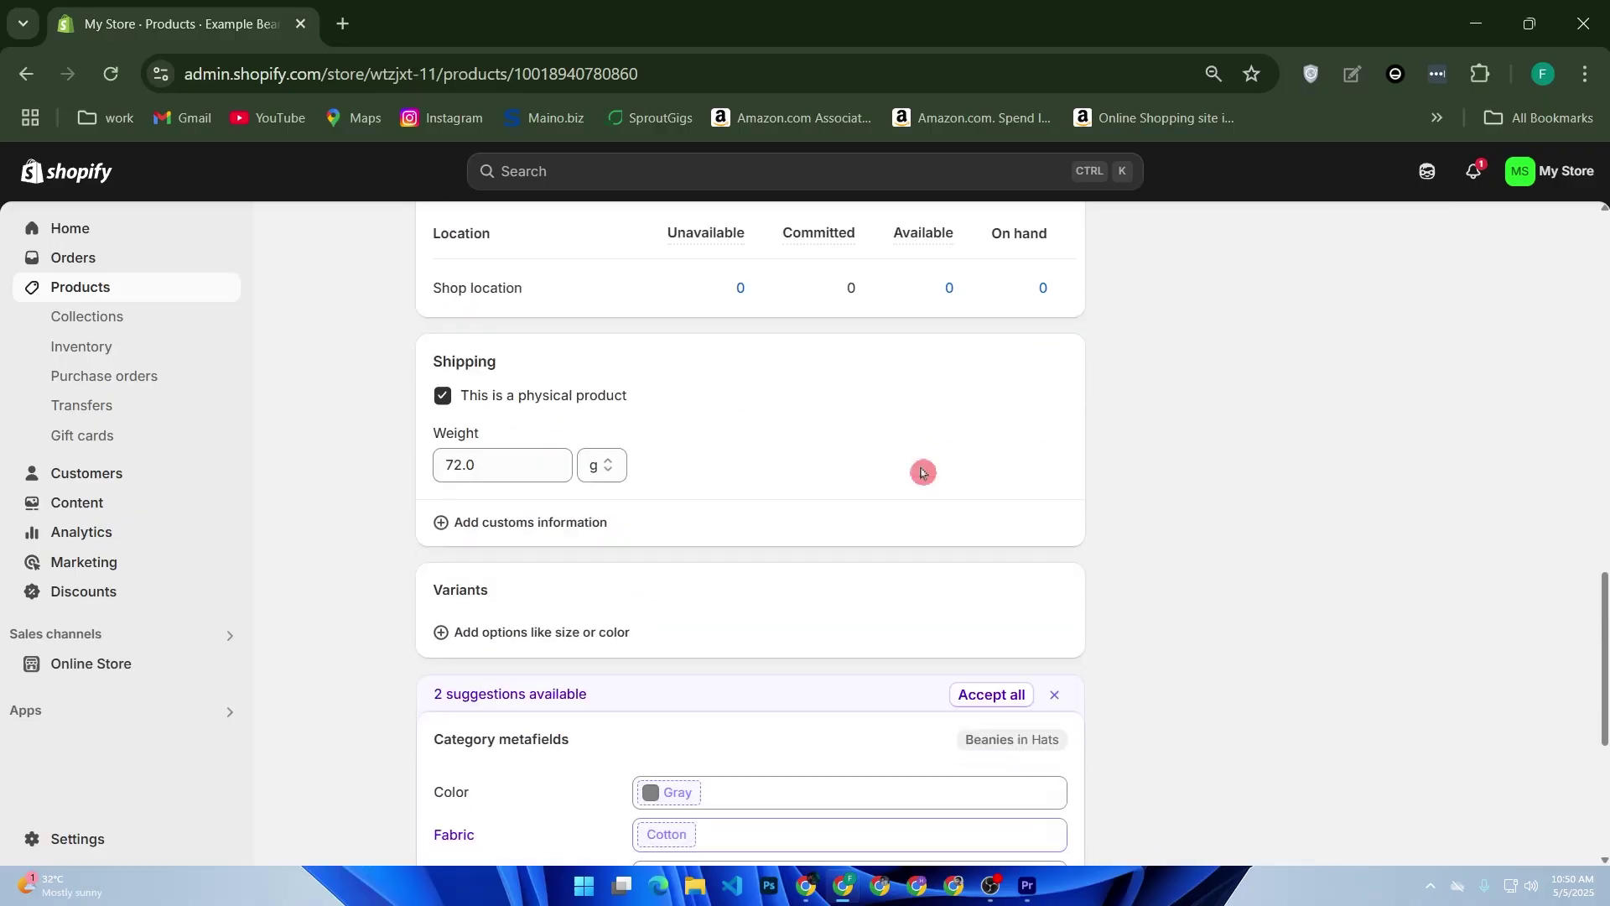
scroll(859, 478, "down", 3)
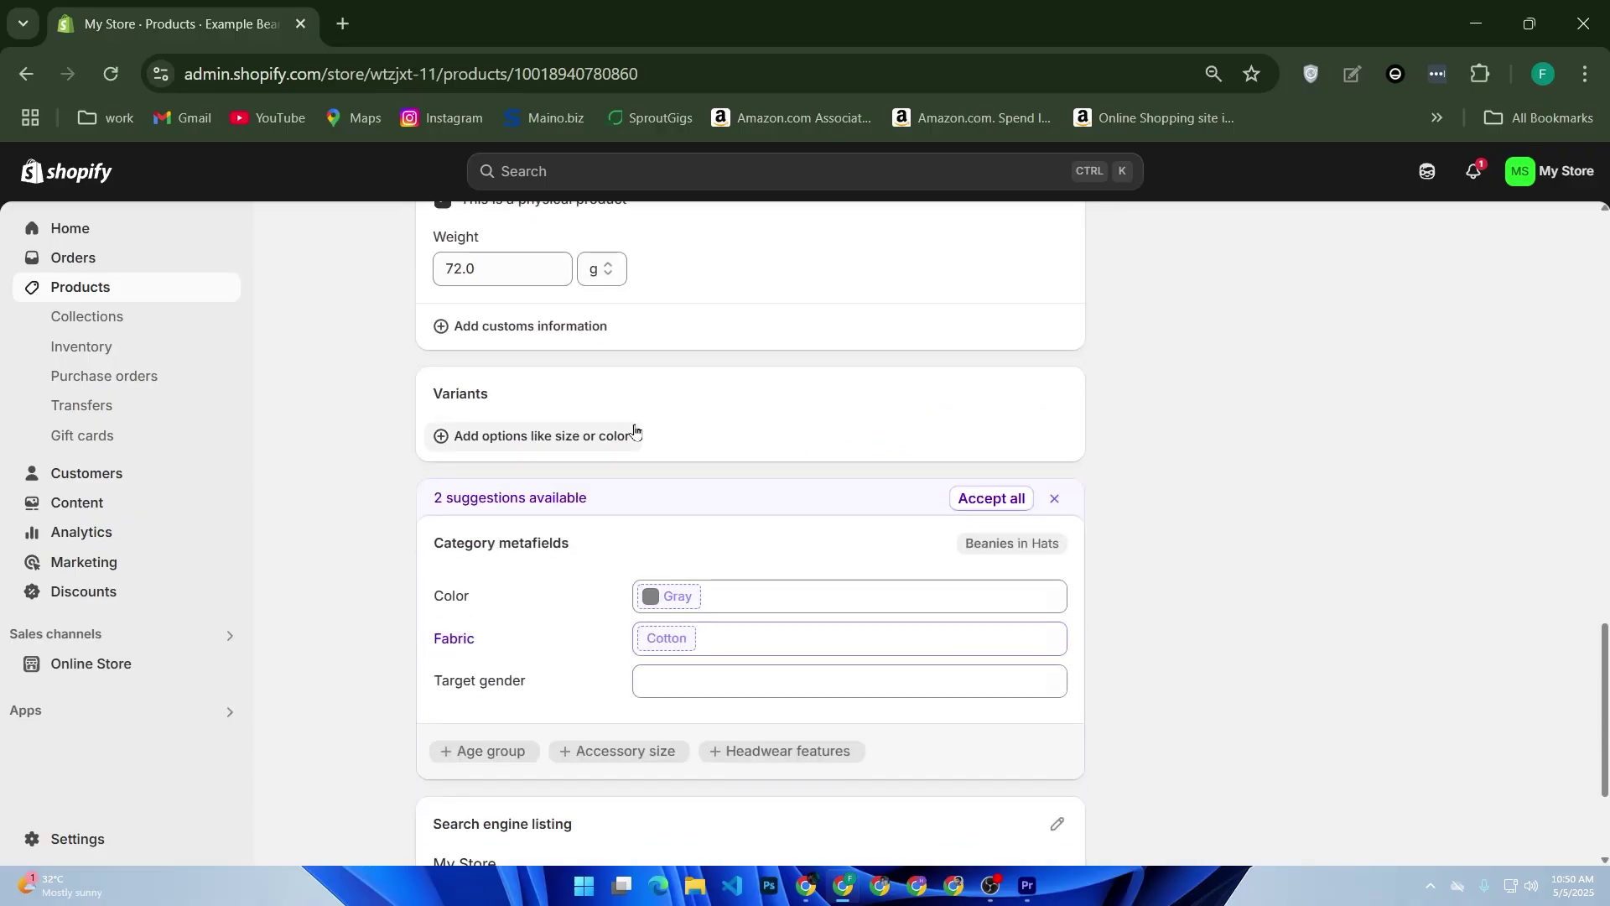
left_click_drag(634, 426, 450, 477)
left_click(522, 443)
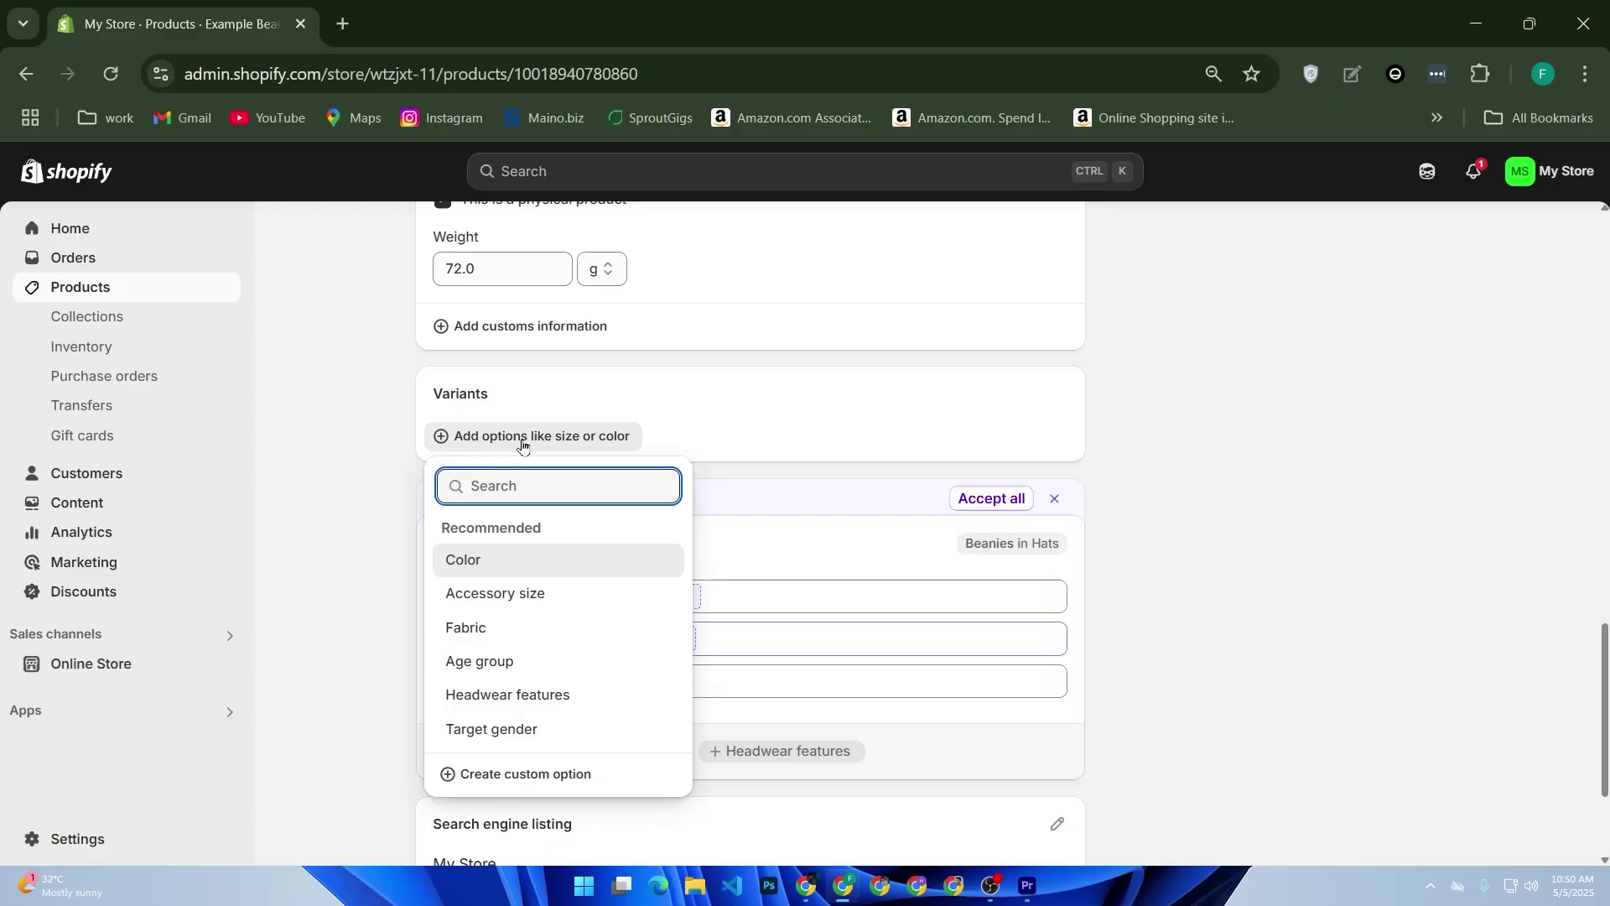
left_click(631, 424)
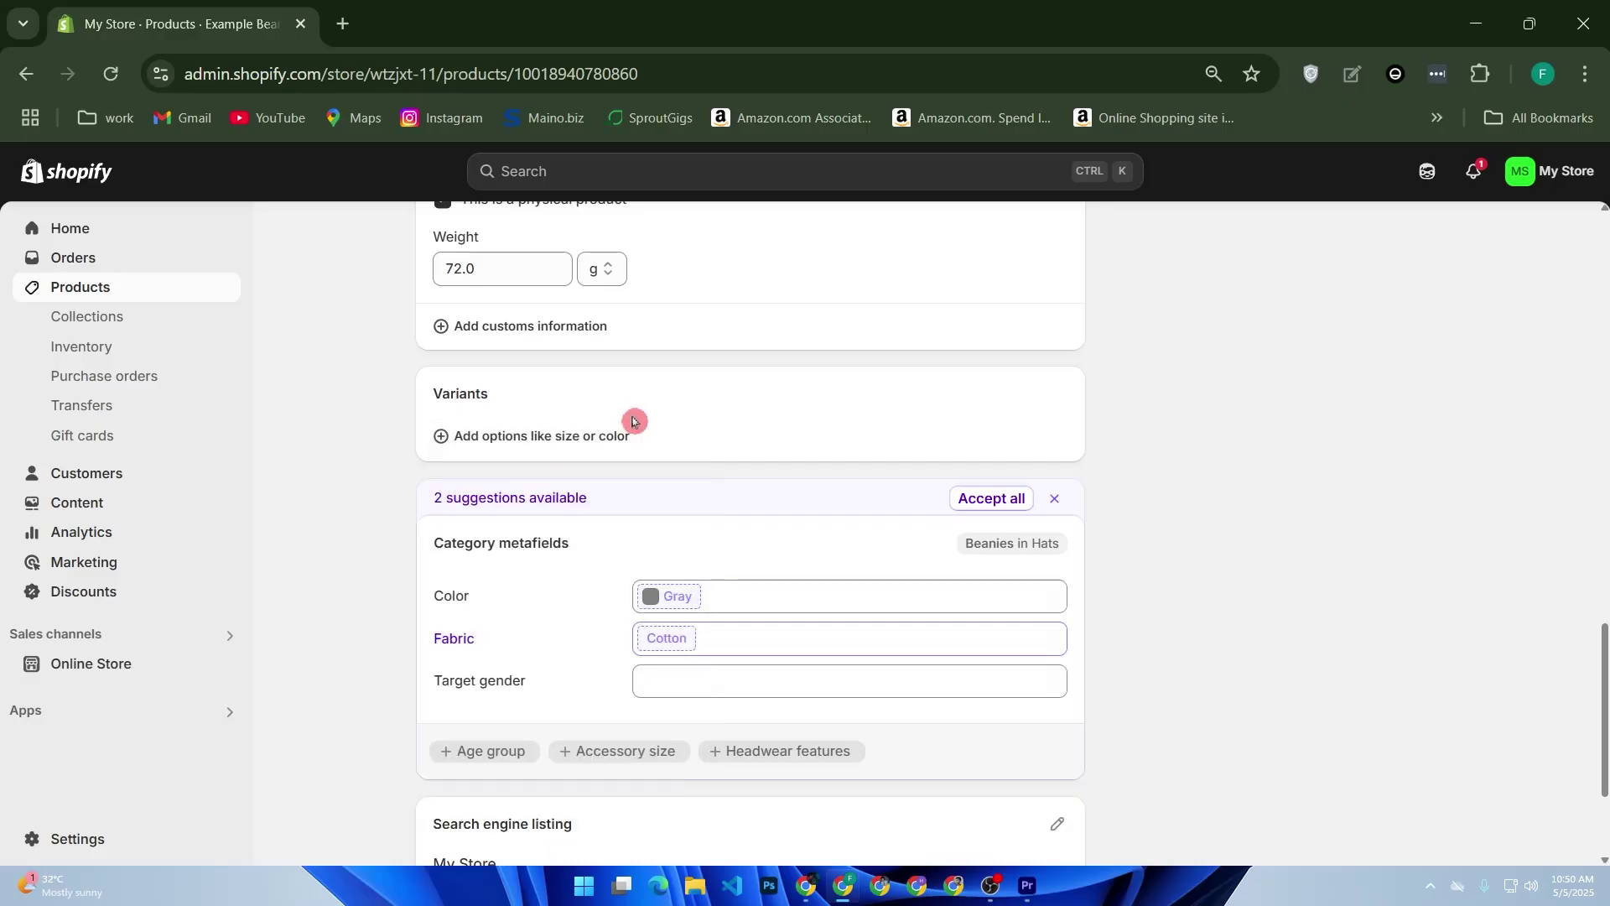
Dismiss the category metafield suggestions for the beanie and clear the dismissal notice.
scroll(634, 421, "down", 3)
scroll(633, 421, "up", 3)
left_click(1048, 500)
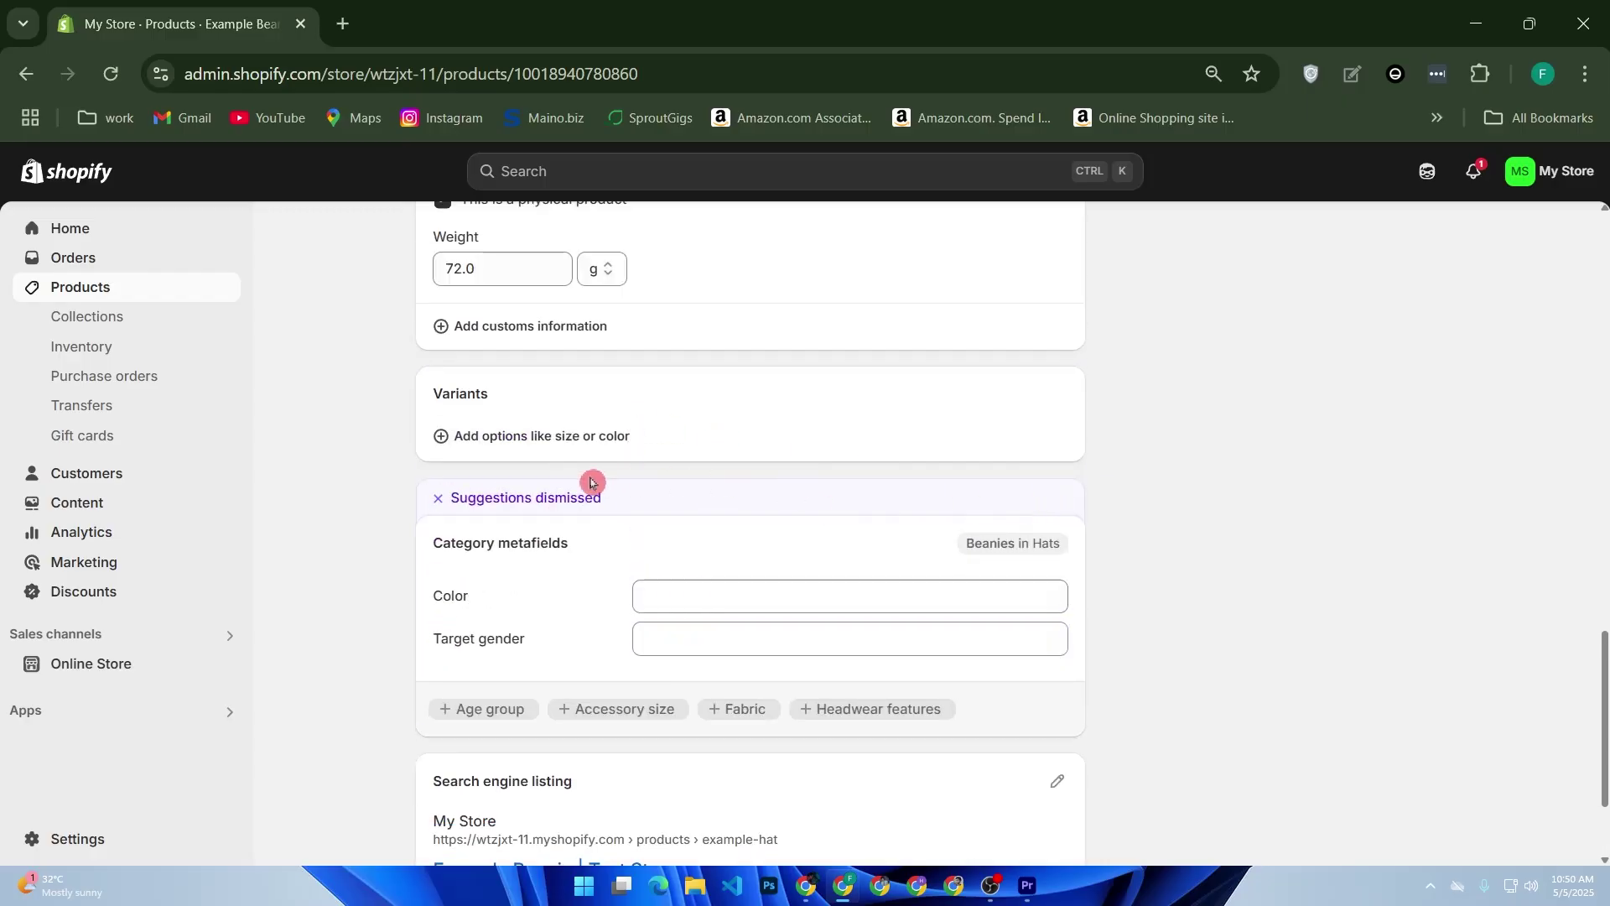
left_click(436, 499)
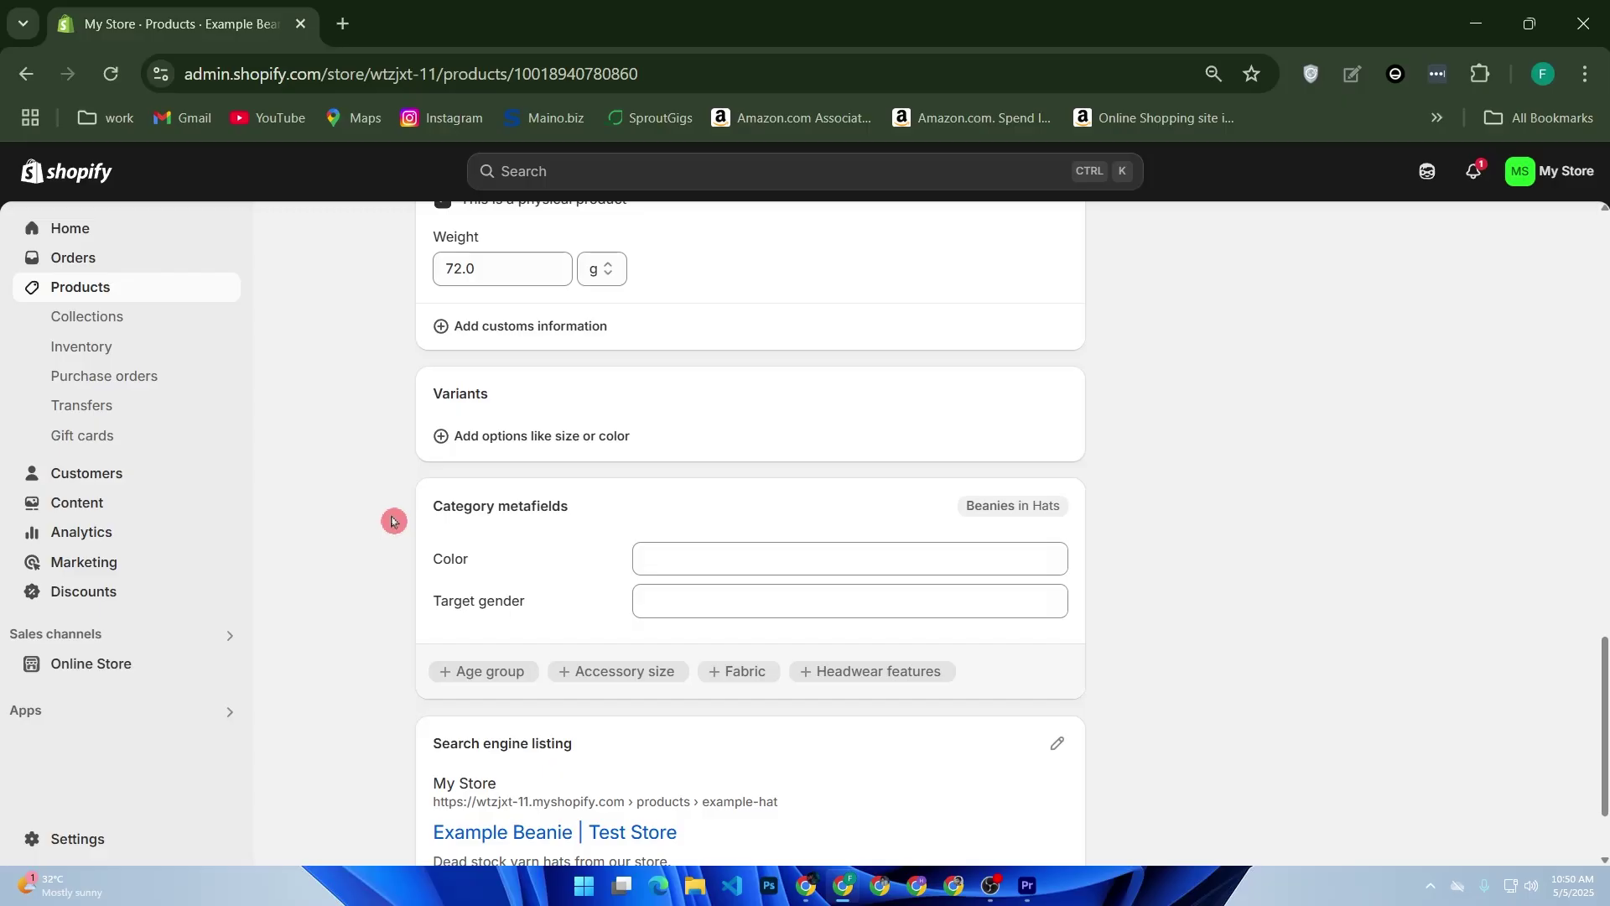
Try to add a variant option based on Color and renamed Size, and delete that option.
left_click(528, 445)
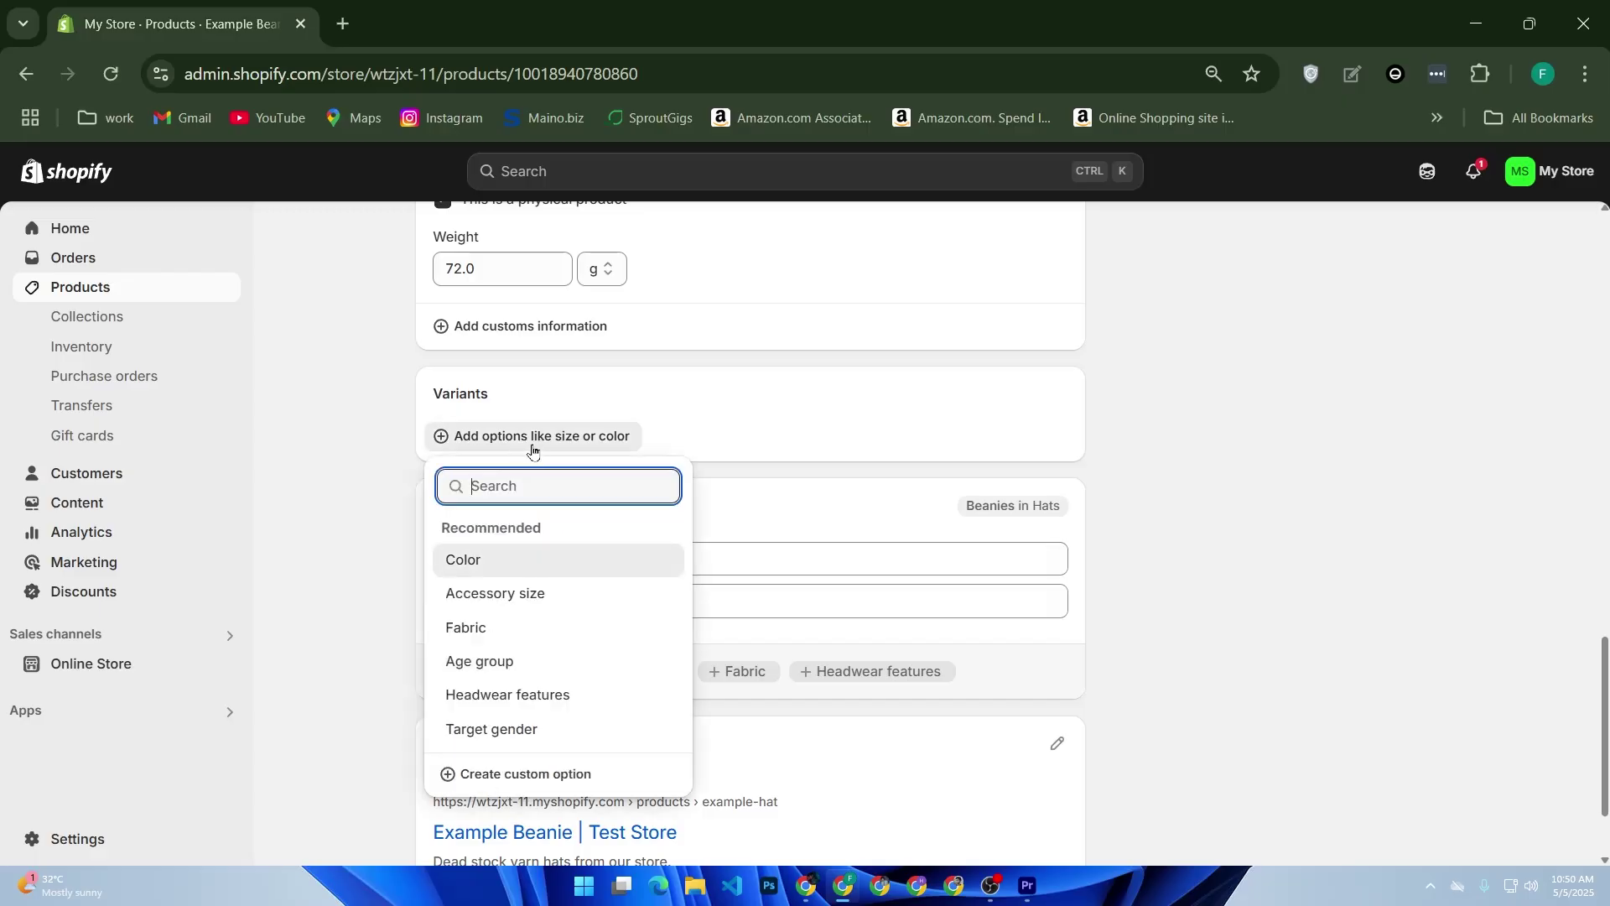
left_click(501, 575)
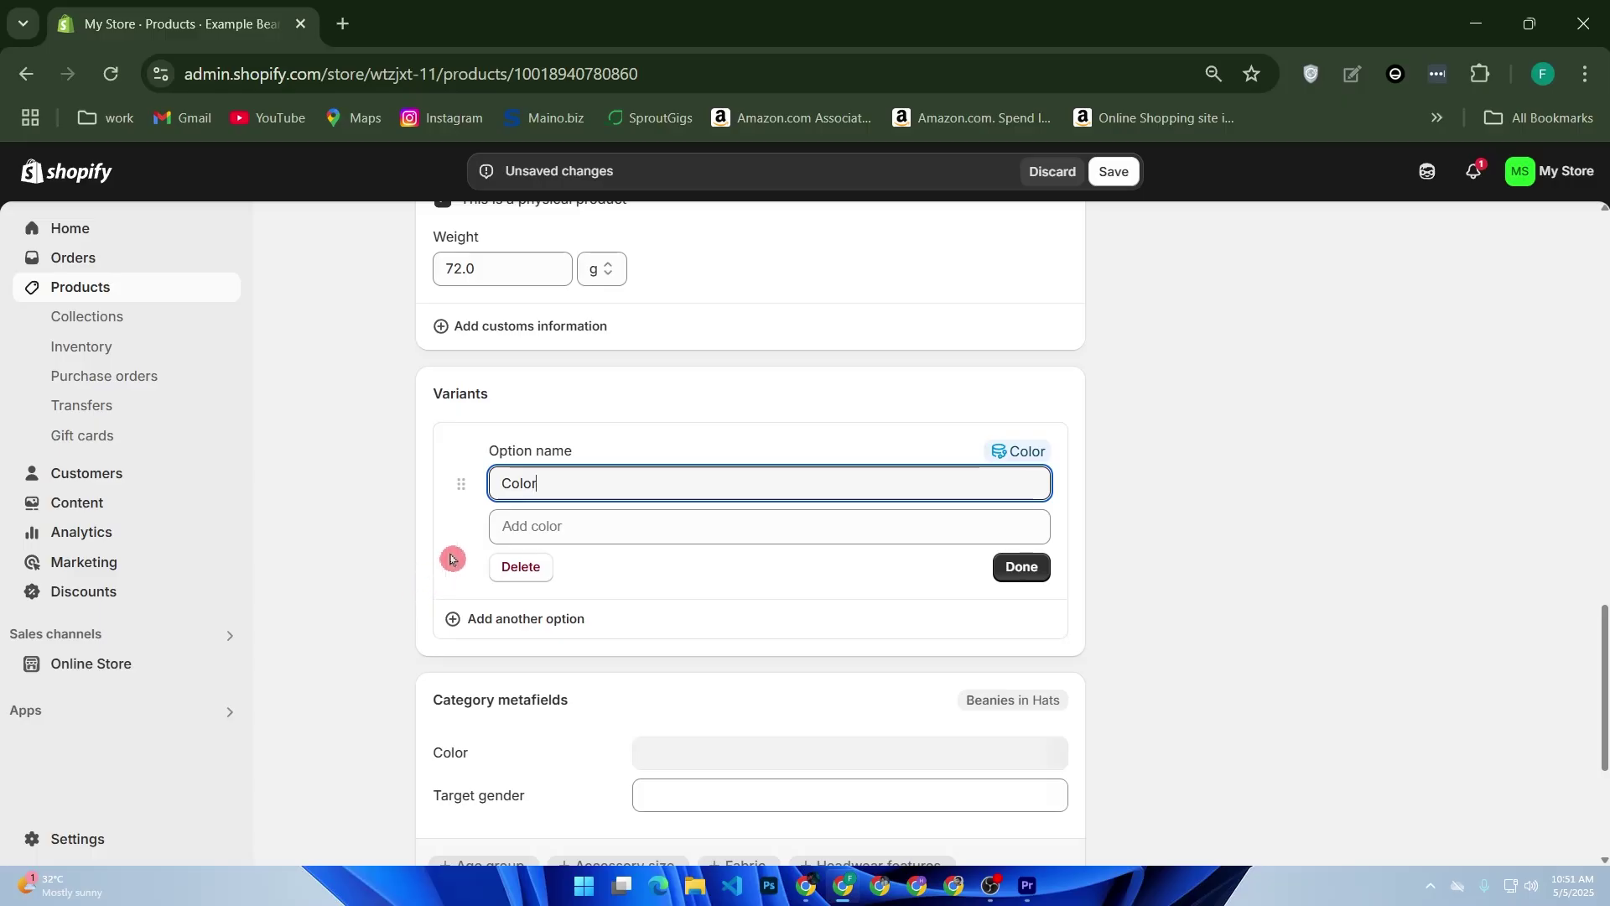
left_click_drag(546, 492, 453, 496)
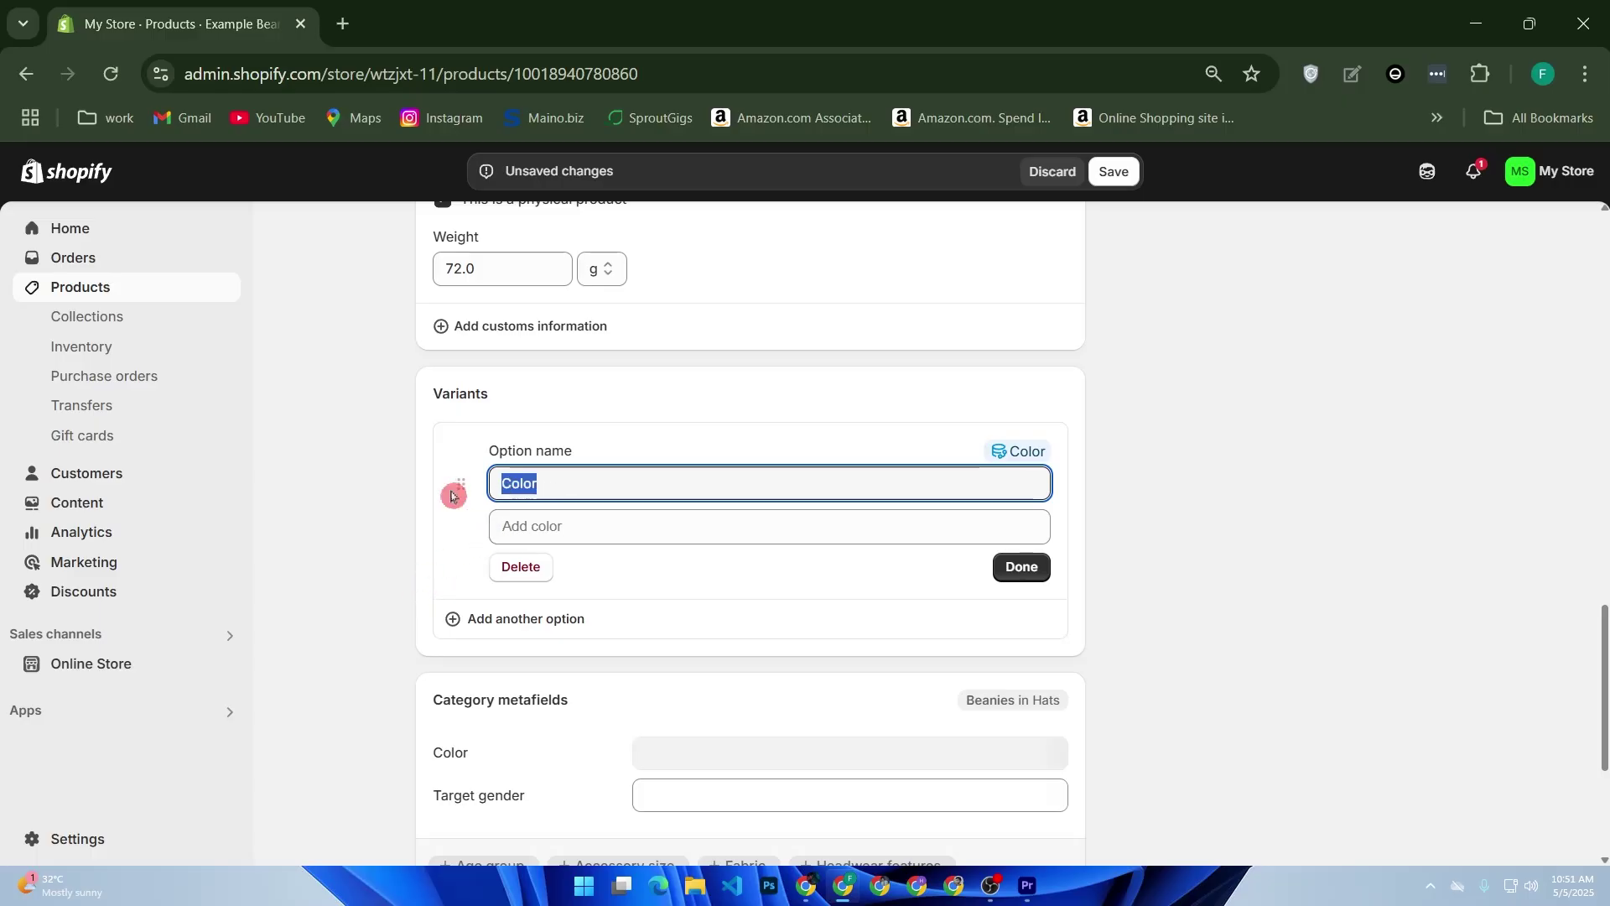
type("Si")
type("s")
type("ze")
left_click(533, 529)
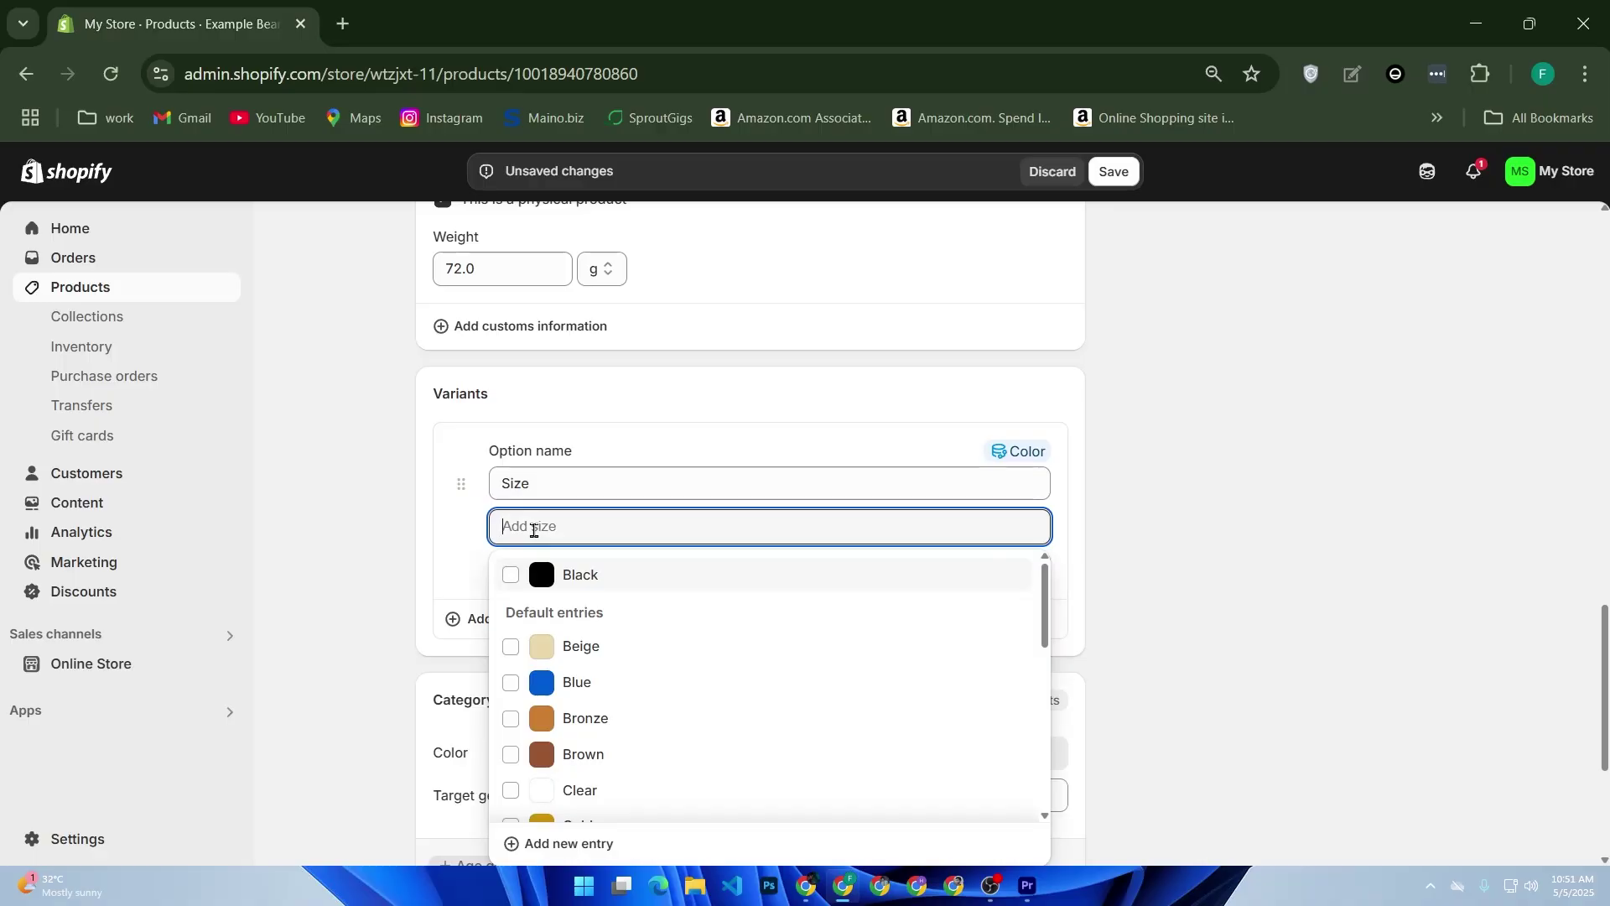
left_click(777, 455)
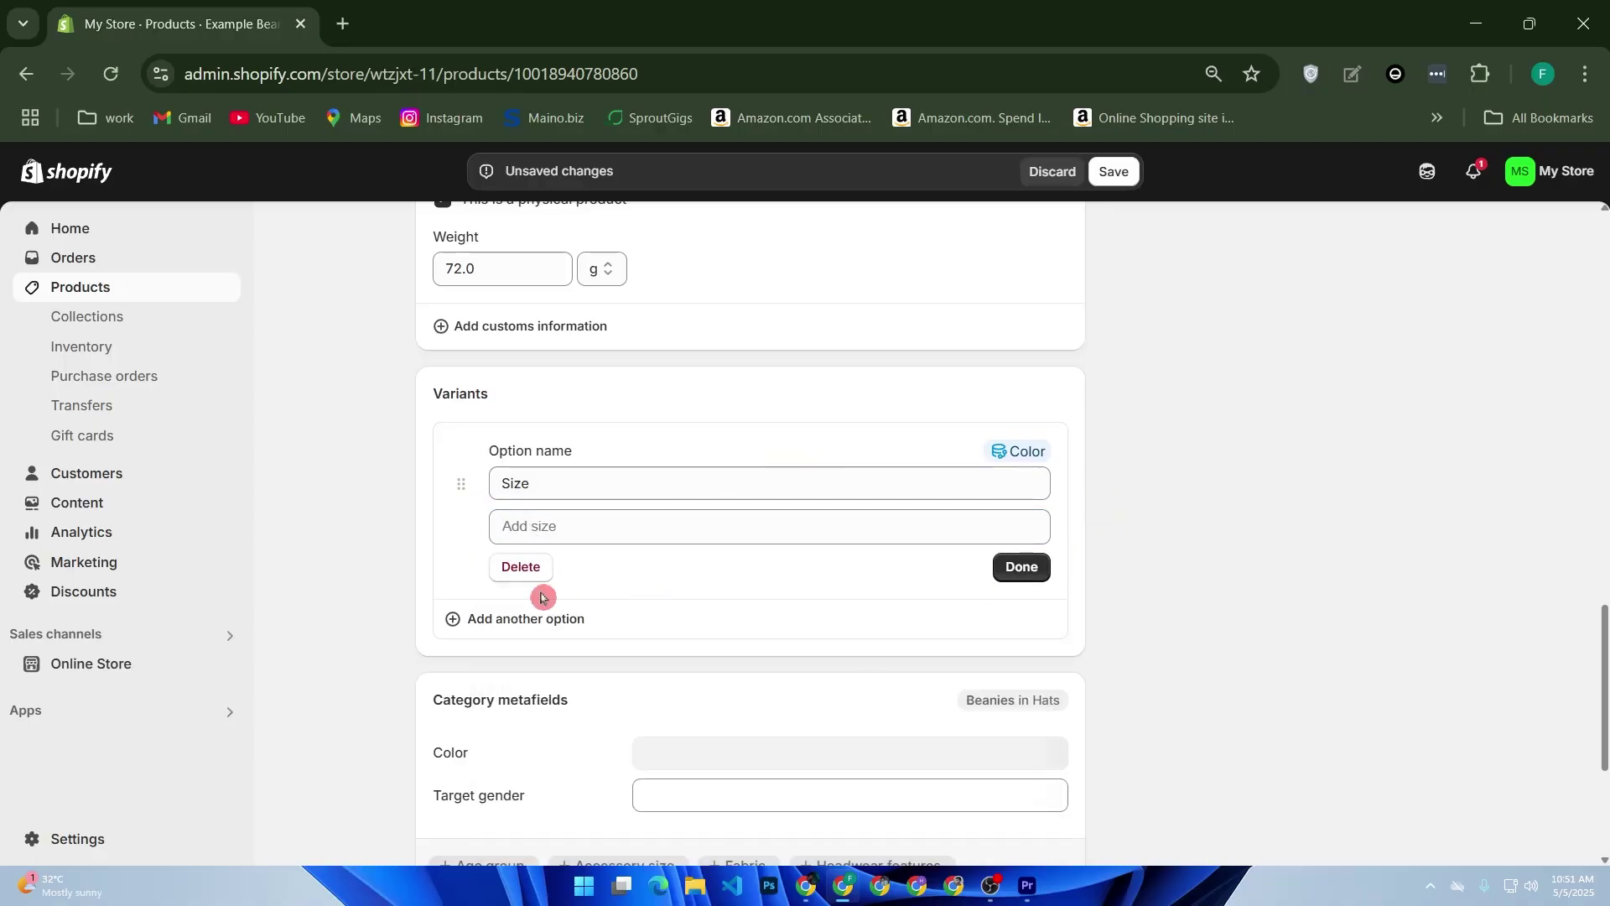
left_click(540, 592)
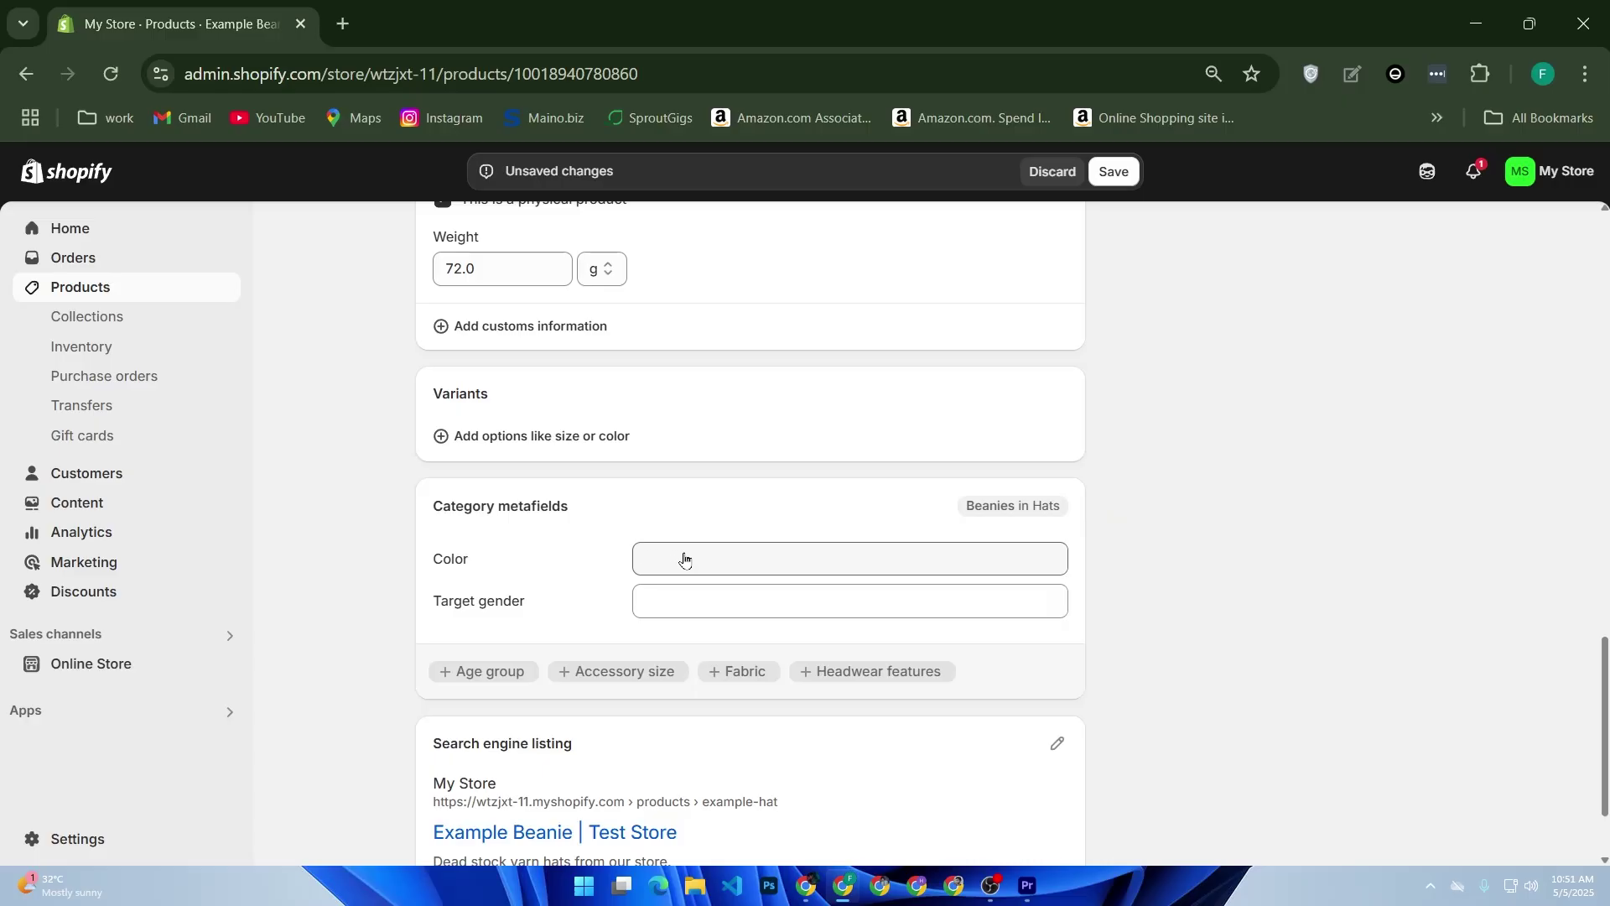
Add the recommended Accessory size as a variant option for the beanie.
left_click(541, 438)
type("a")
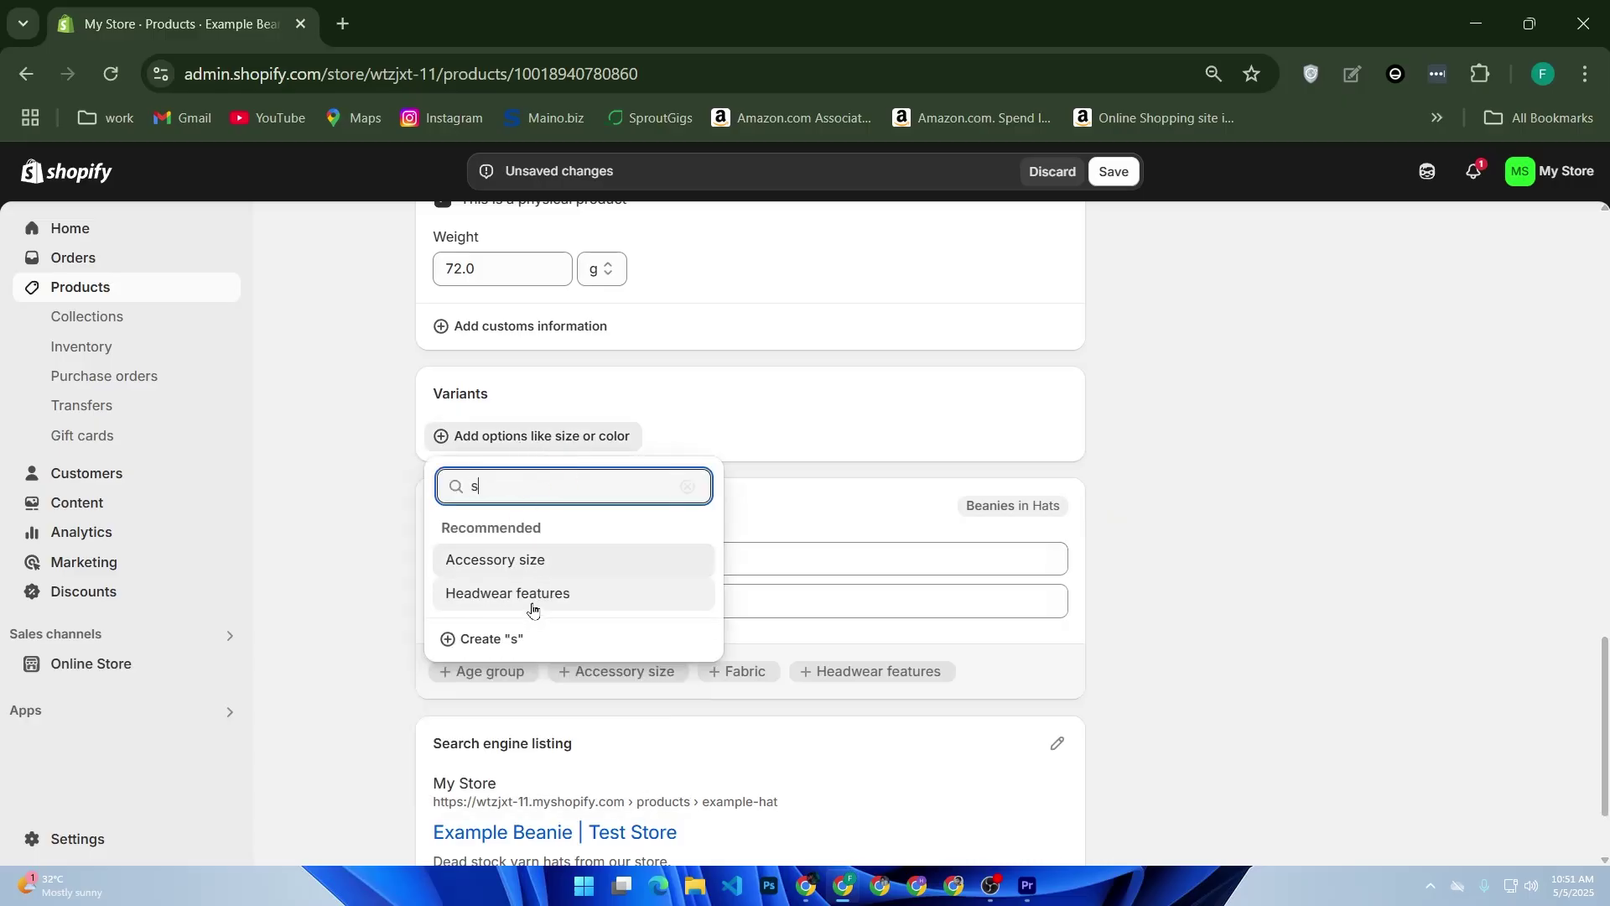
left_click(569, 571)
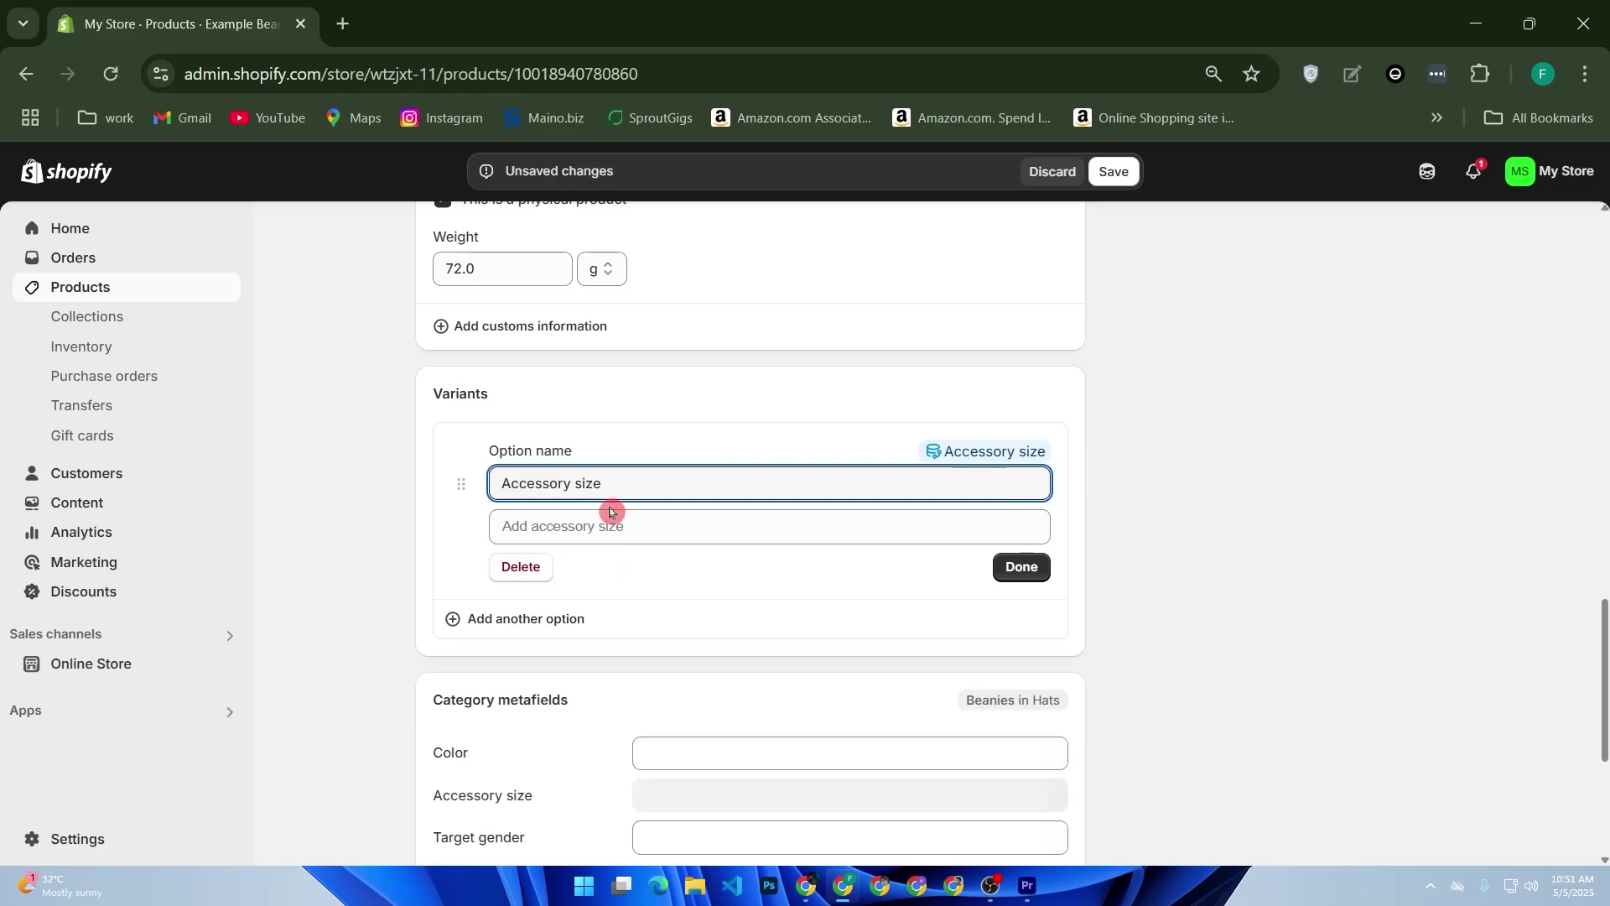
Give the Accessory size option the values S, M and L and finish editing it.
left_click(593, 527)
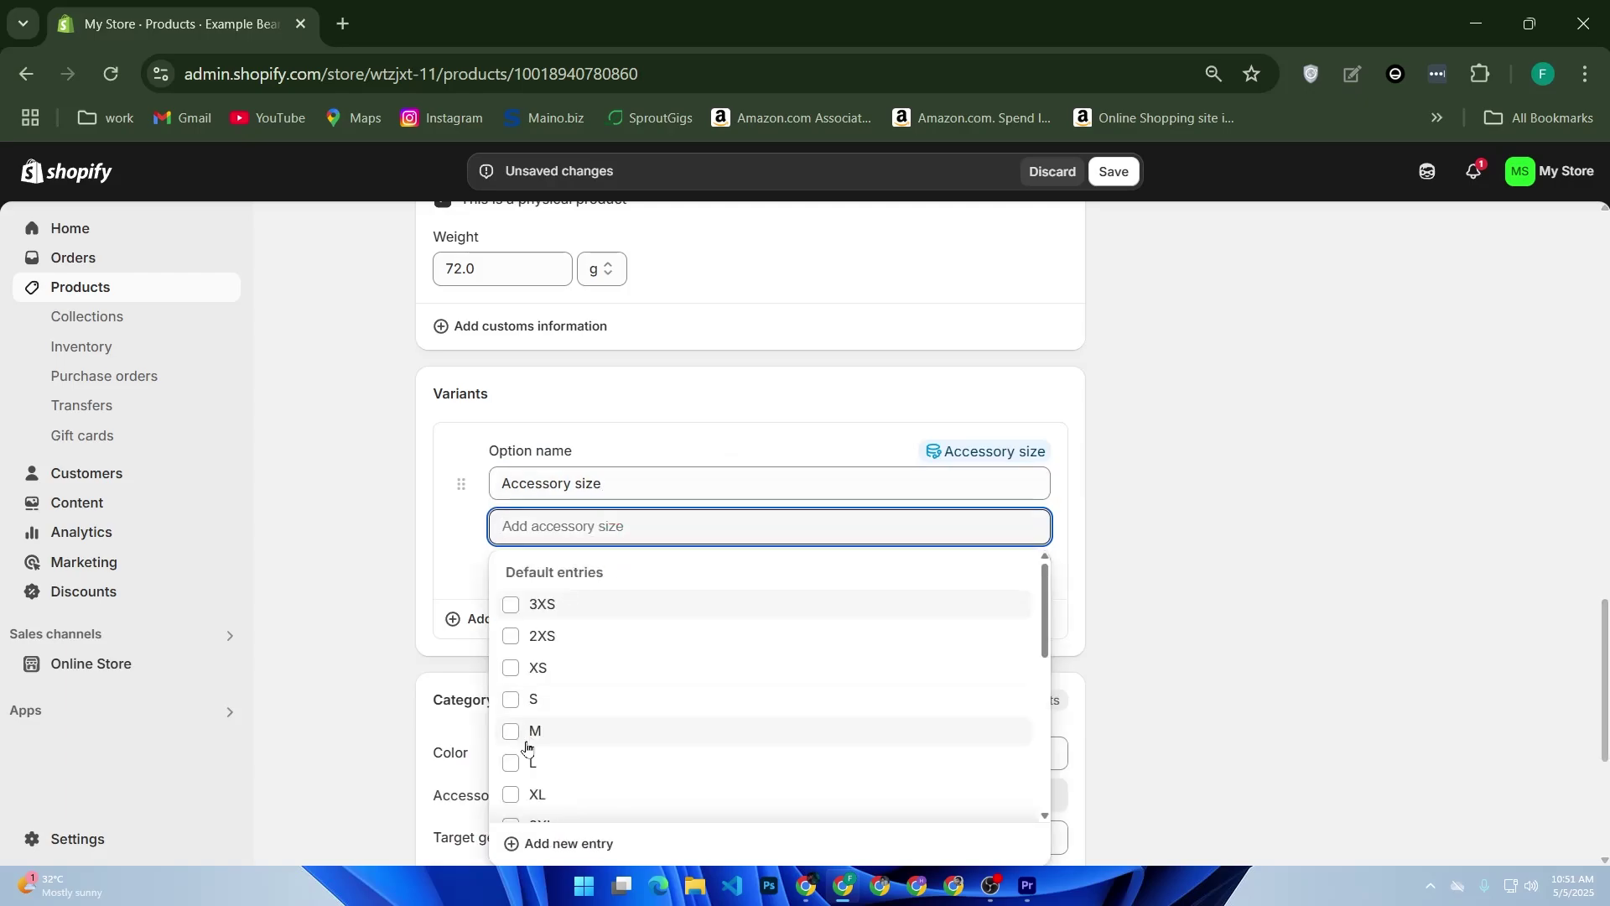
scroll(550, 769, "down", 3)
scroll(593, 765, "up", 3)
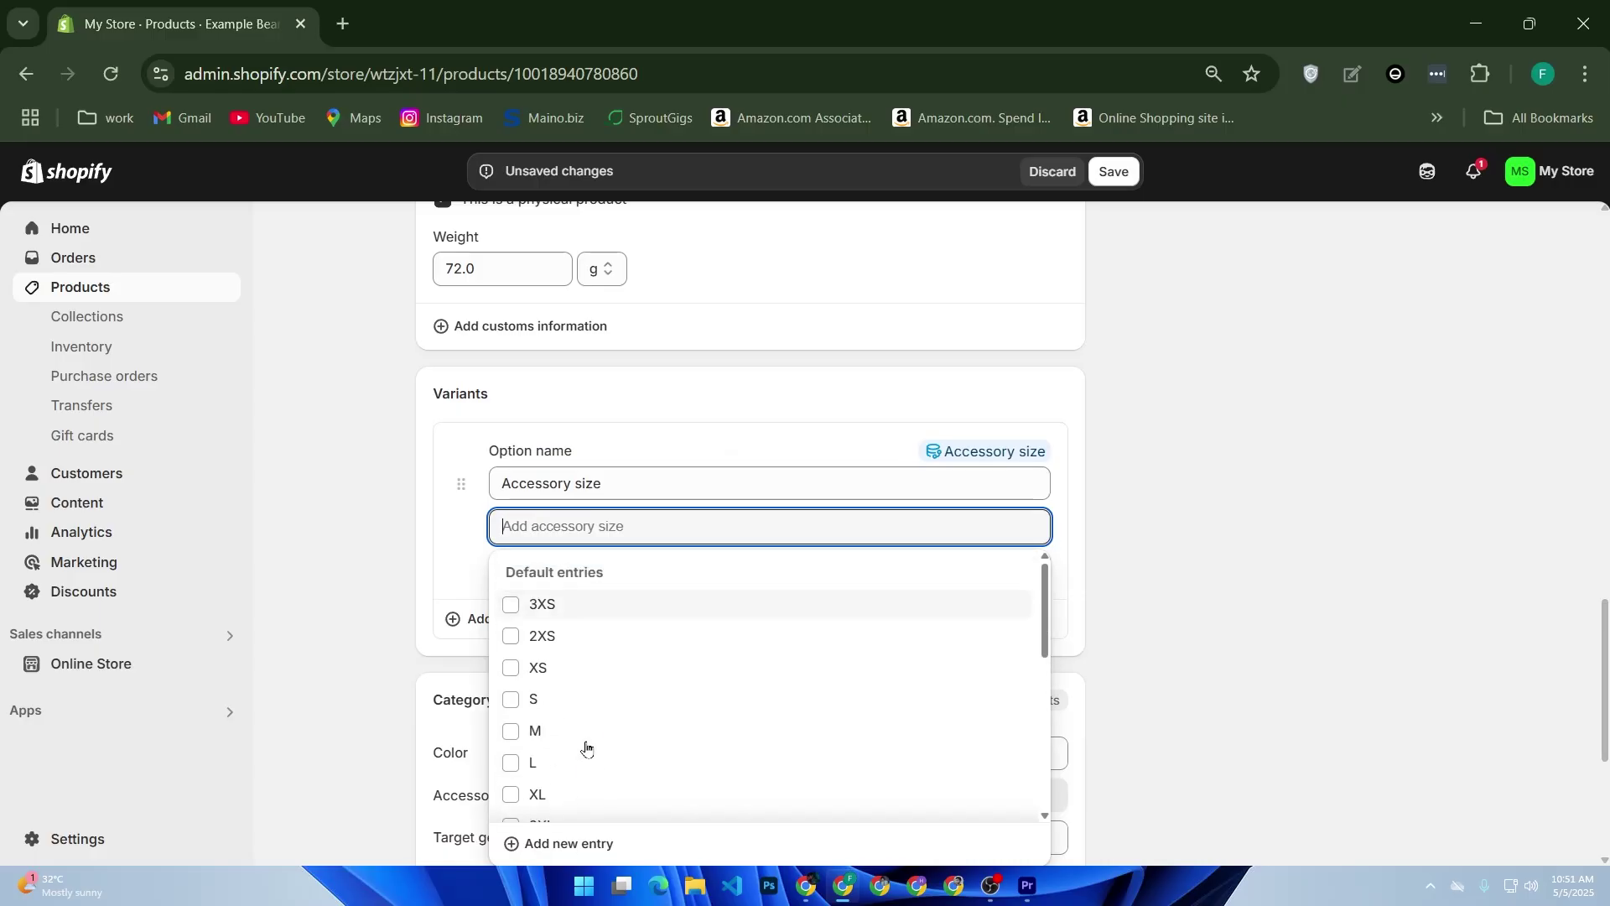
left_click(540, 707)
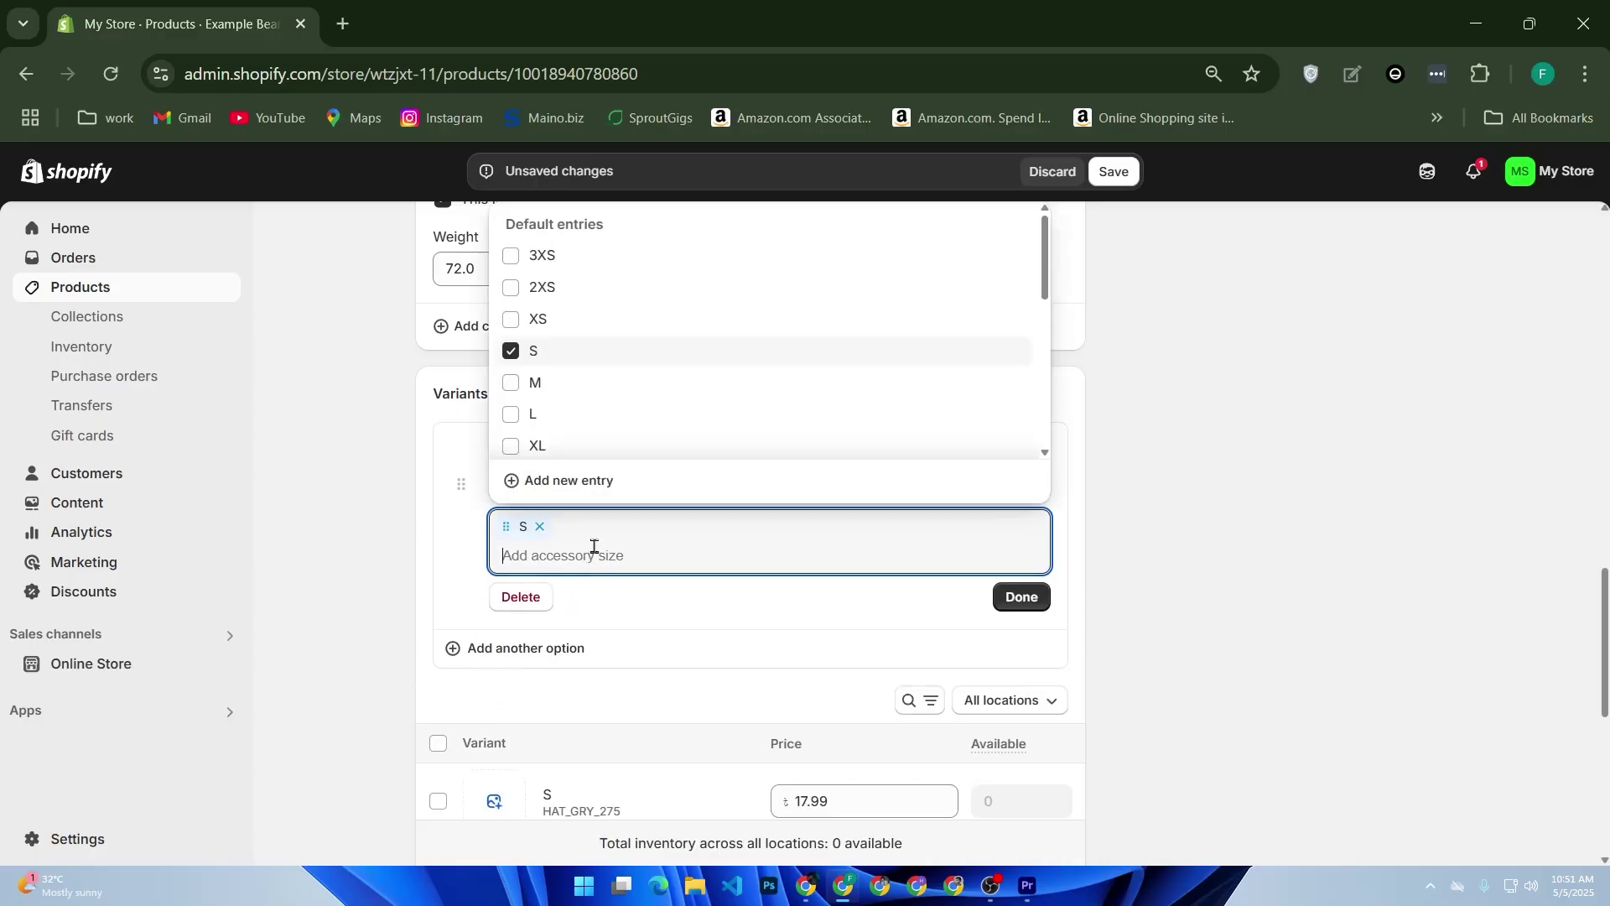
left_click(516, 386)
left_click(513, 414)
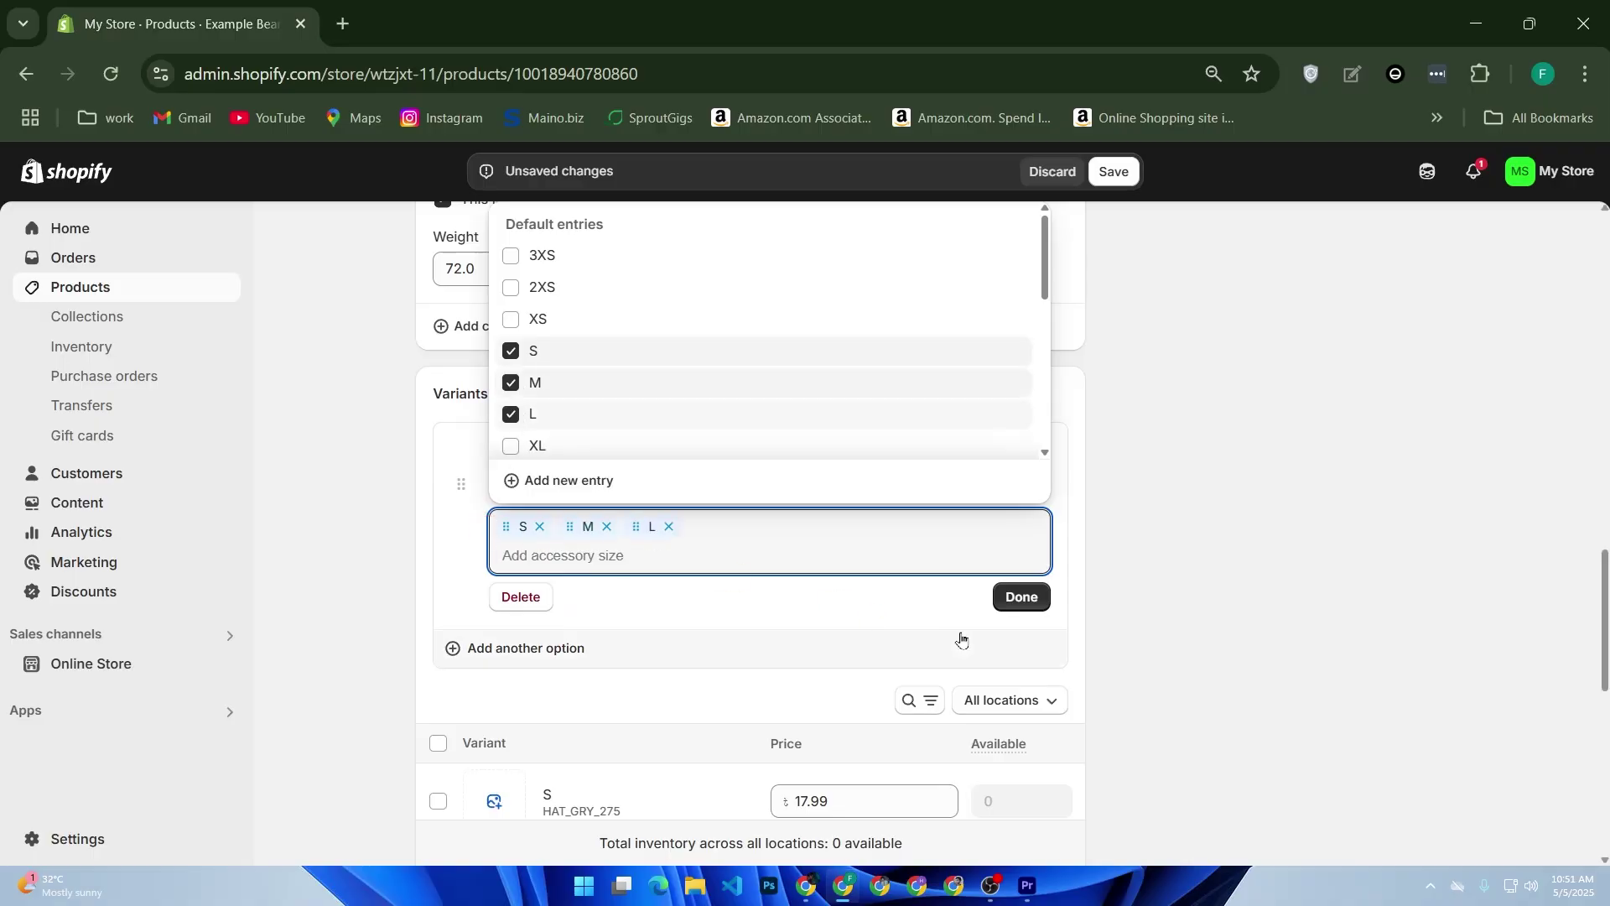
left_click(1027, 599)
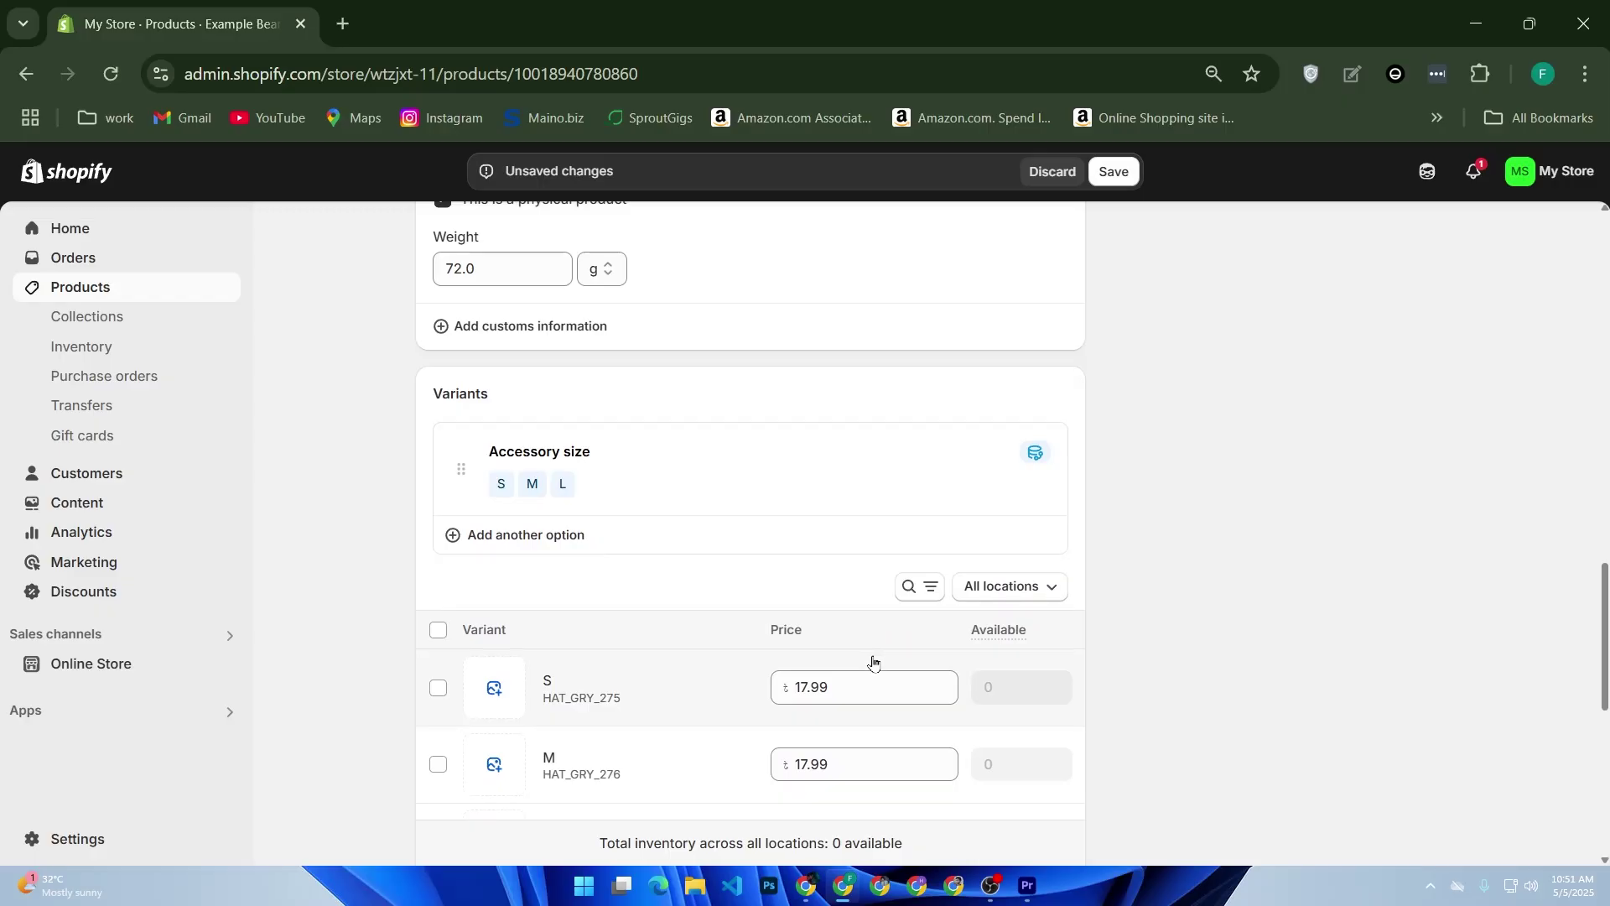
Add the recommended Color as a second variant option below Accessory size.
left_click(647, 564)
scroll(647, 564, "up", 2)
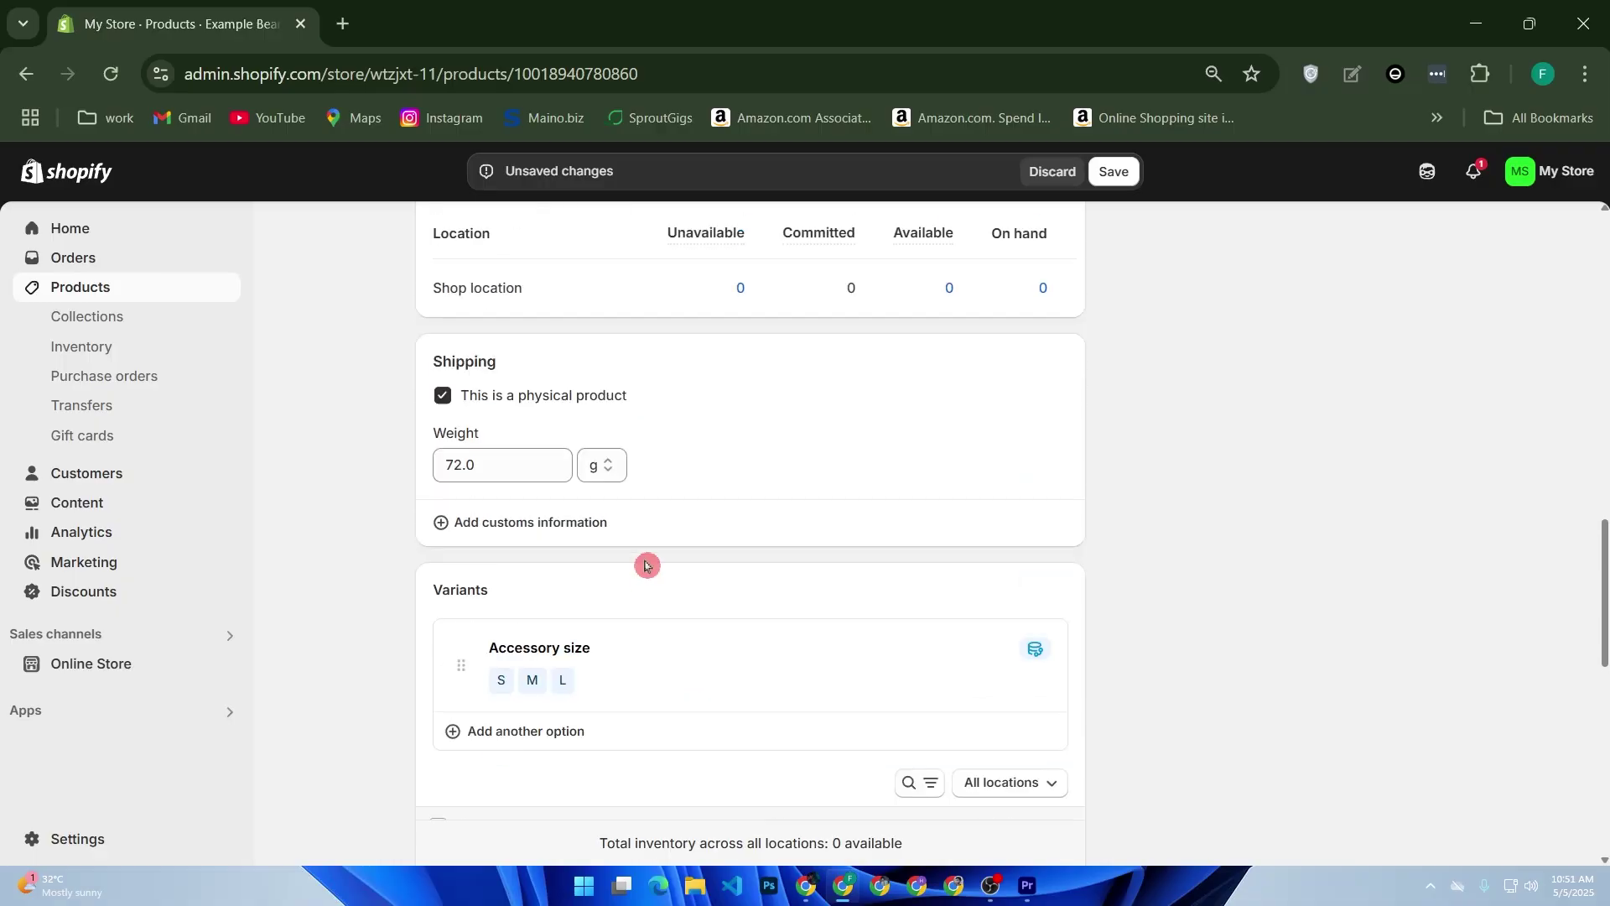
left_click(503, 732)
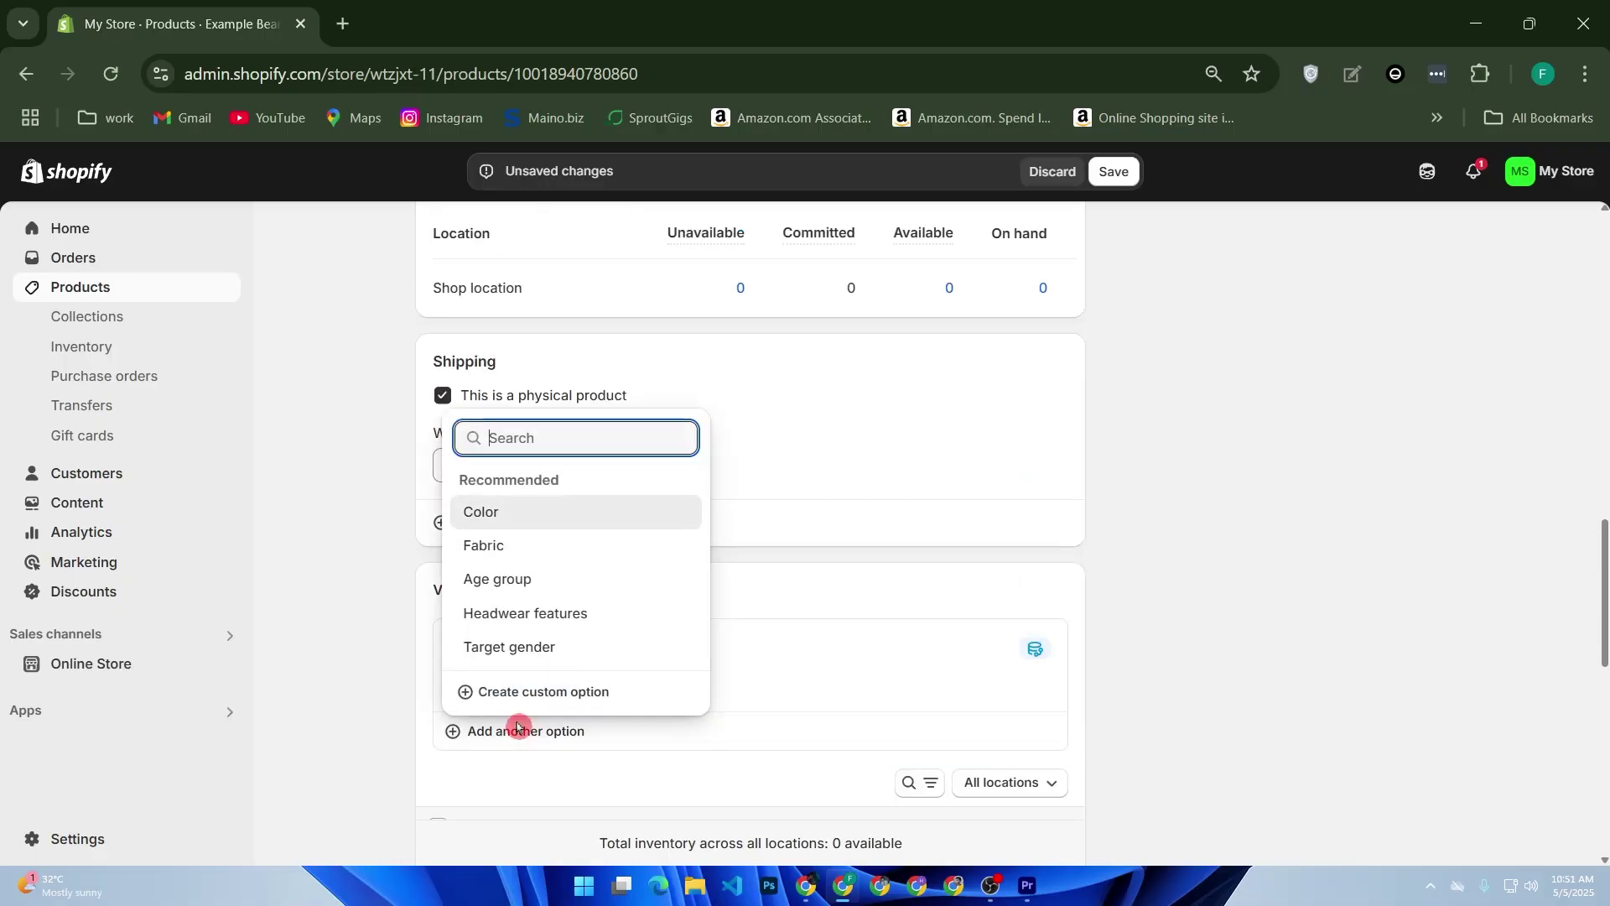
left_click(552, 524)
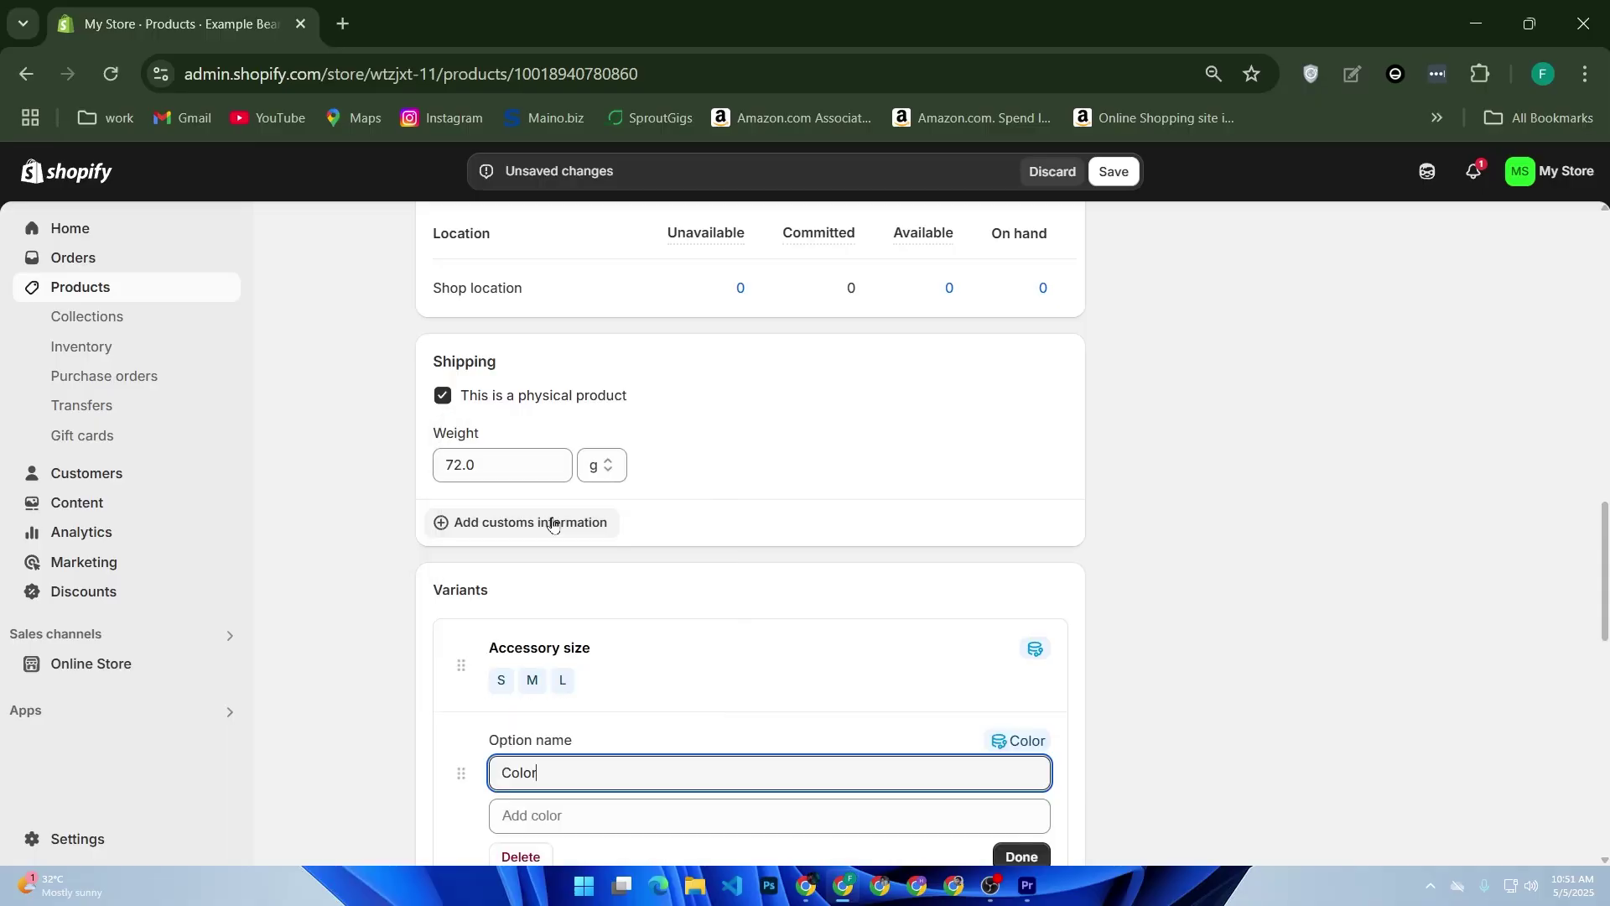
Give the Color option the values Red, Blue and Green and finish editing it.
scroll(555, 587, "down", 2)
left_click(555, 622)
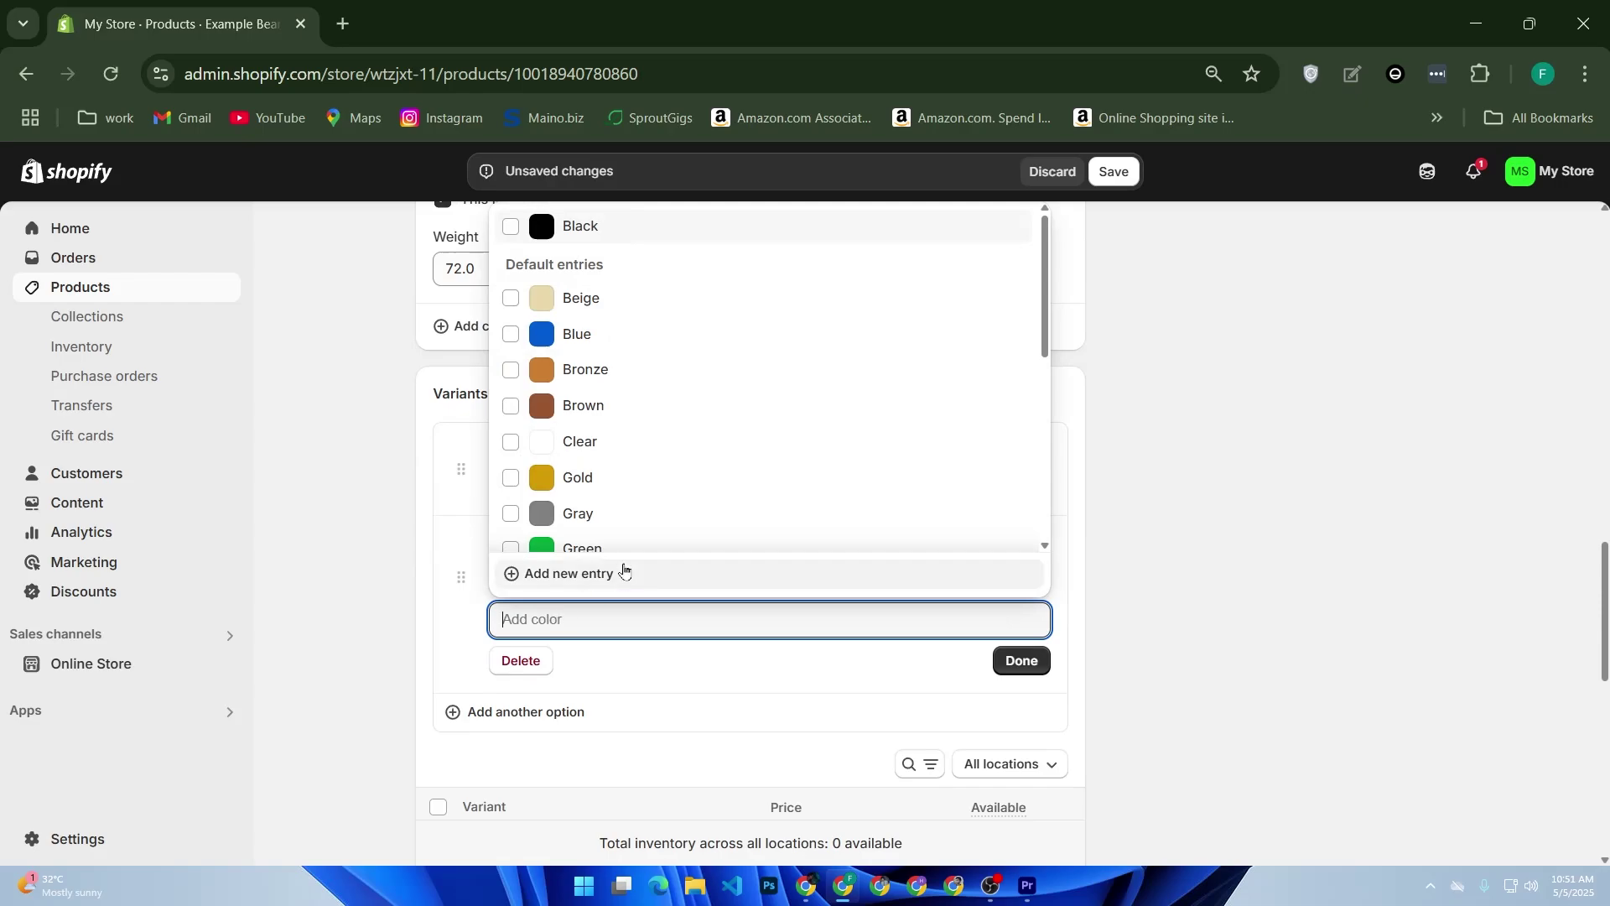
scroll(622, 457, "down", 5)
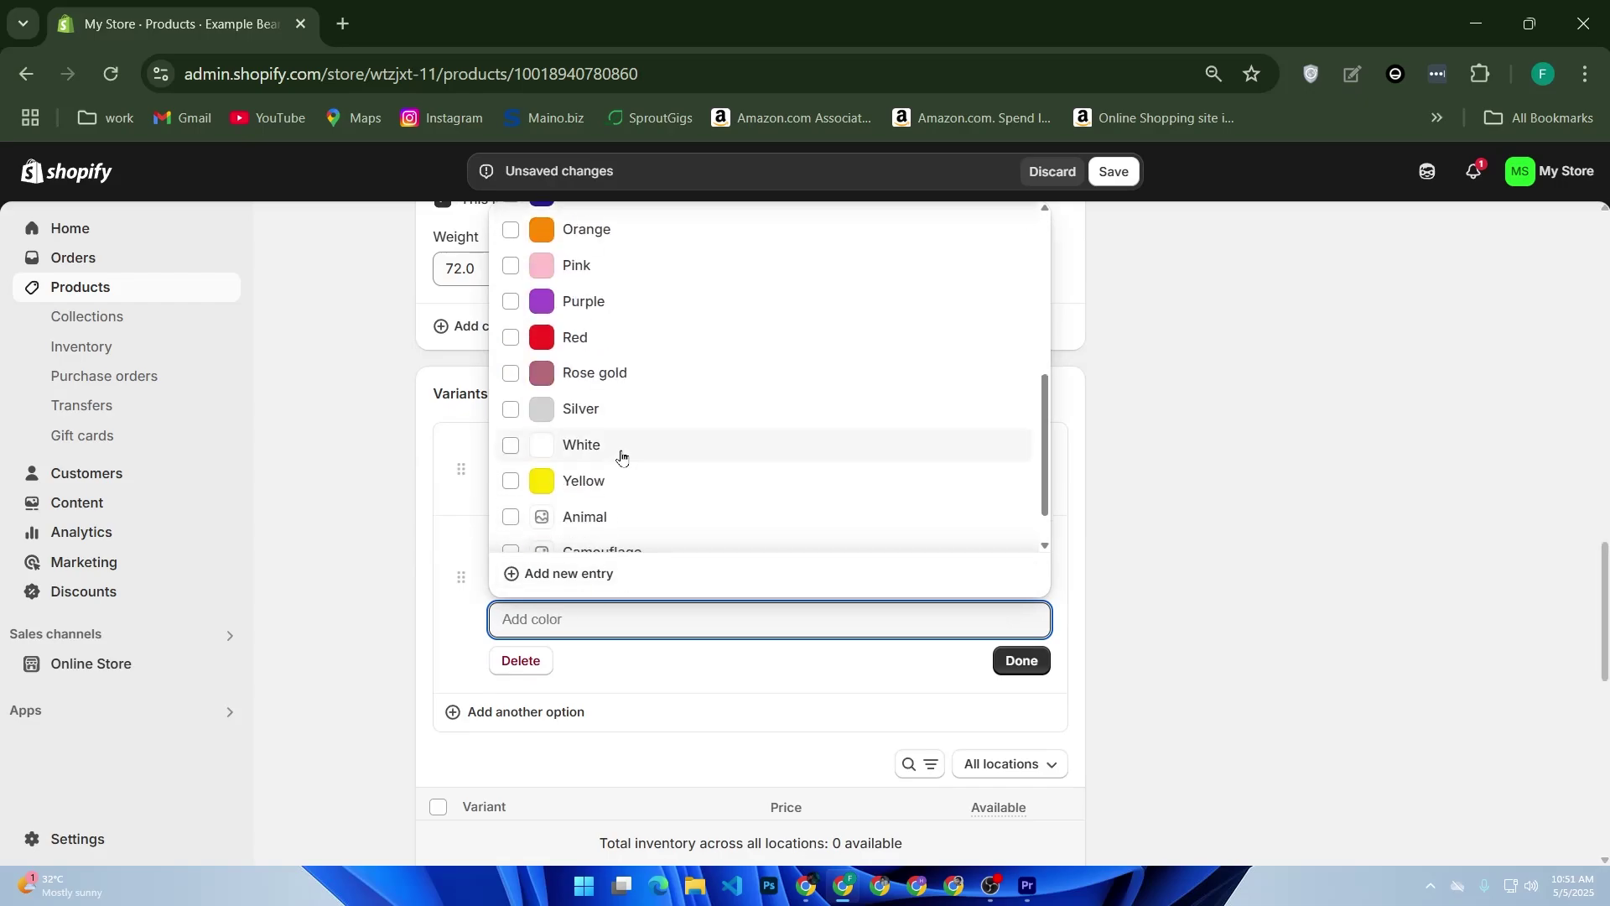
left_click(509, 338)
scroll(512, 352, "up", 5)
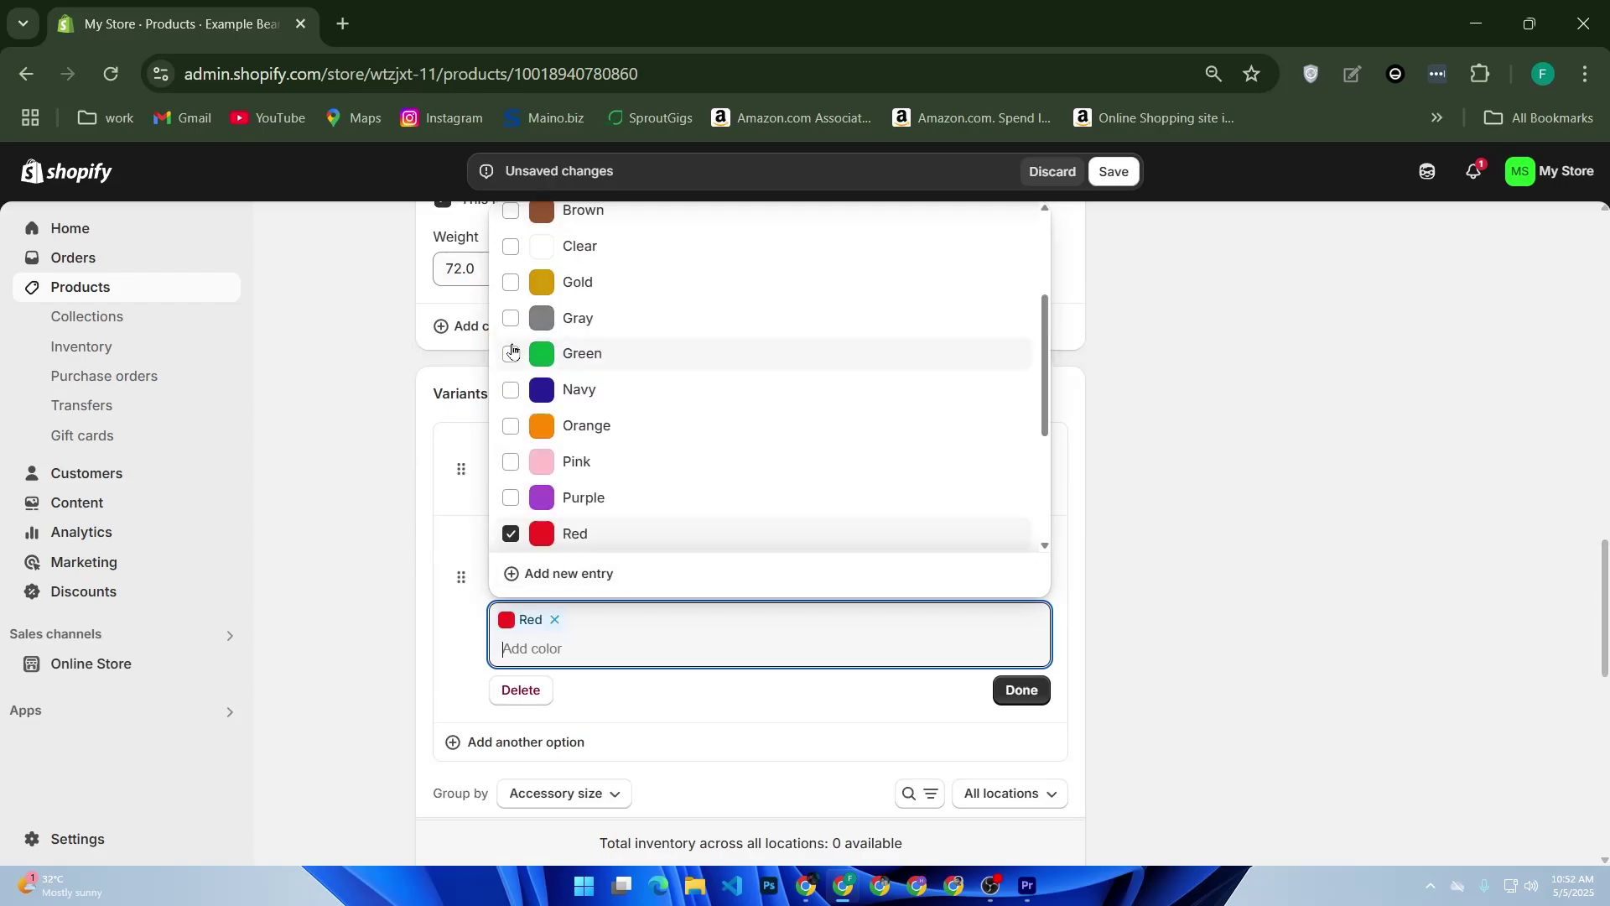
left_click(510, 334)
scroll(528, 420, "down", 3)
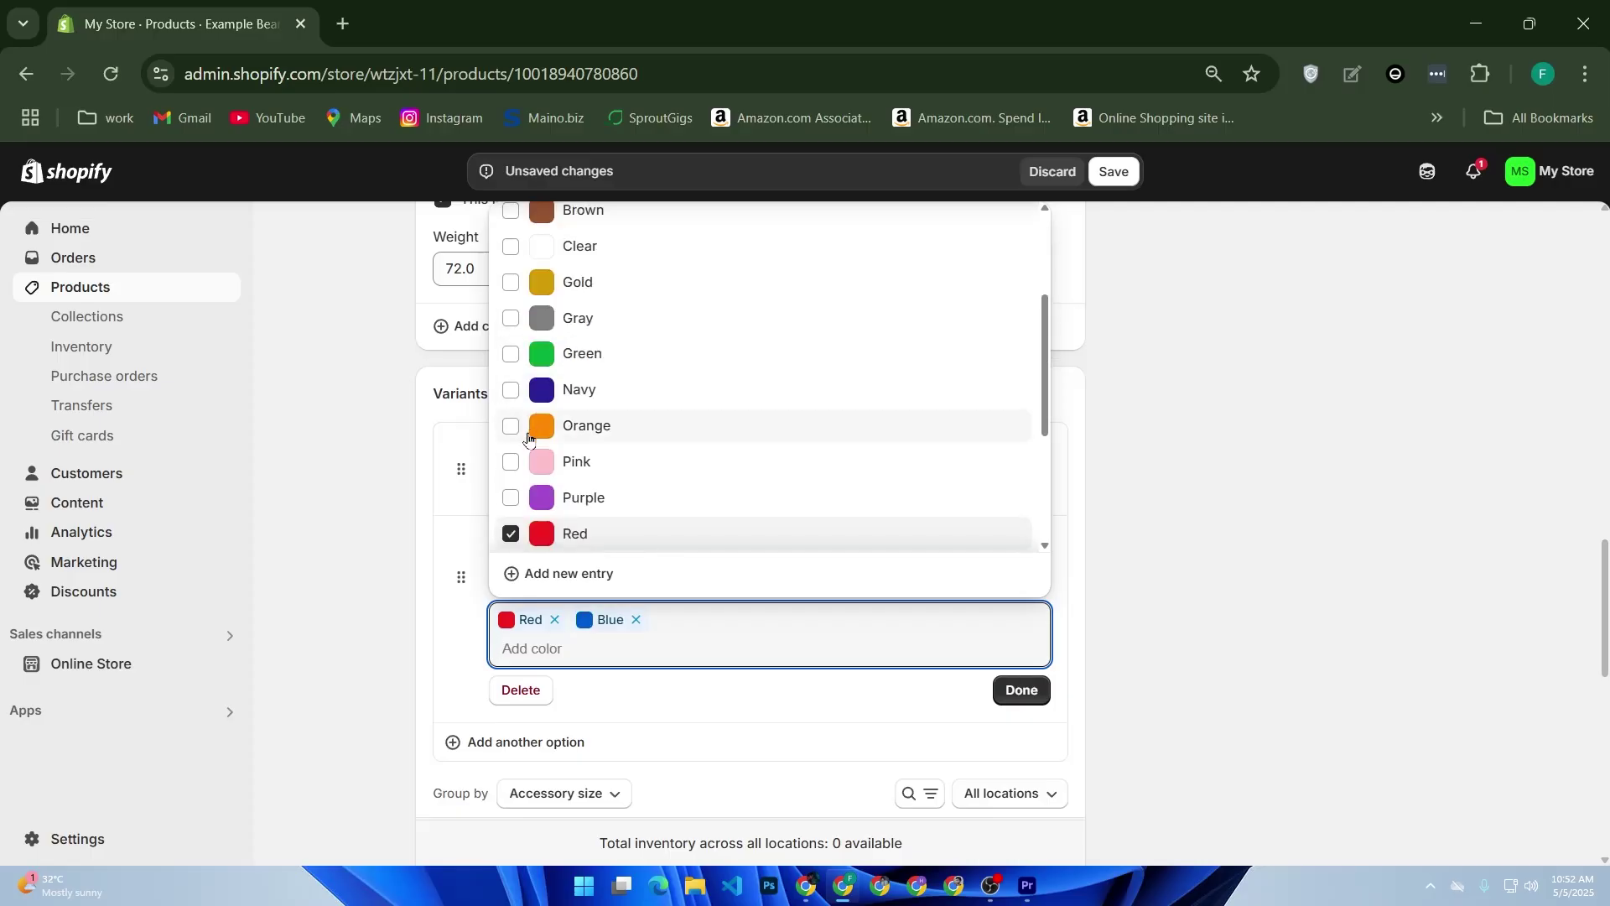
left_click(511, 353)
left_click(885, 689)
left_click(1021, 691)
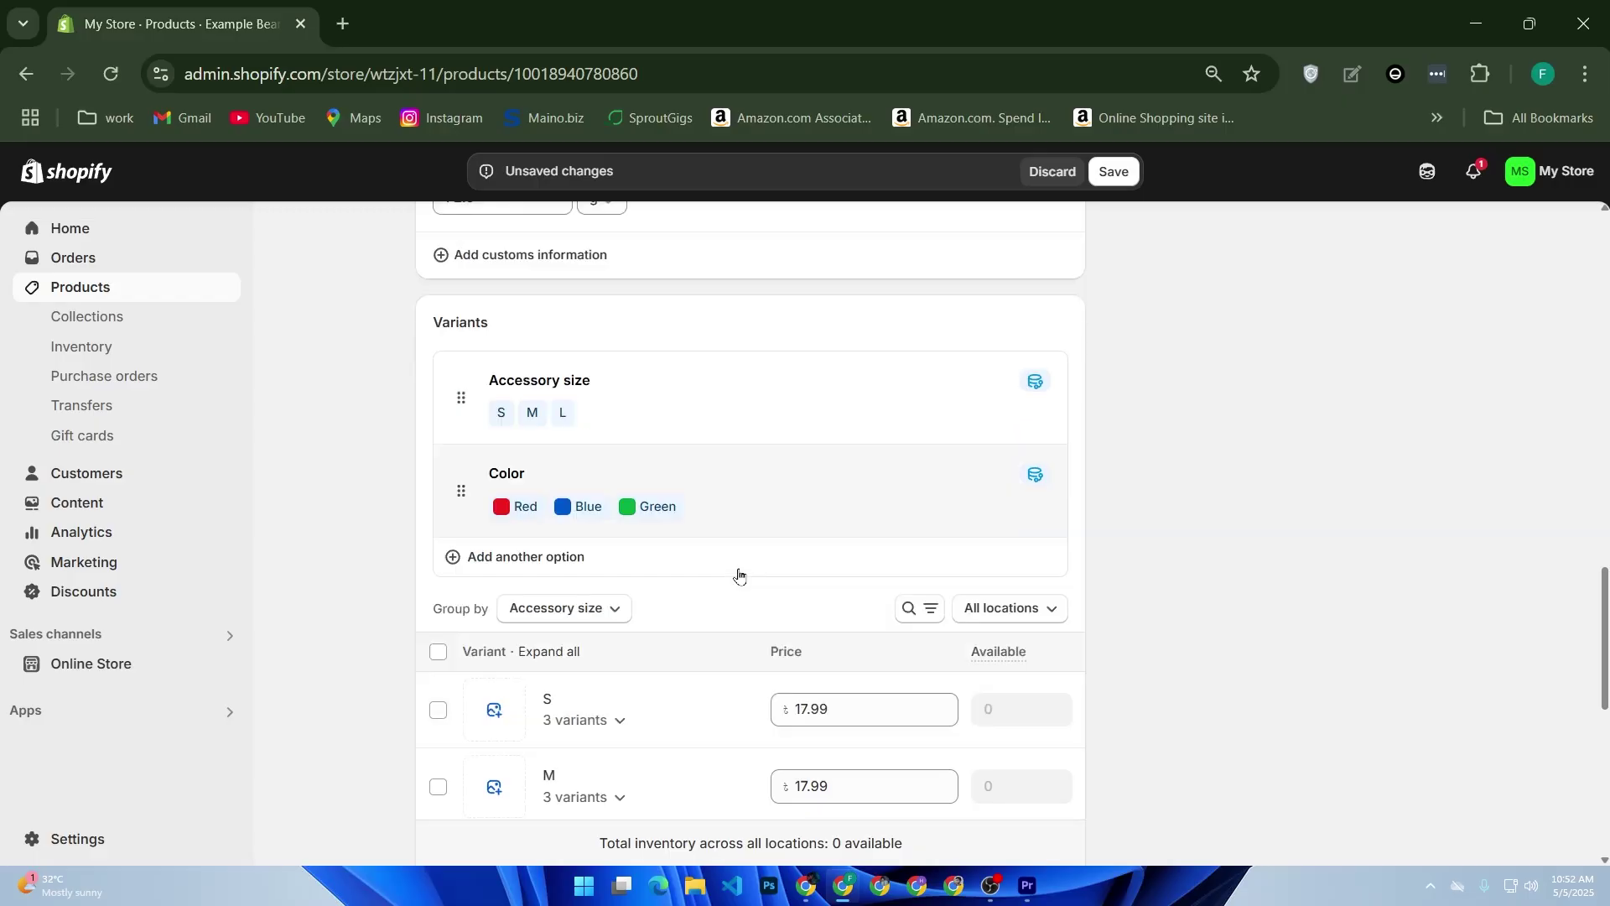
scroll(738, 578, "down", 2)
left_click(591, 675)
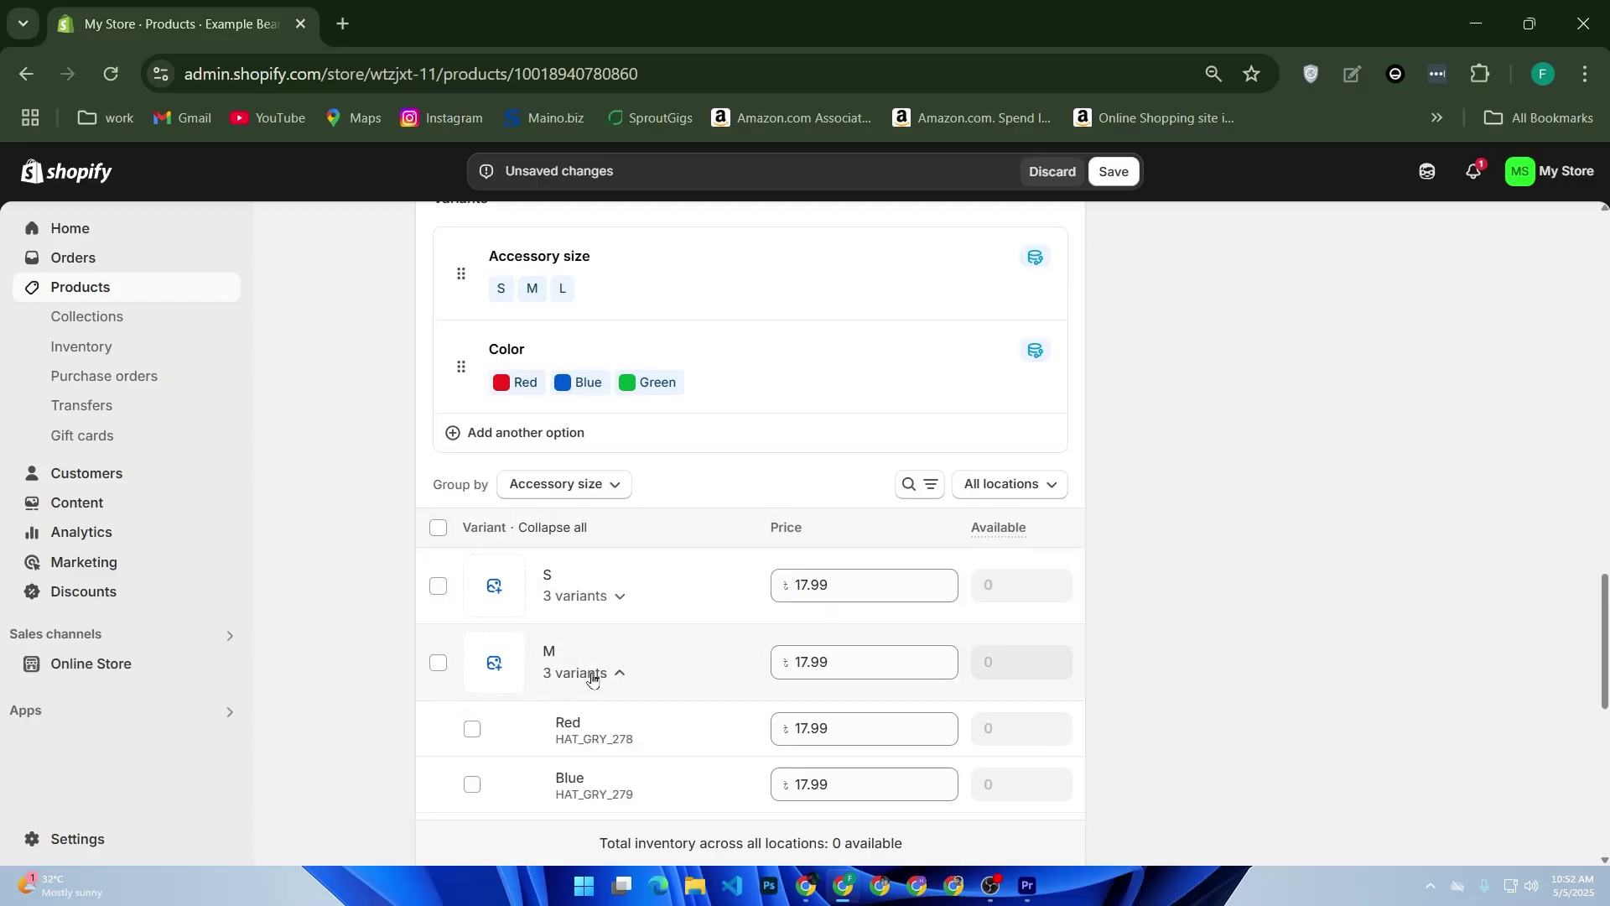
left_click(611, 674)
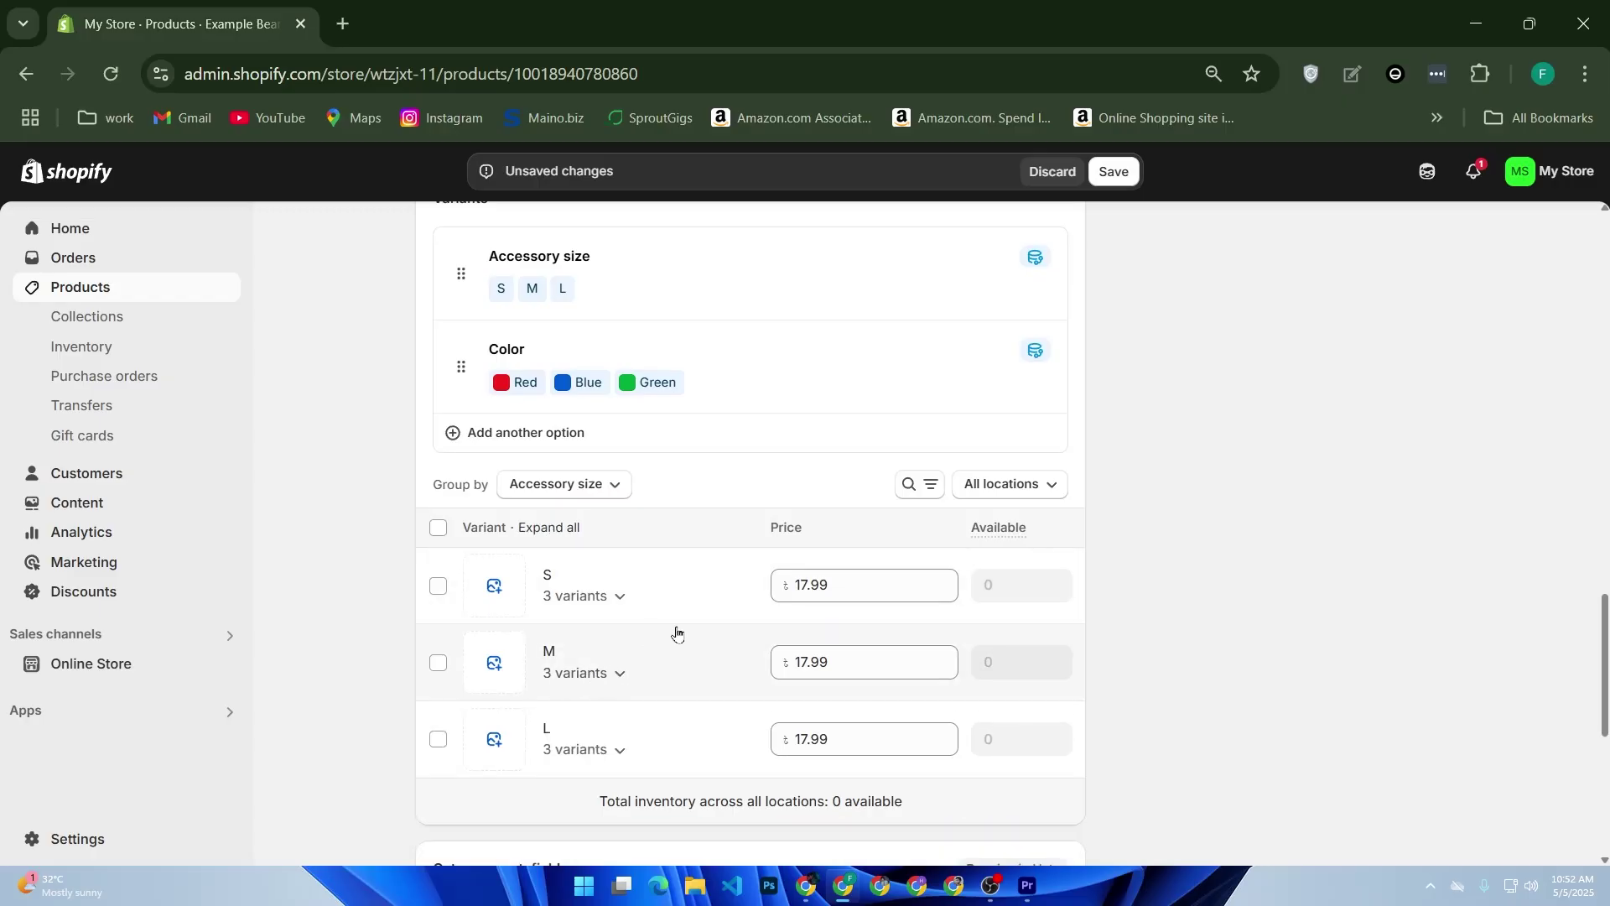
Set the beanie's cost per item to 750 in its pricing details.
scroll(660, 640, "up", 7)
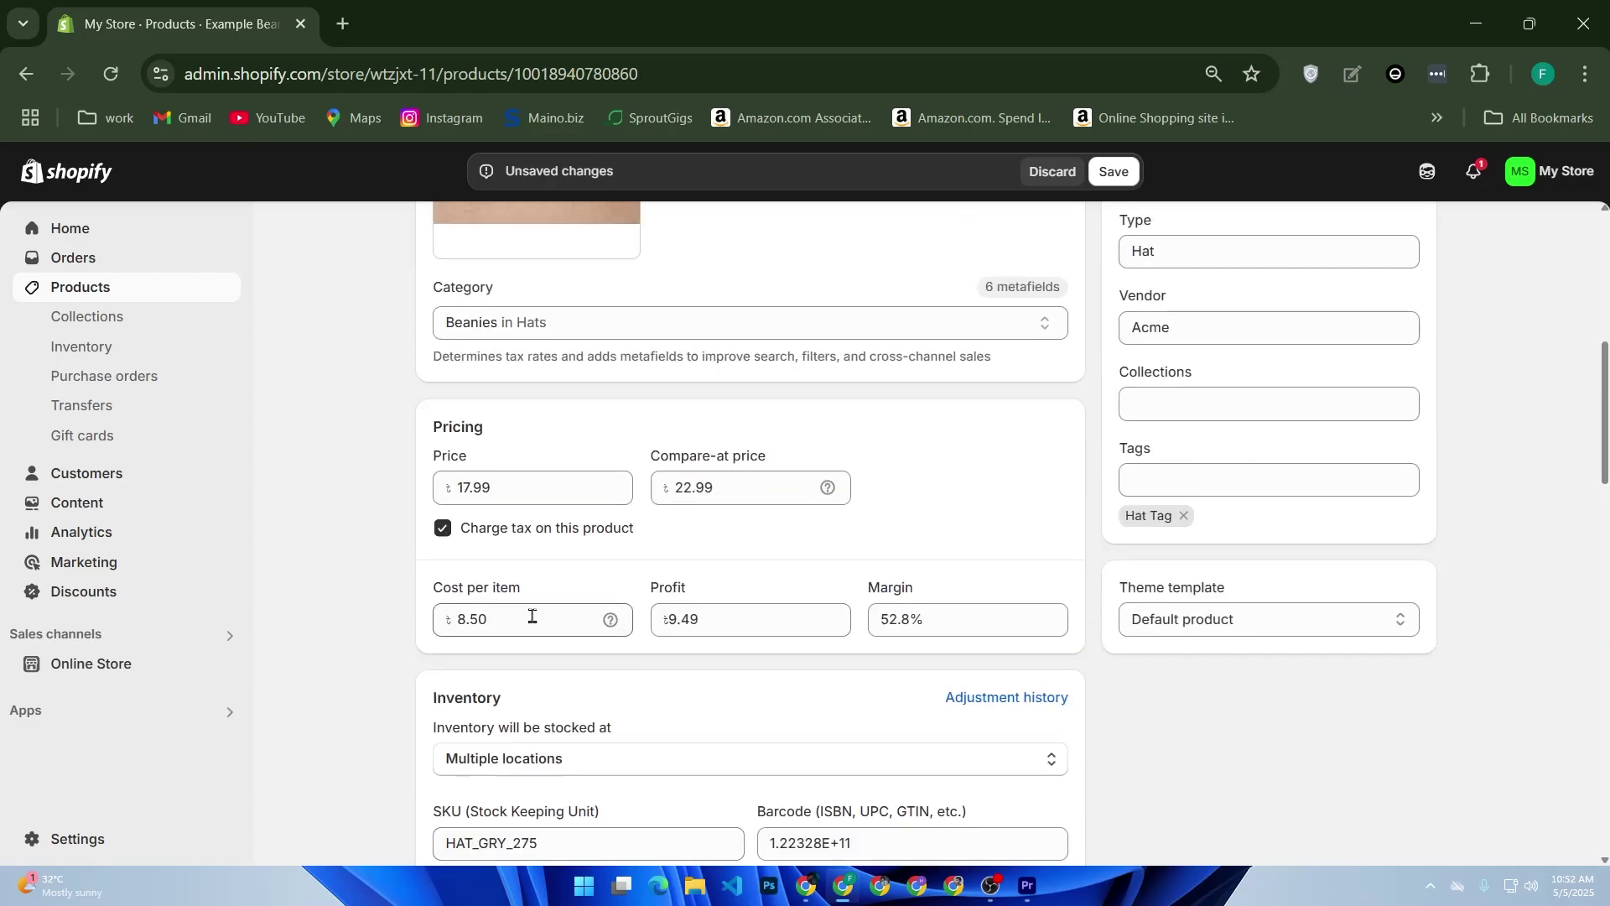
left_click_drag(530, 616, 451, 623)
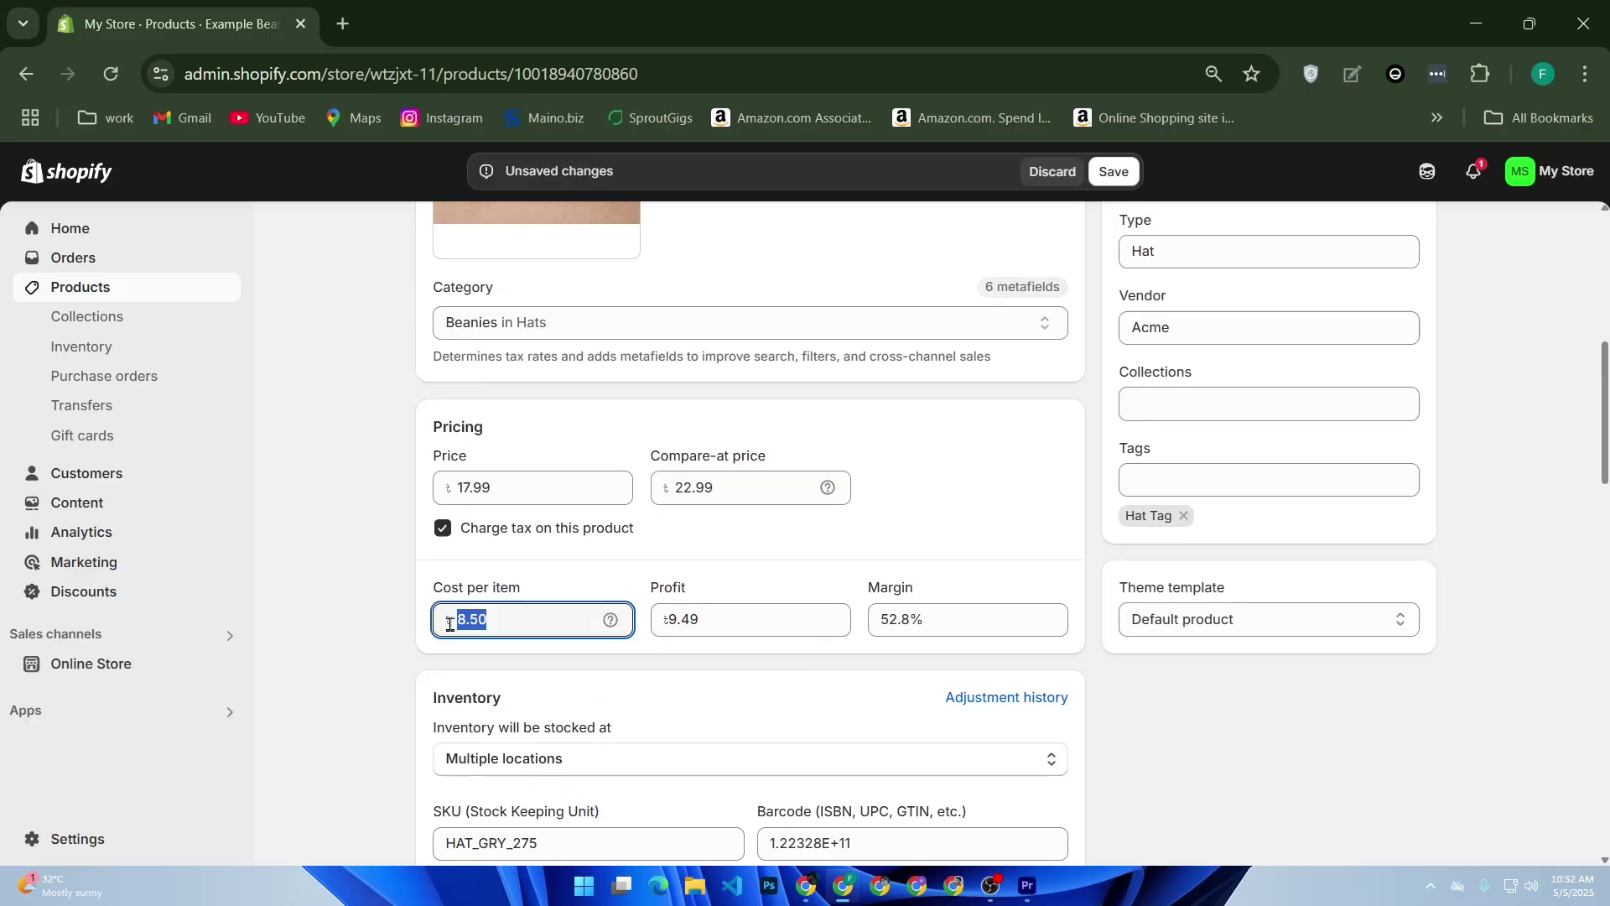
type("750")
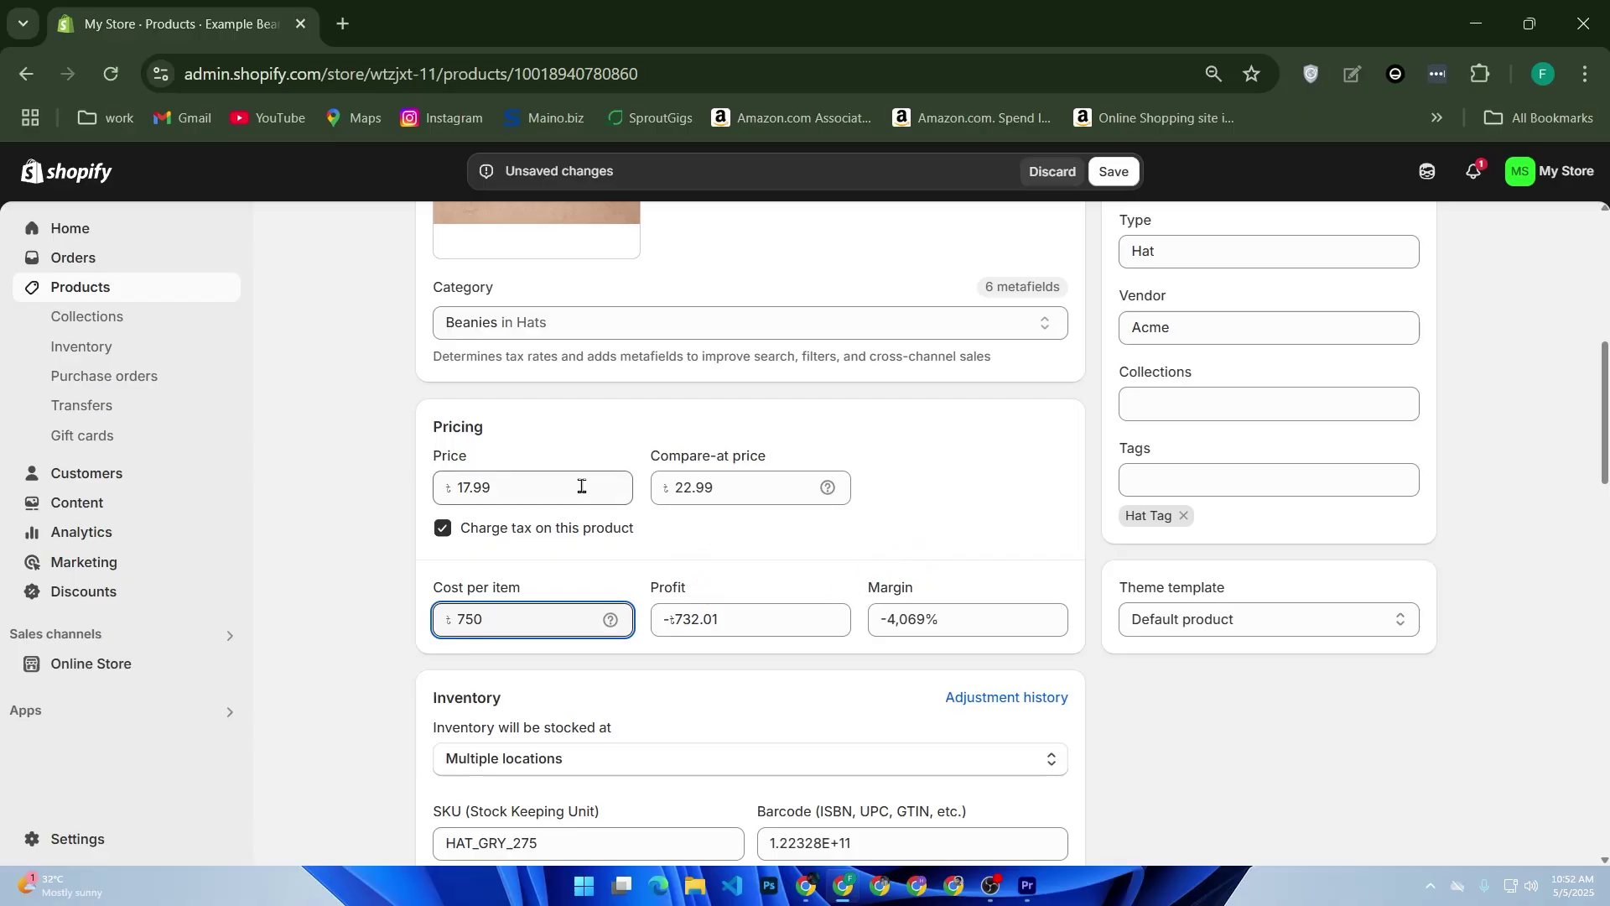
Set the beanie's price to 750 in its pricing details.
double_click(491, 495)
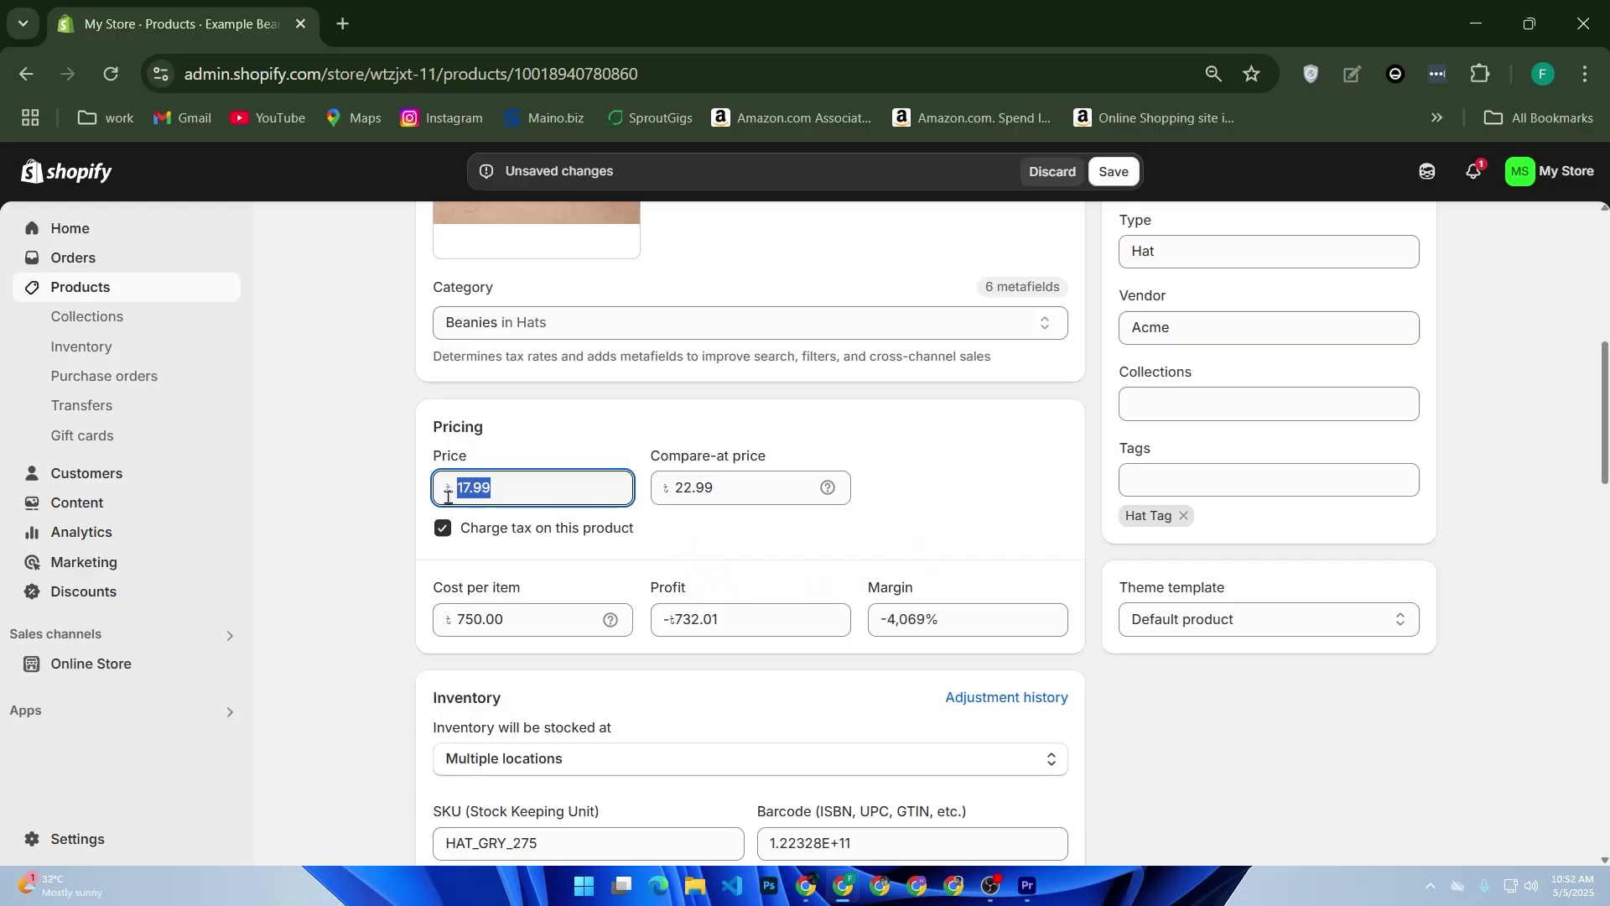
type("750")
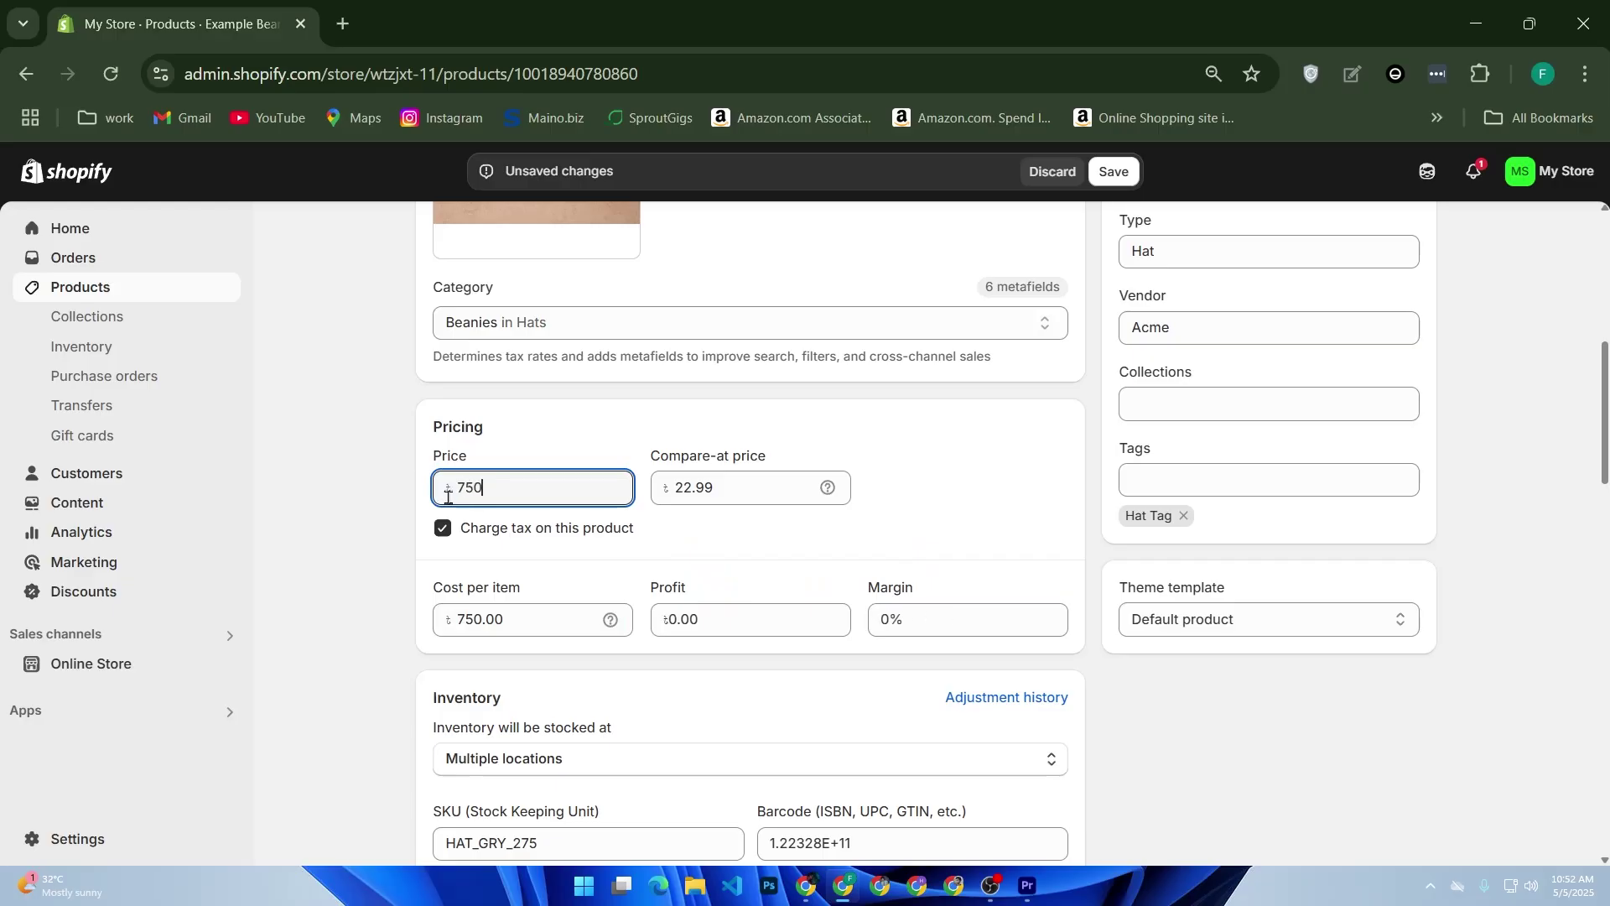
double_click(696, 489)
left_click_drag(696, 489, 619, 485)
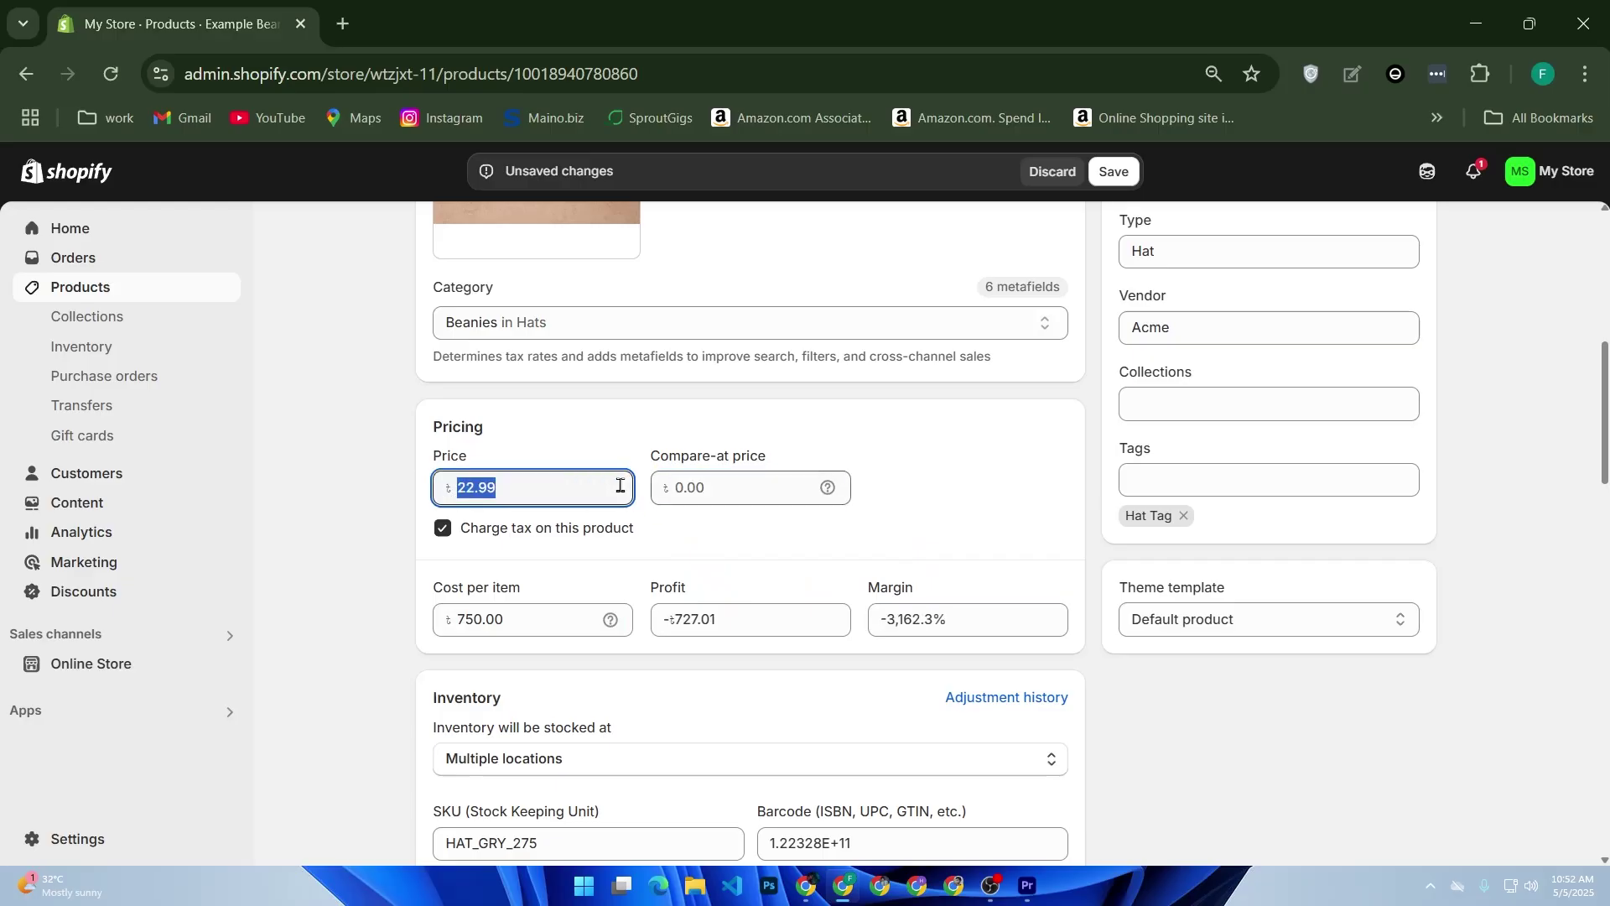
type("750")
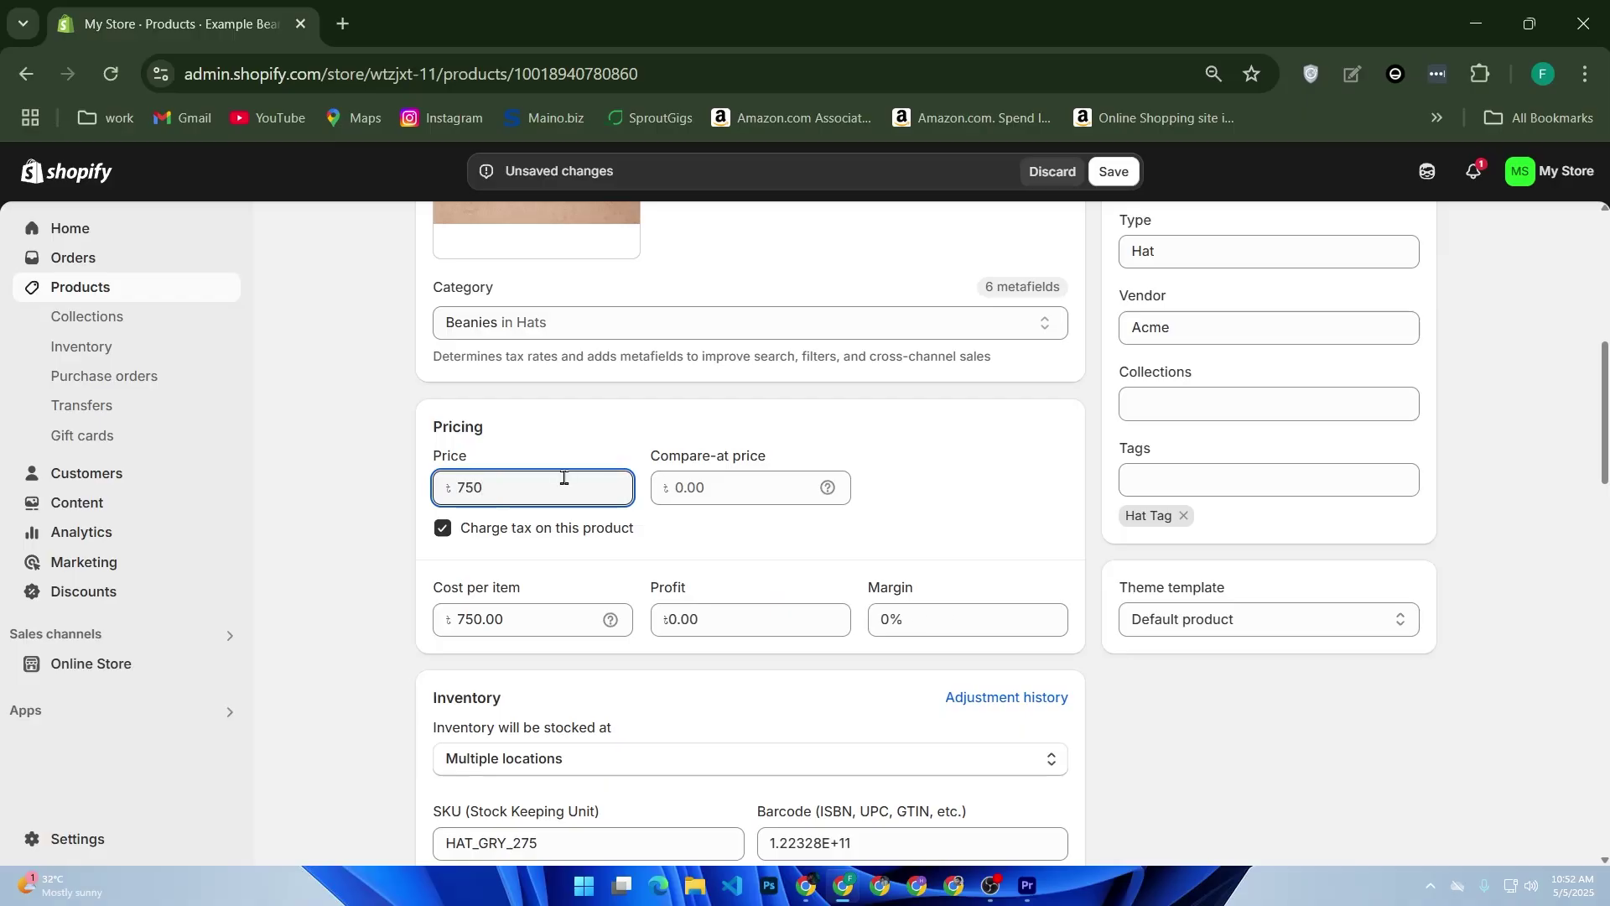
Set the beanie's compare-at price to 850.
left_click(681, 495)
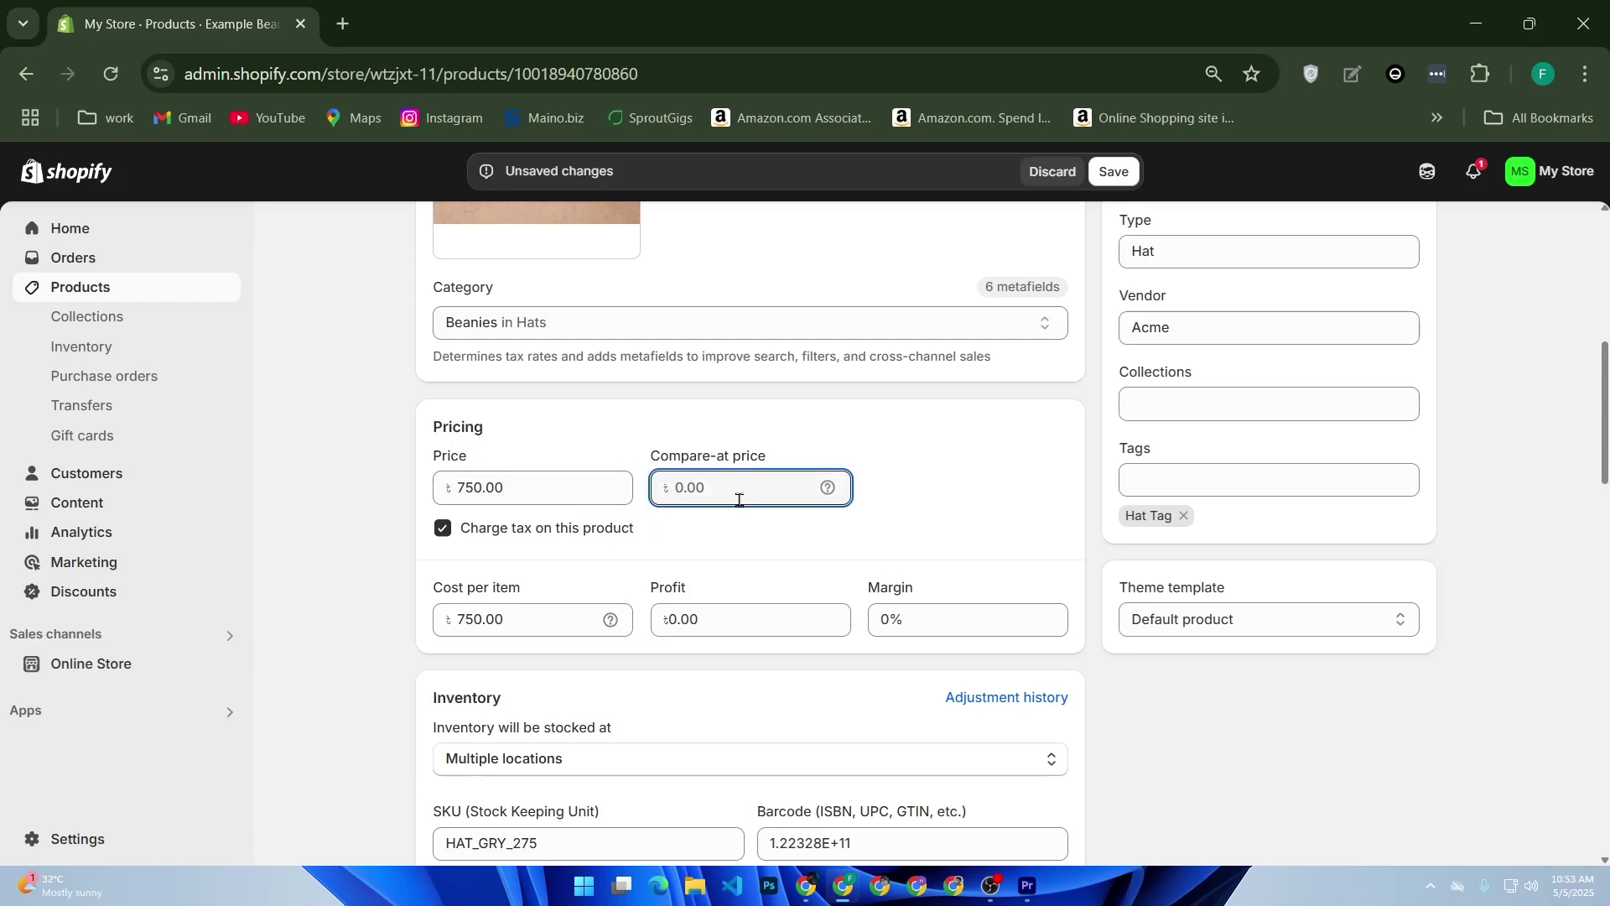
type("1")
key("BackSpace")
type("850")
left_click(976, 566)
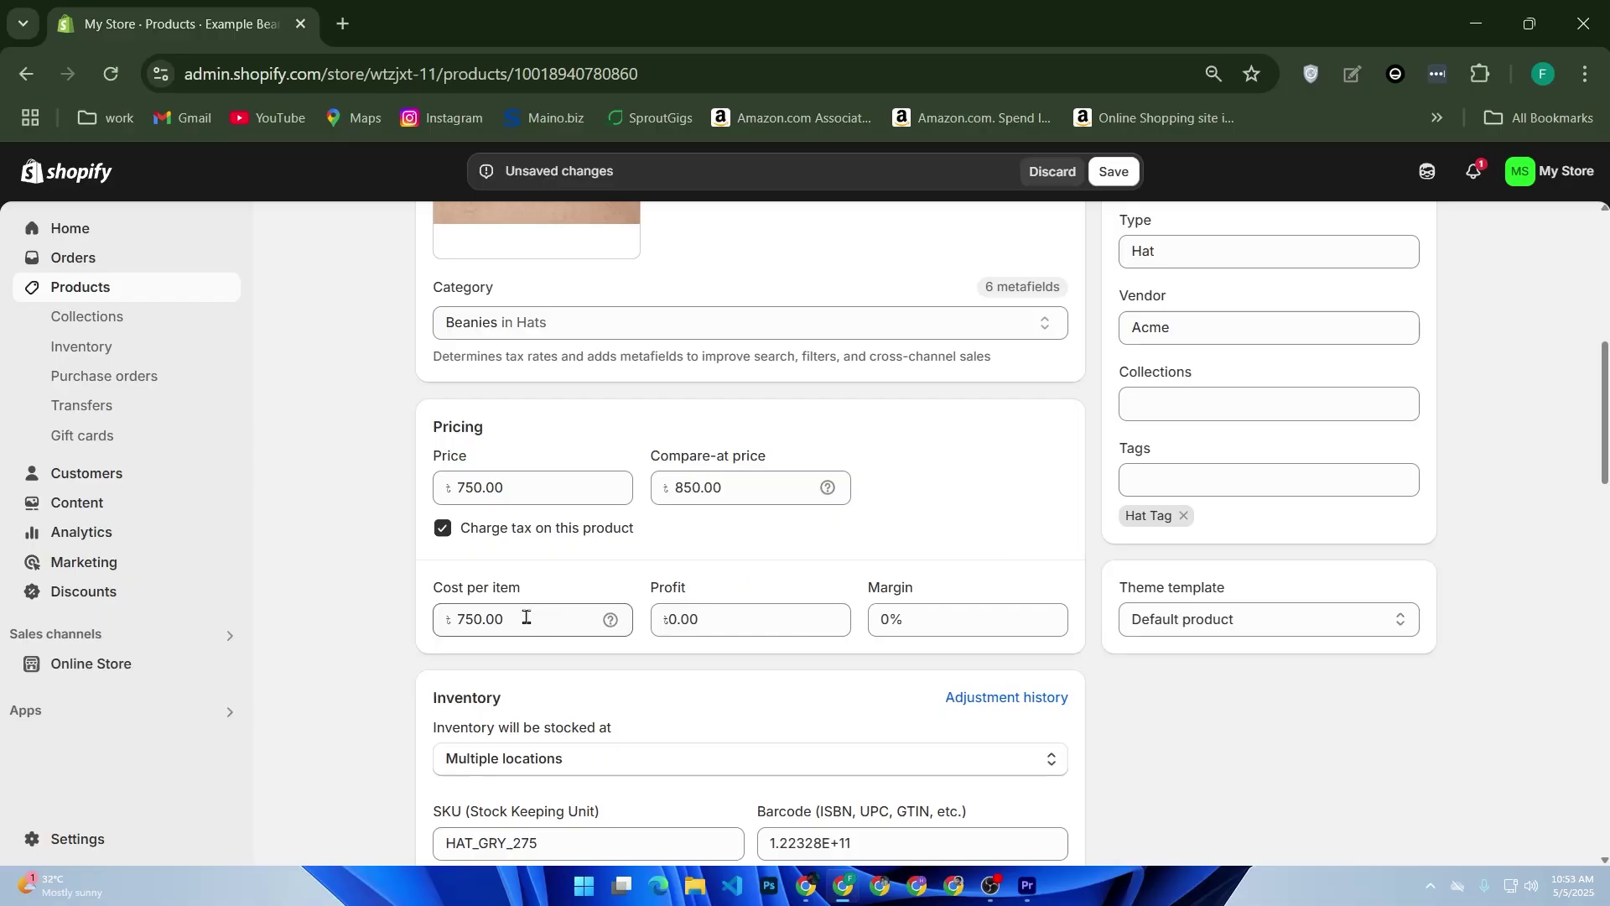
Set the beanie's cost per item to 520.
left_click_drag(526, 617, 405, 620)
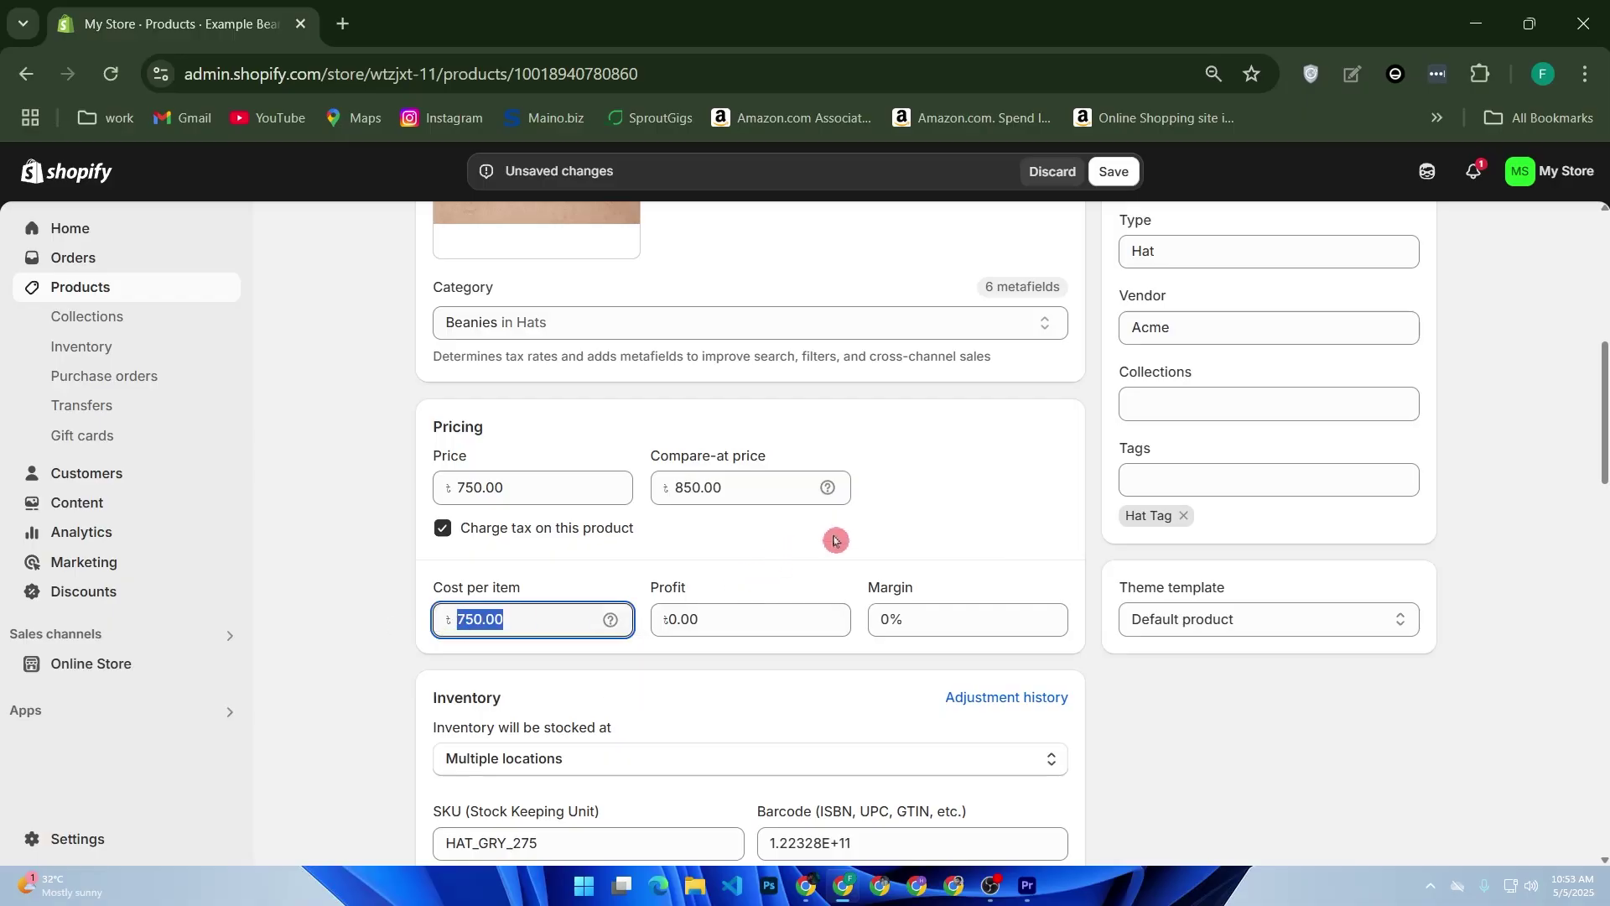
type("520")
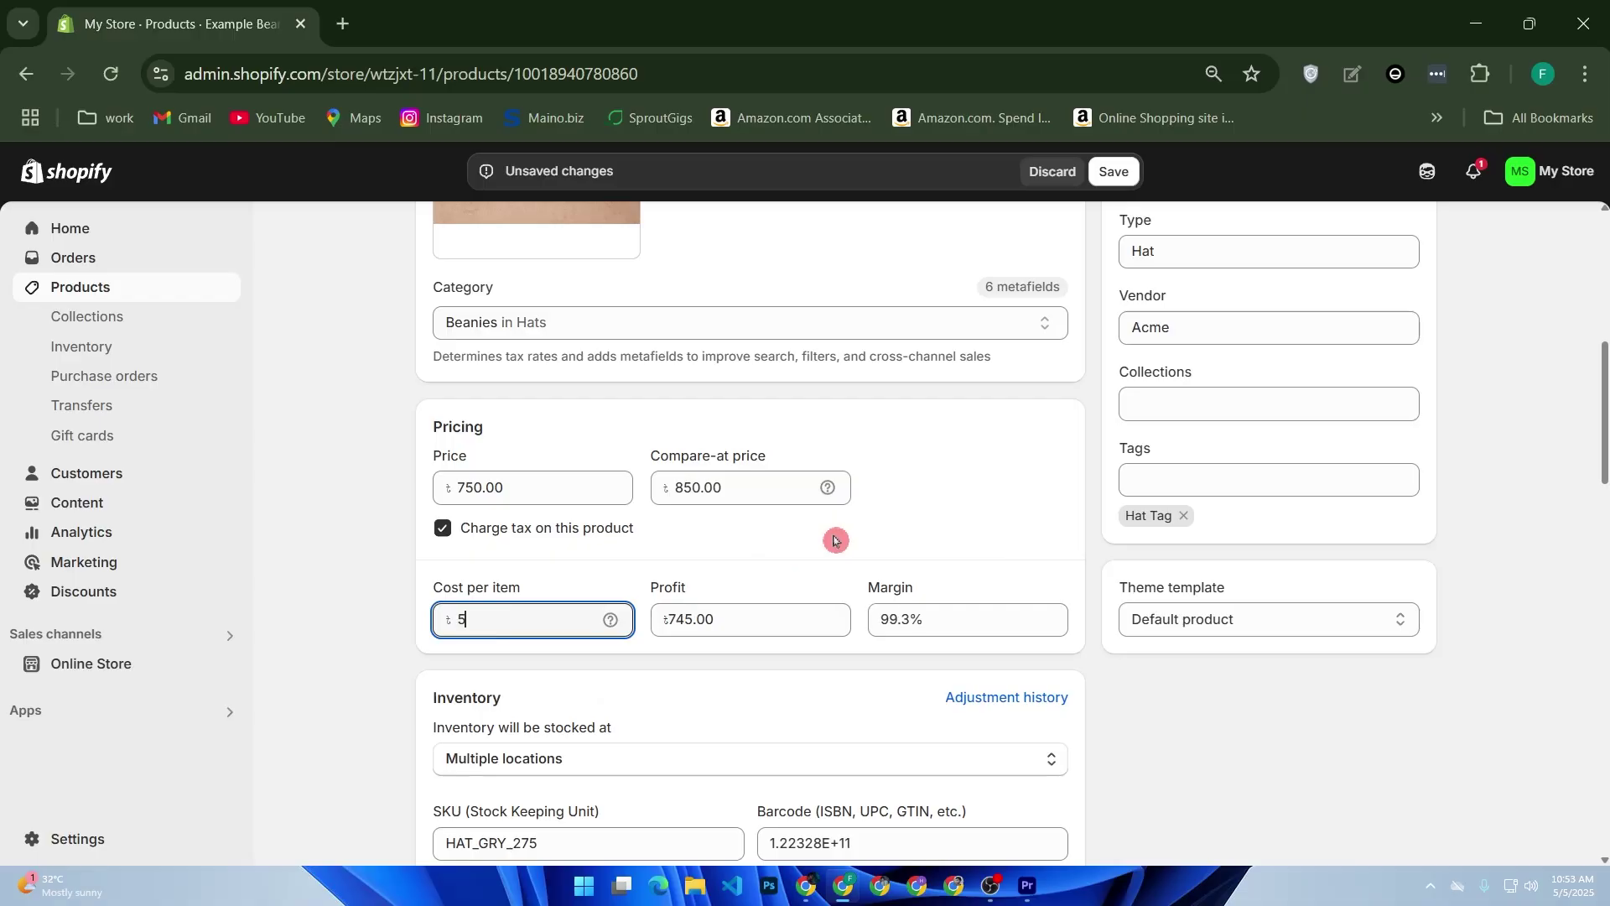
left_click(819, 672)
Examine the variant list grouped by accessory size, checking the color variants under sizes S and M.
scroll(817, 674, "down", 5)
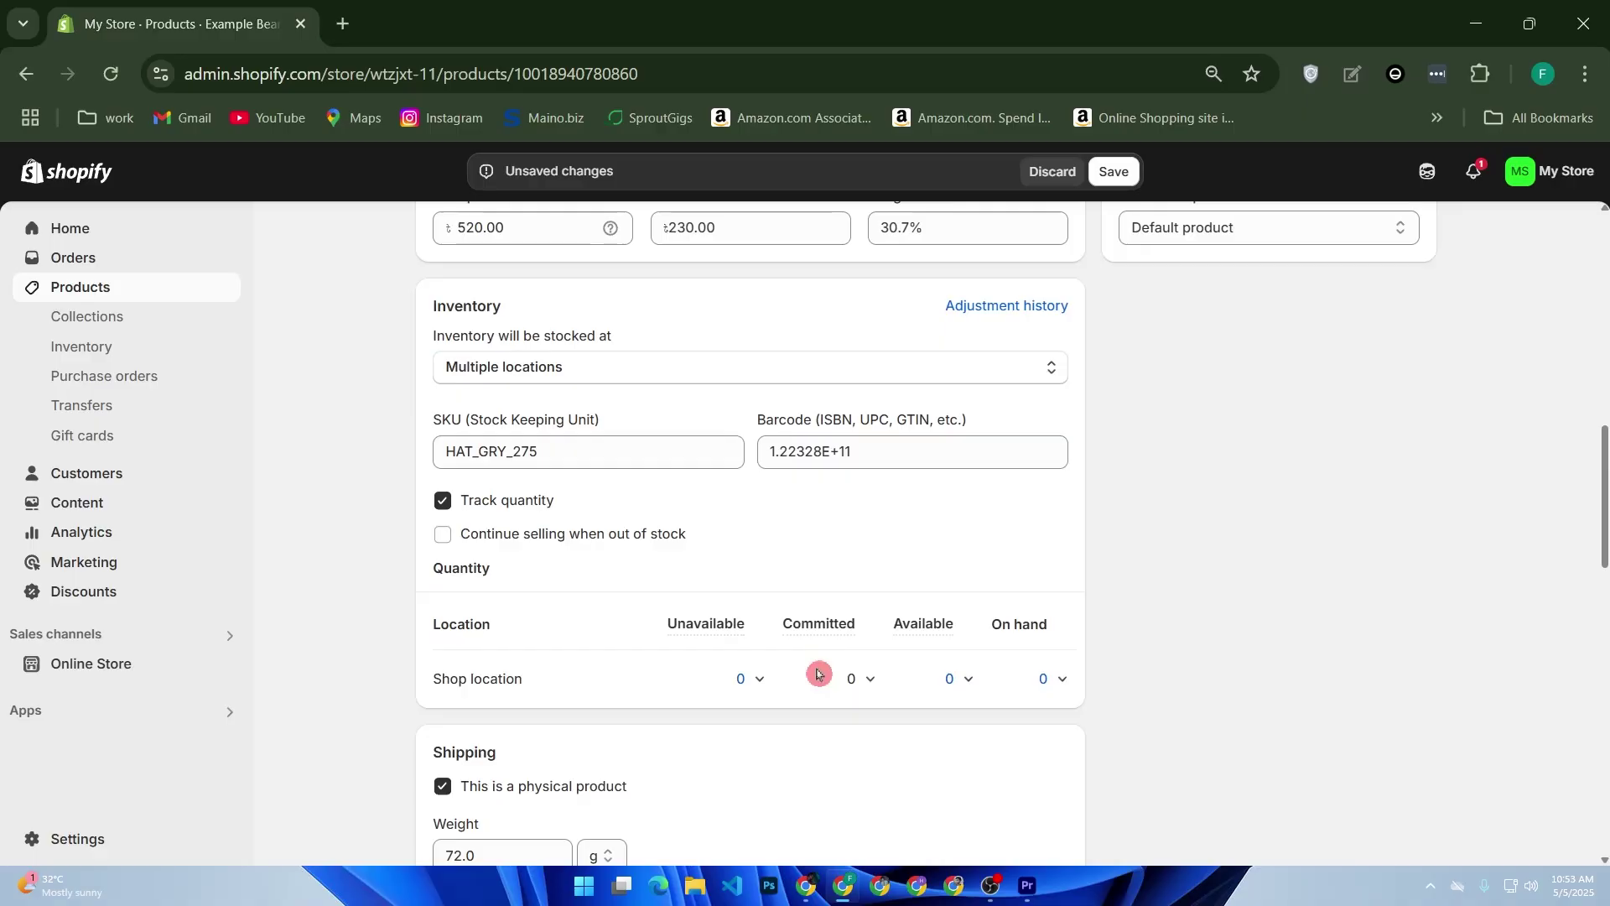
scroll(819, 673, "down", 5)
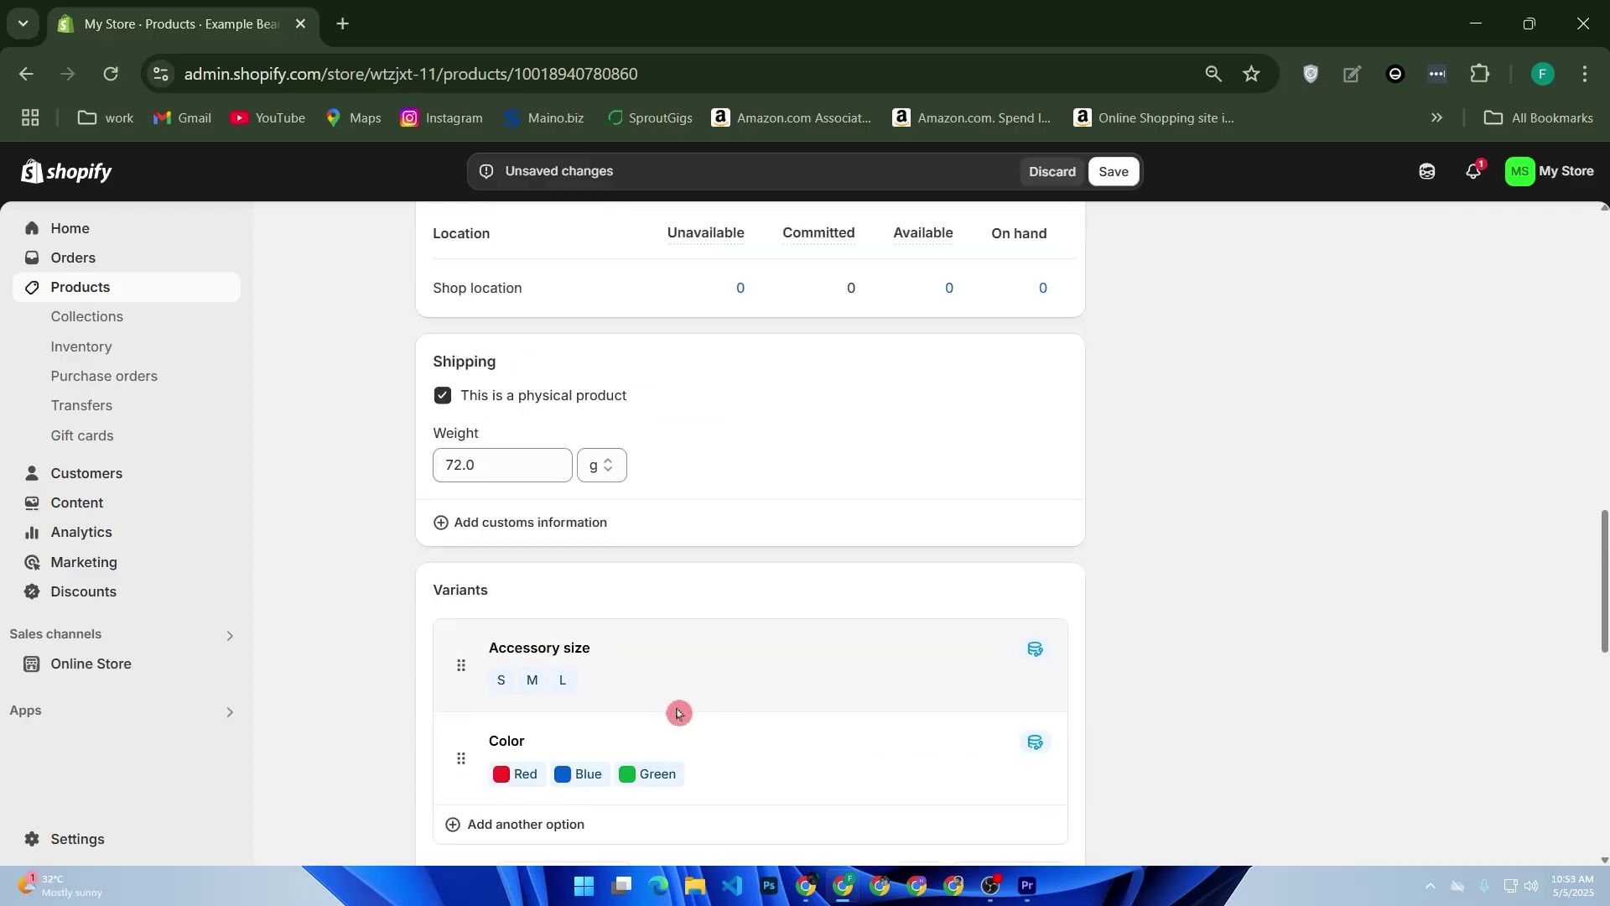
scroll(677, 713, "down", 4)
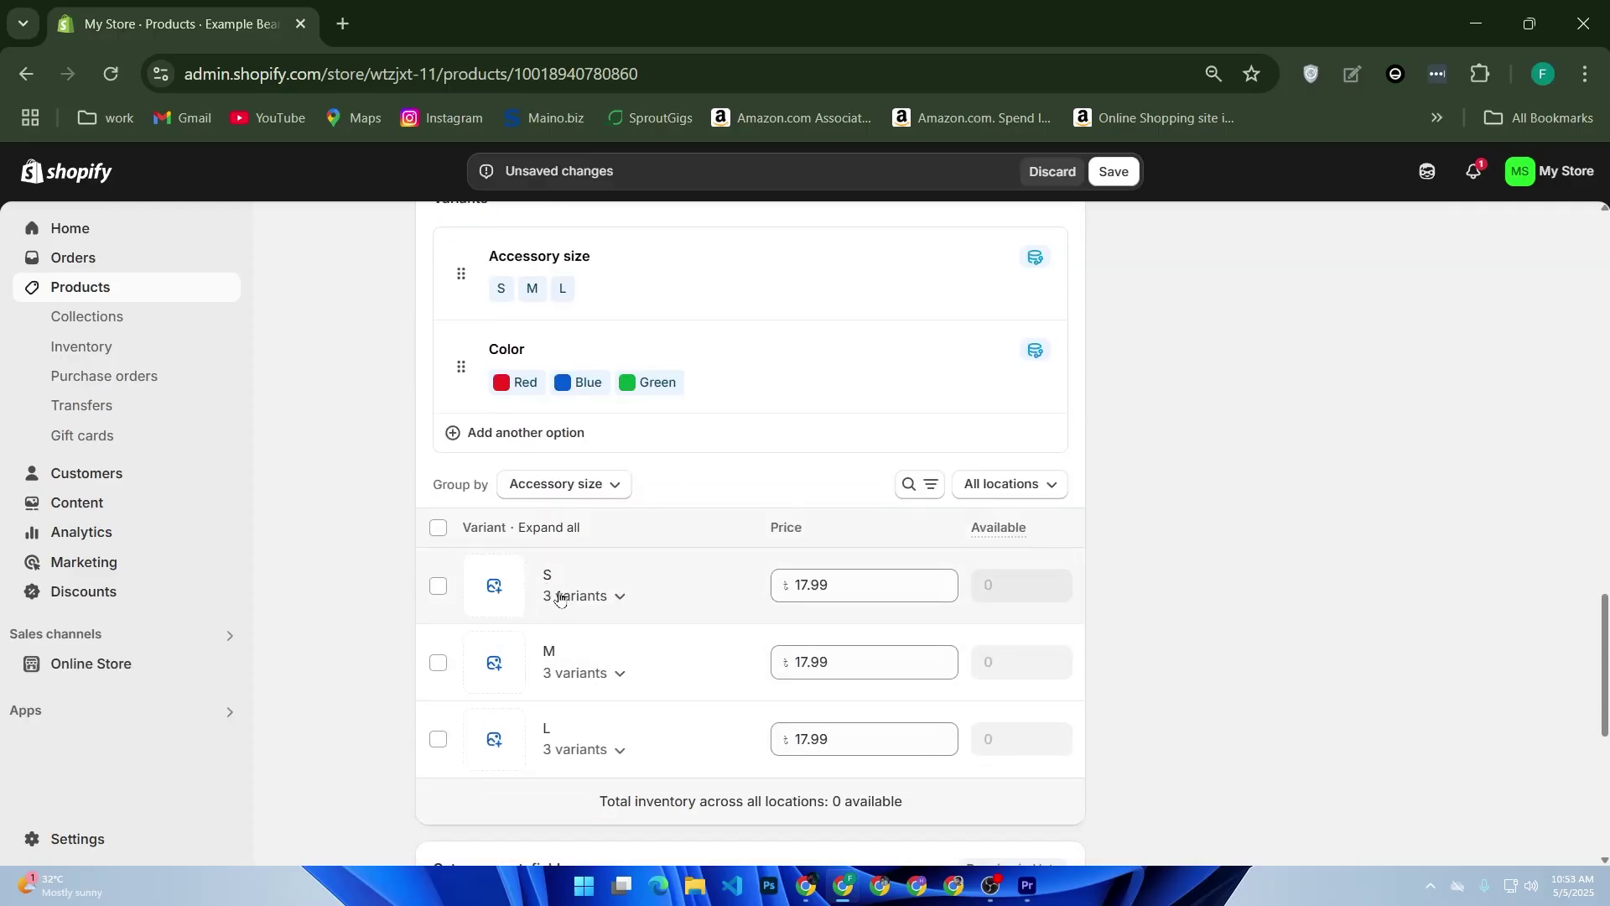
left_click(592, 599)
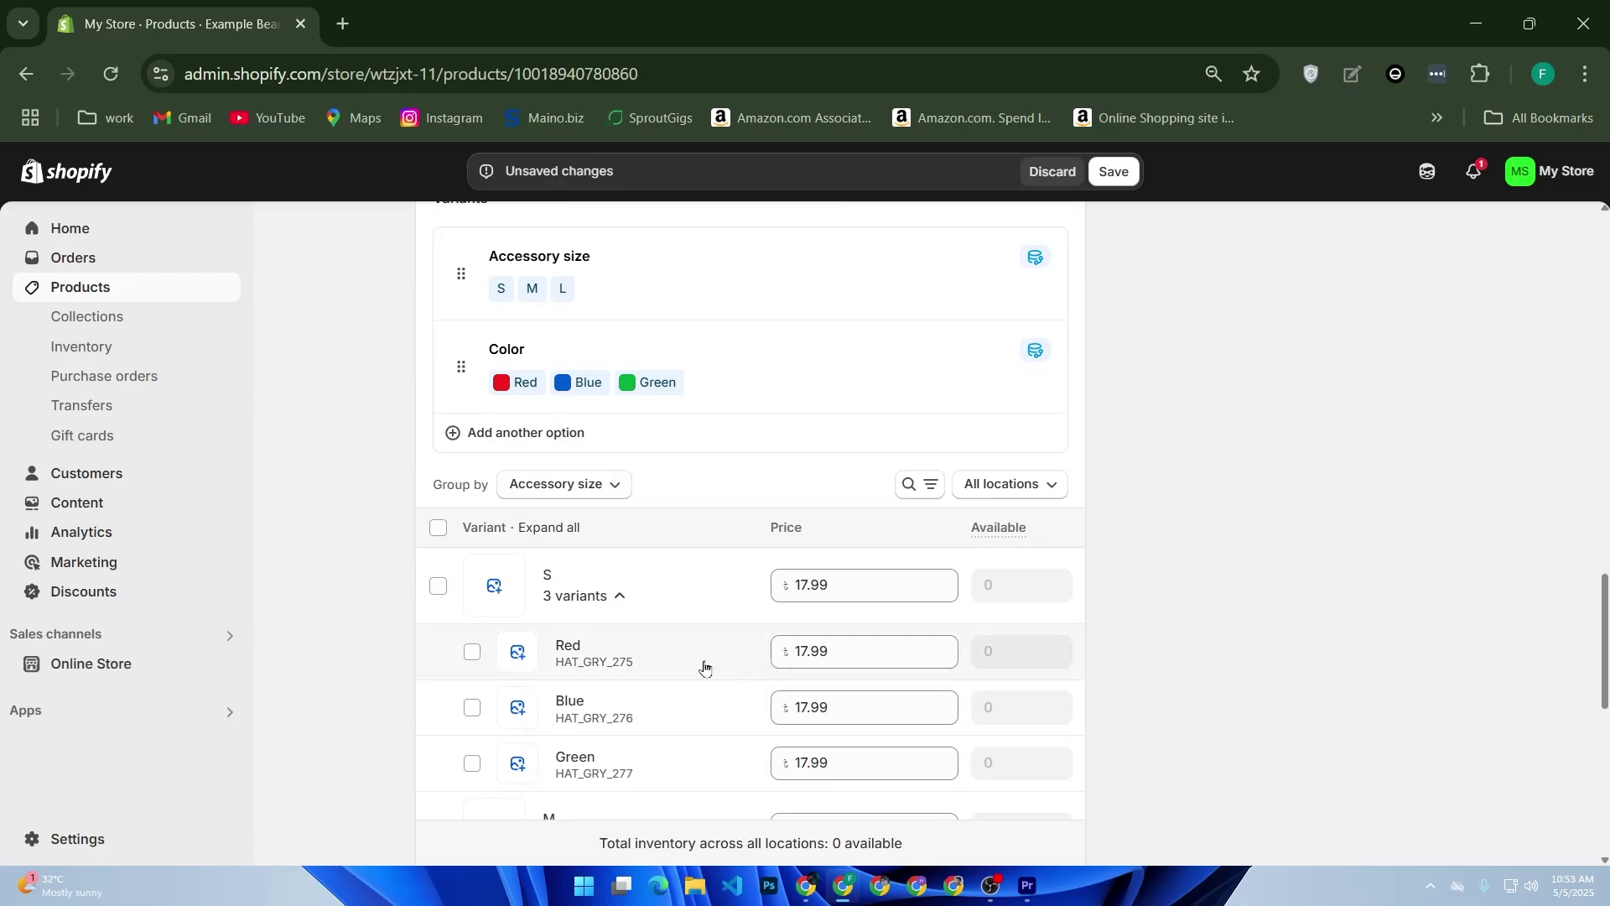
left_click(617, 602)
scroll(624, 587, "down", 2)
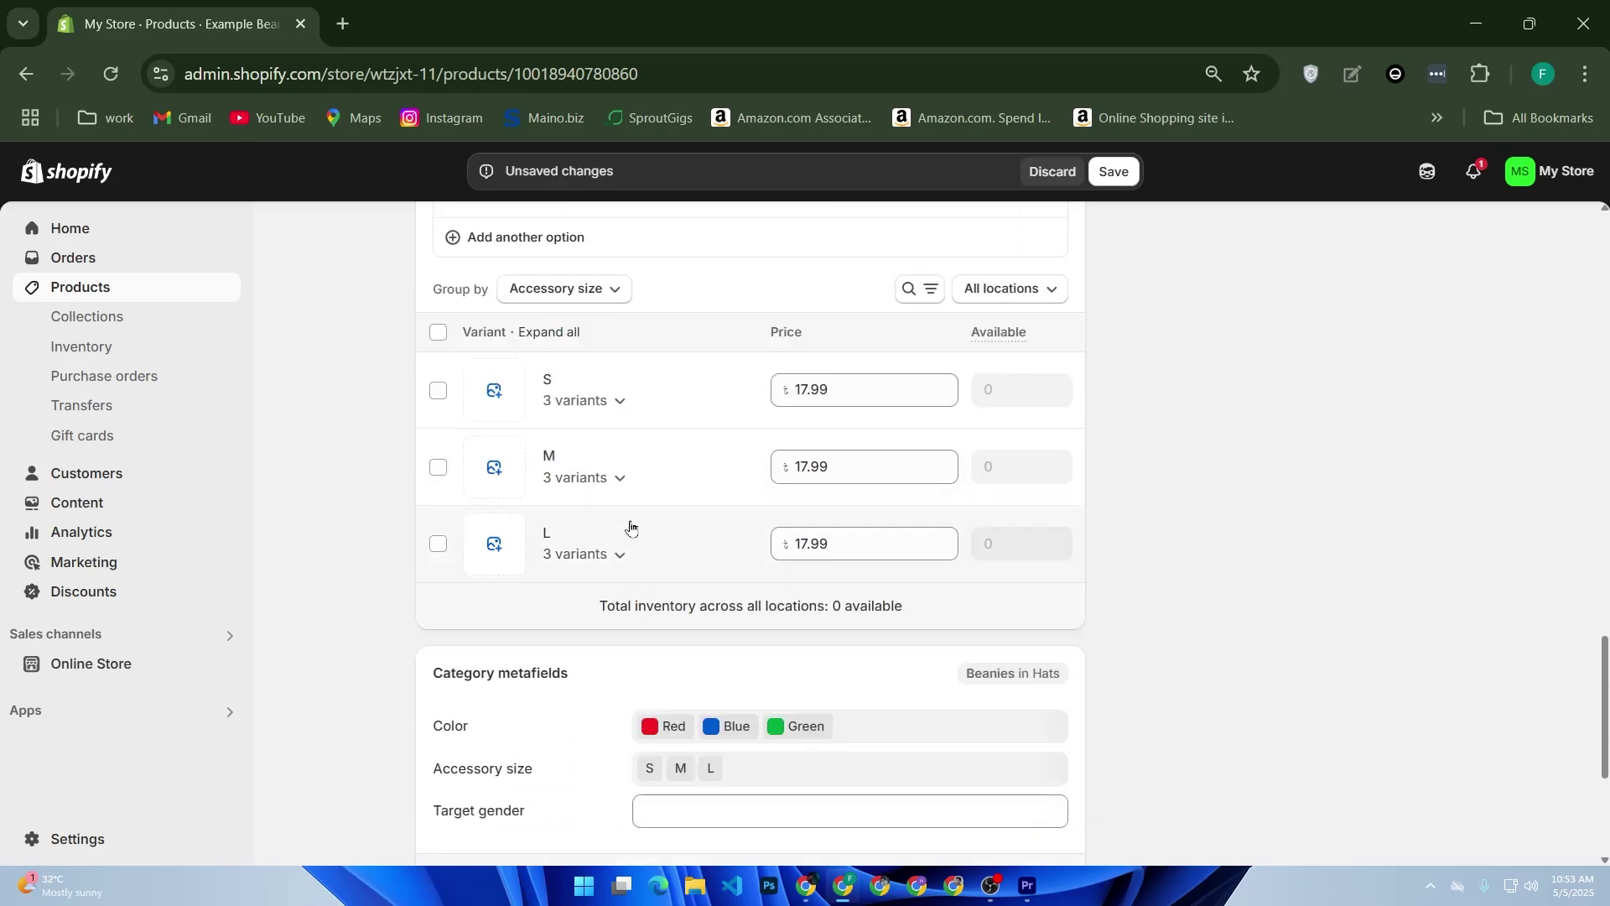
left_click(619, 479)
left_click(622, 488)
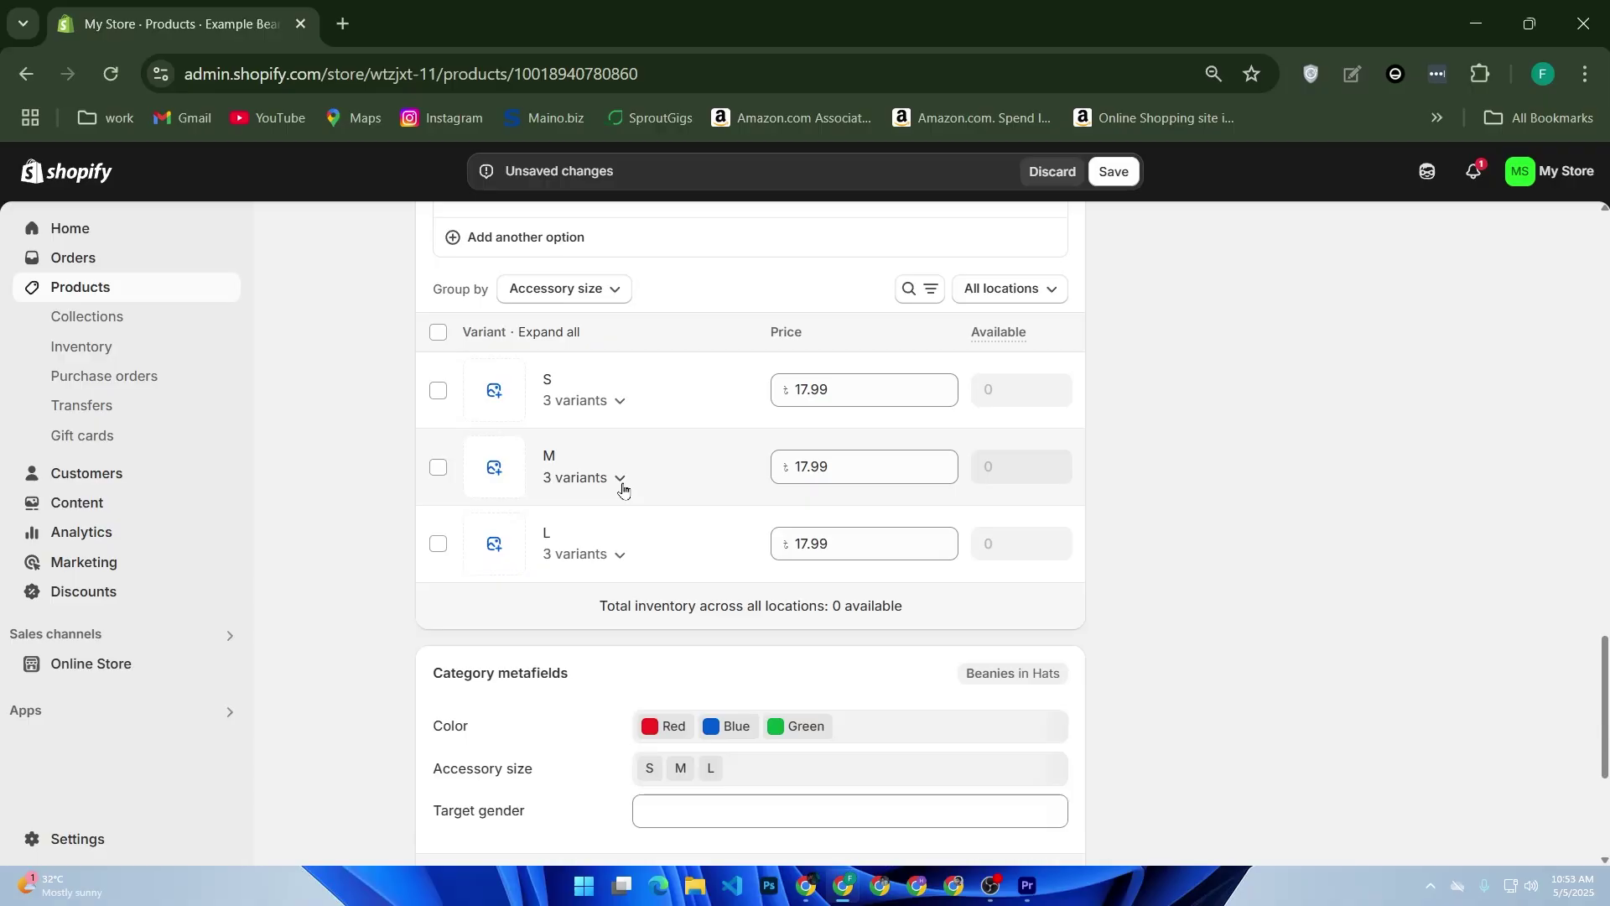
left_click(834, 388)
double_click(835, 390)
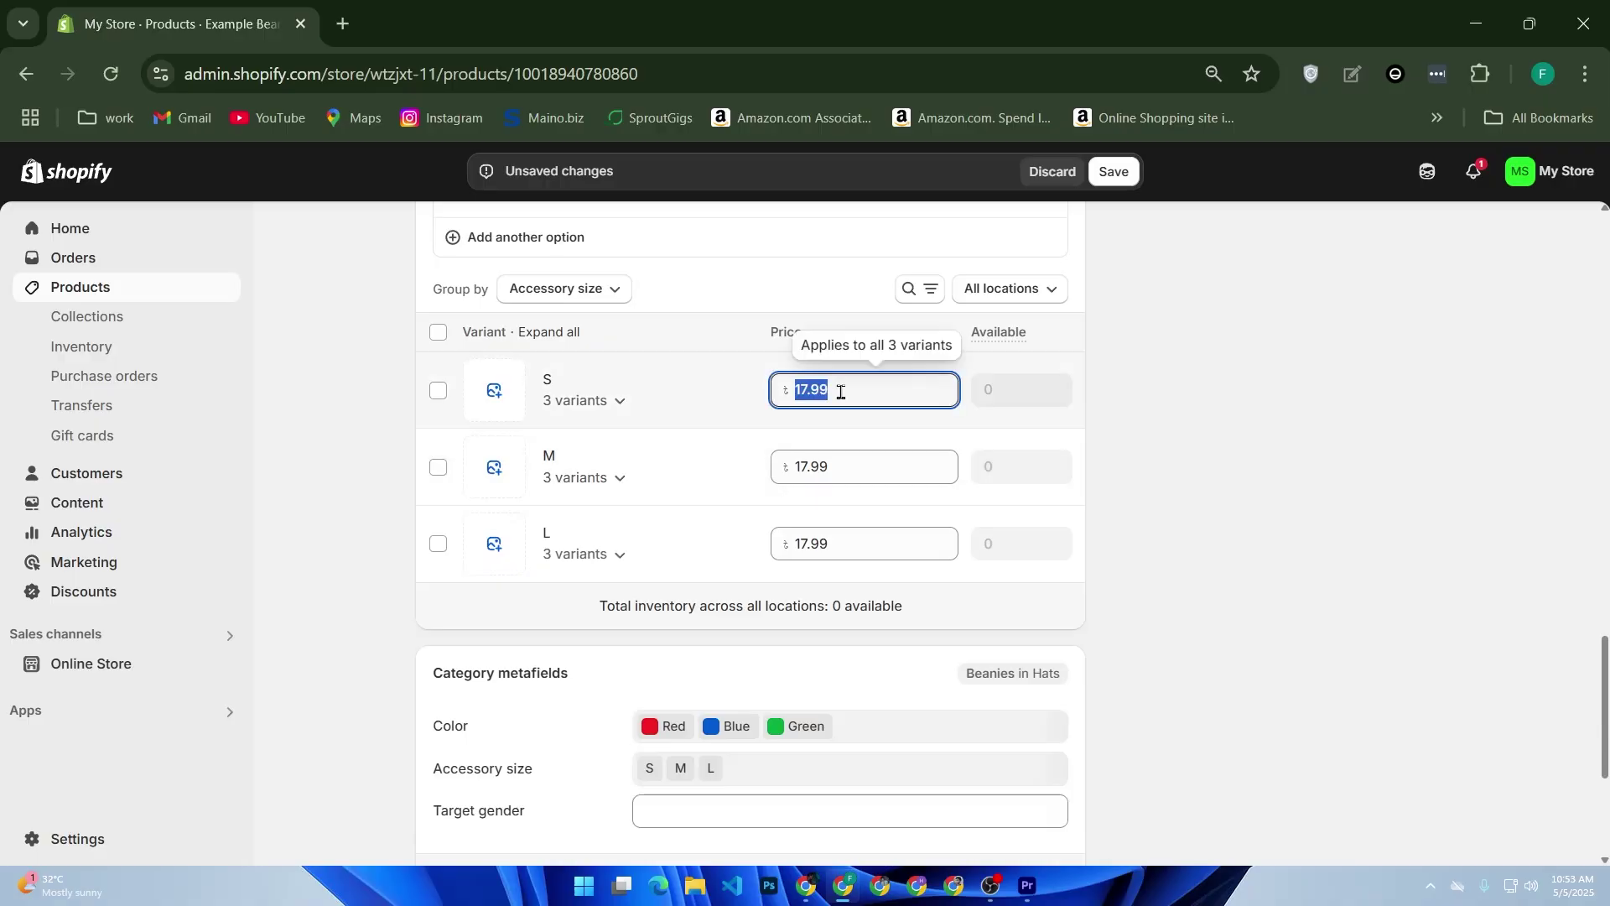
type("3")
key("BackSpace")
scroll(840, 394, "up", 10)
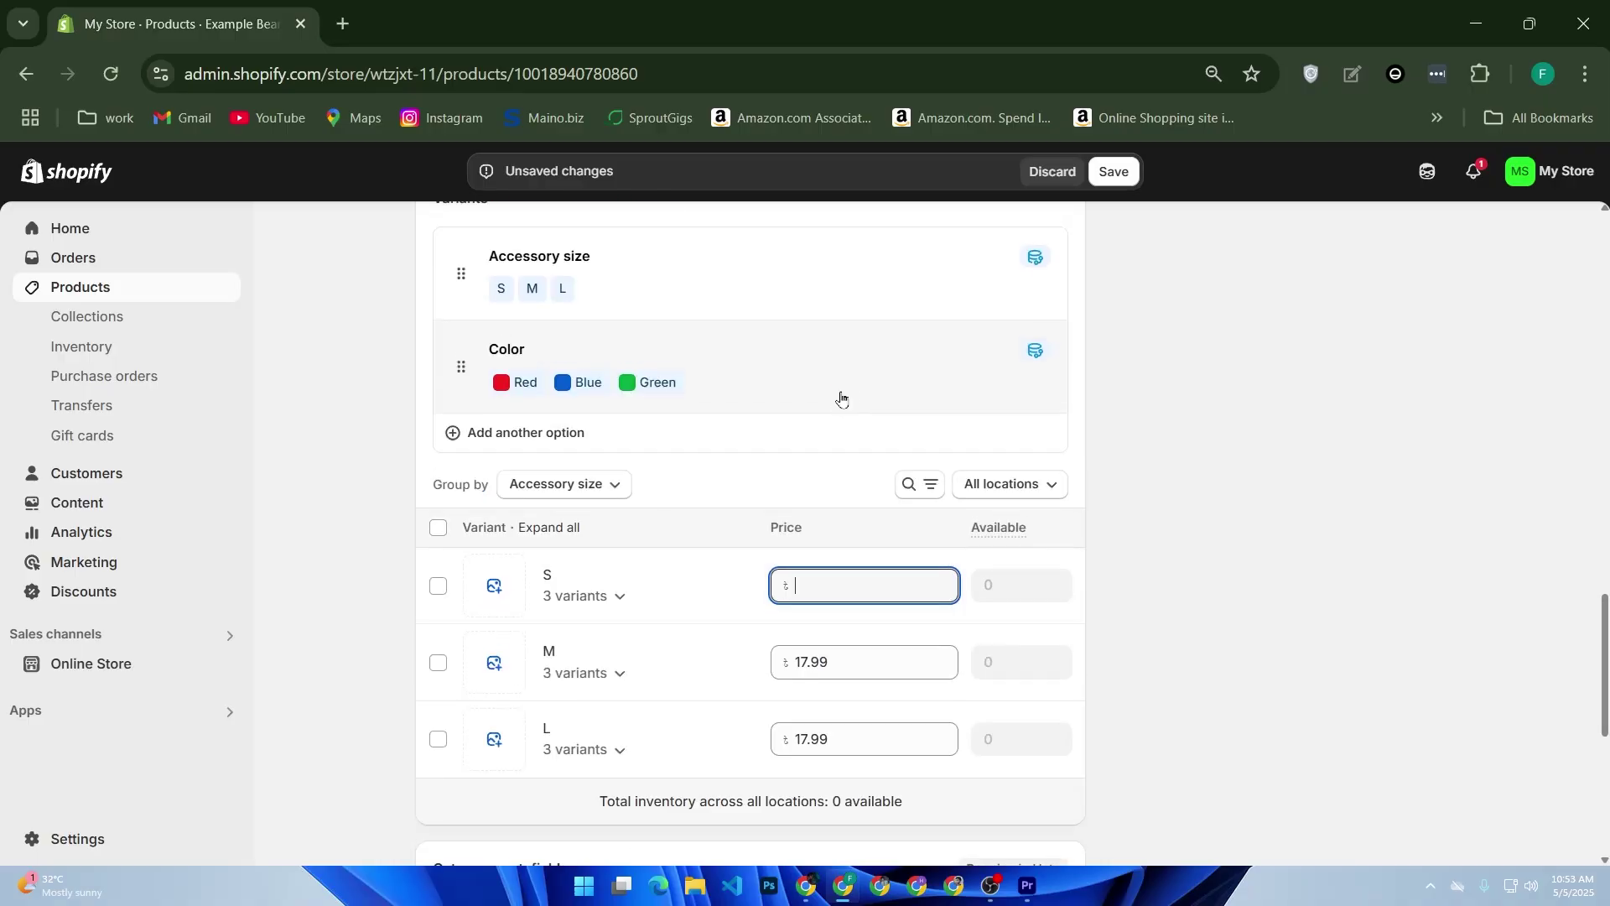
scroll(841, 401, "up", 5)
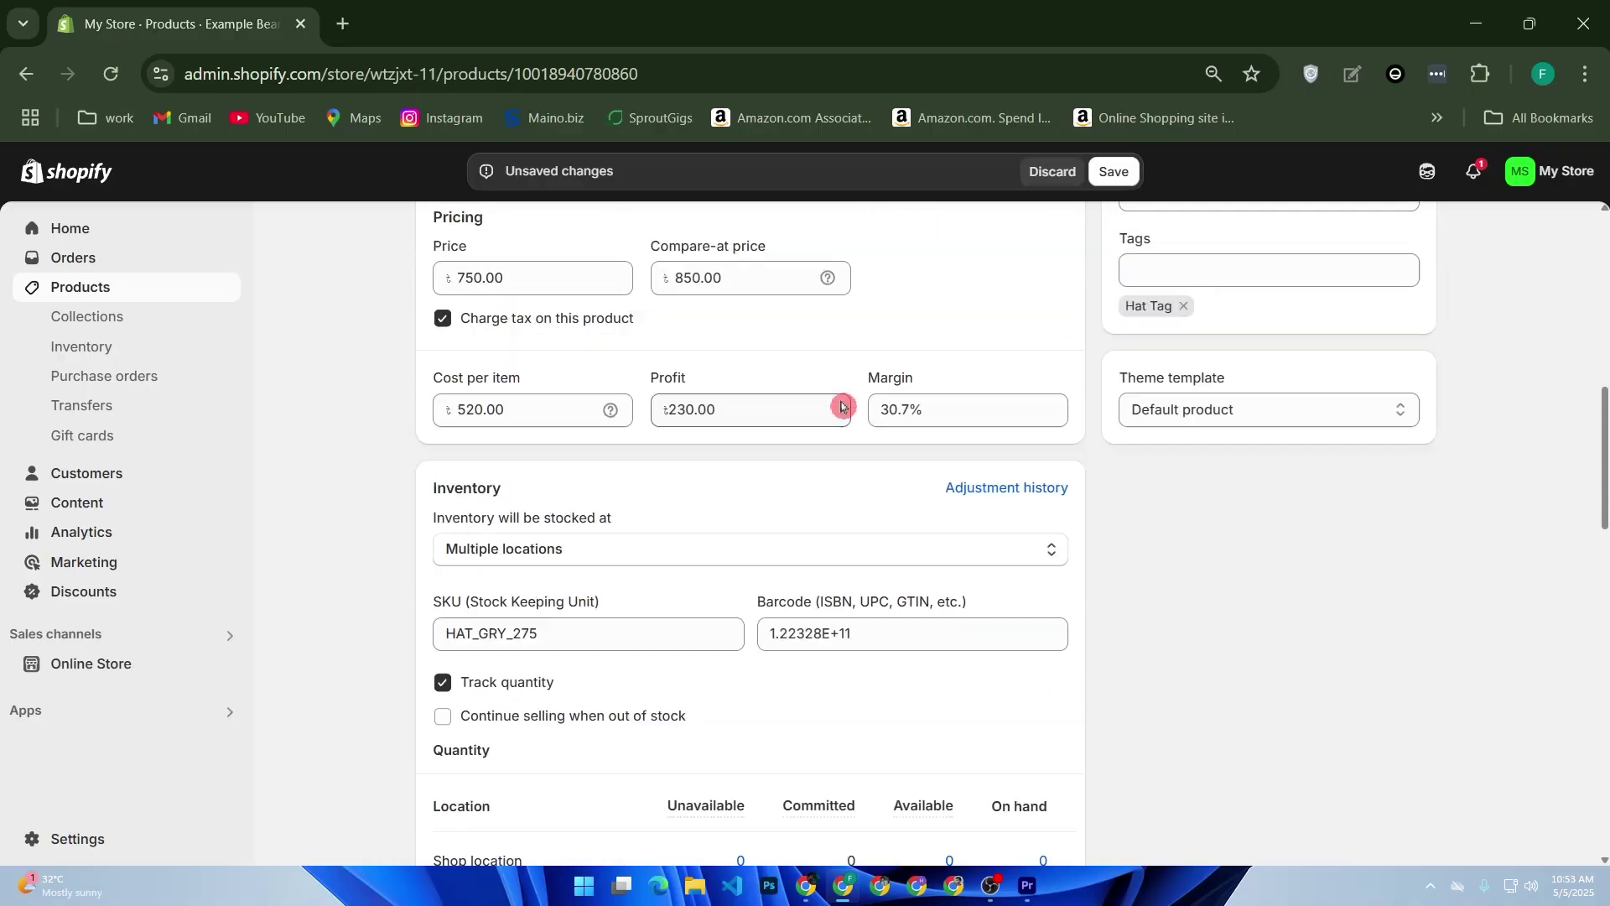
scroll(812, 434, "down", 7)
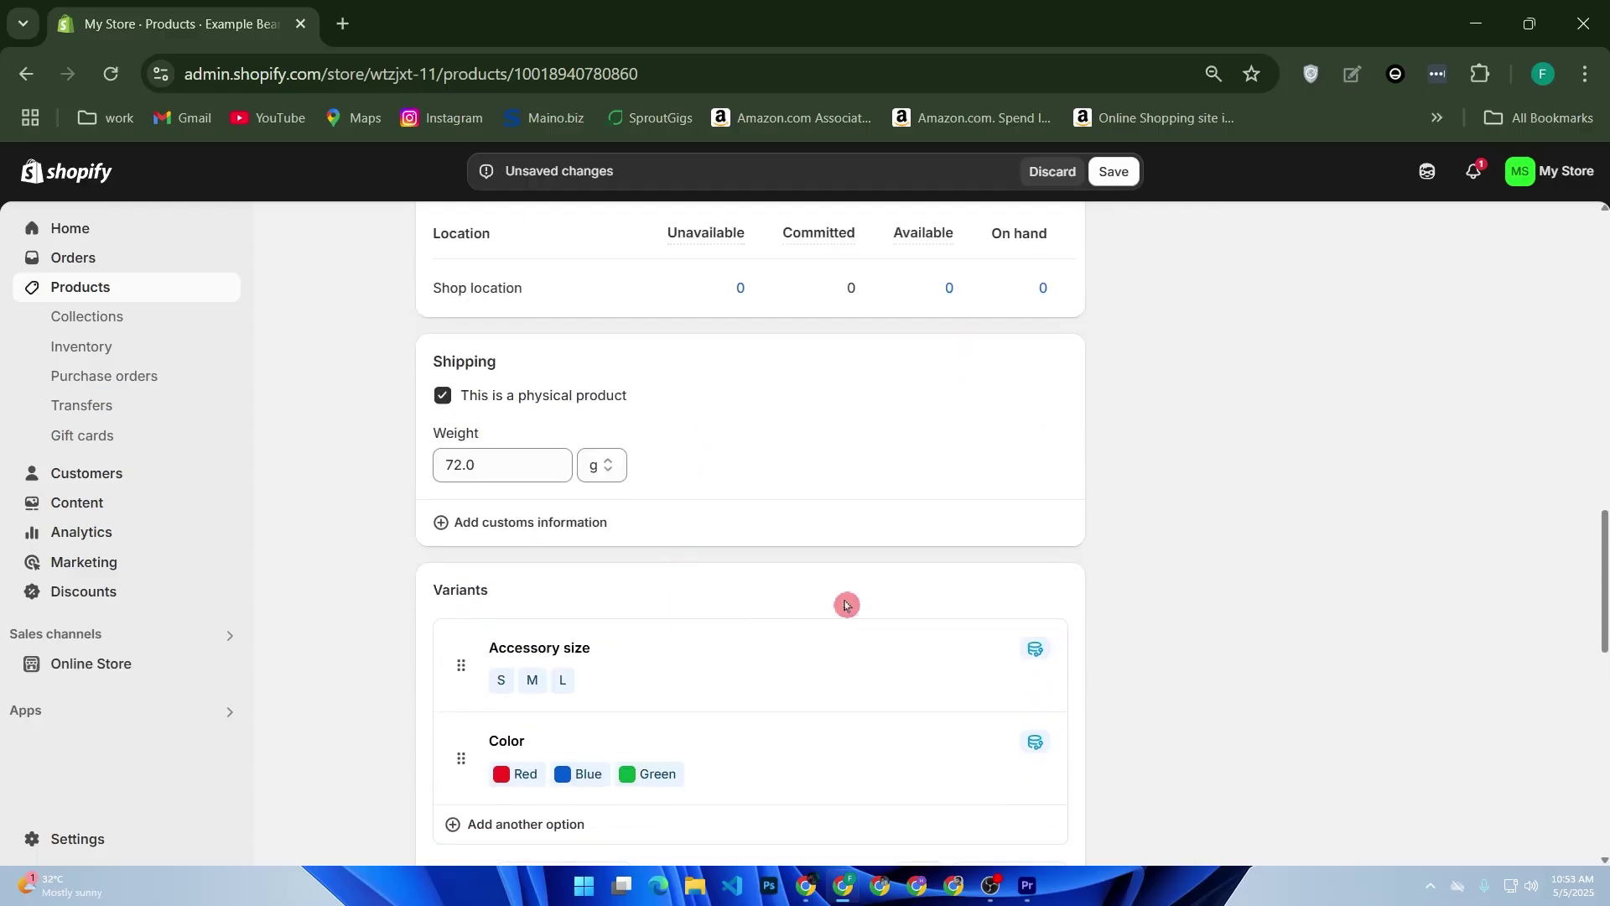
scroll(838, 599, "down", 5)
left_click(395, 717)
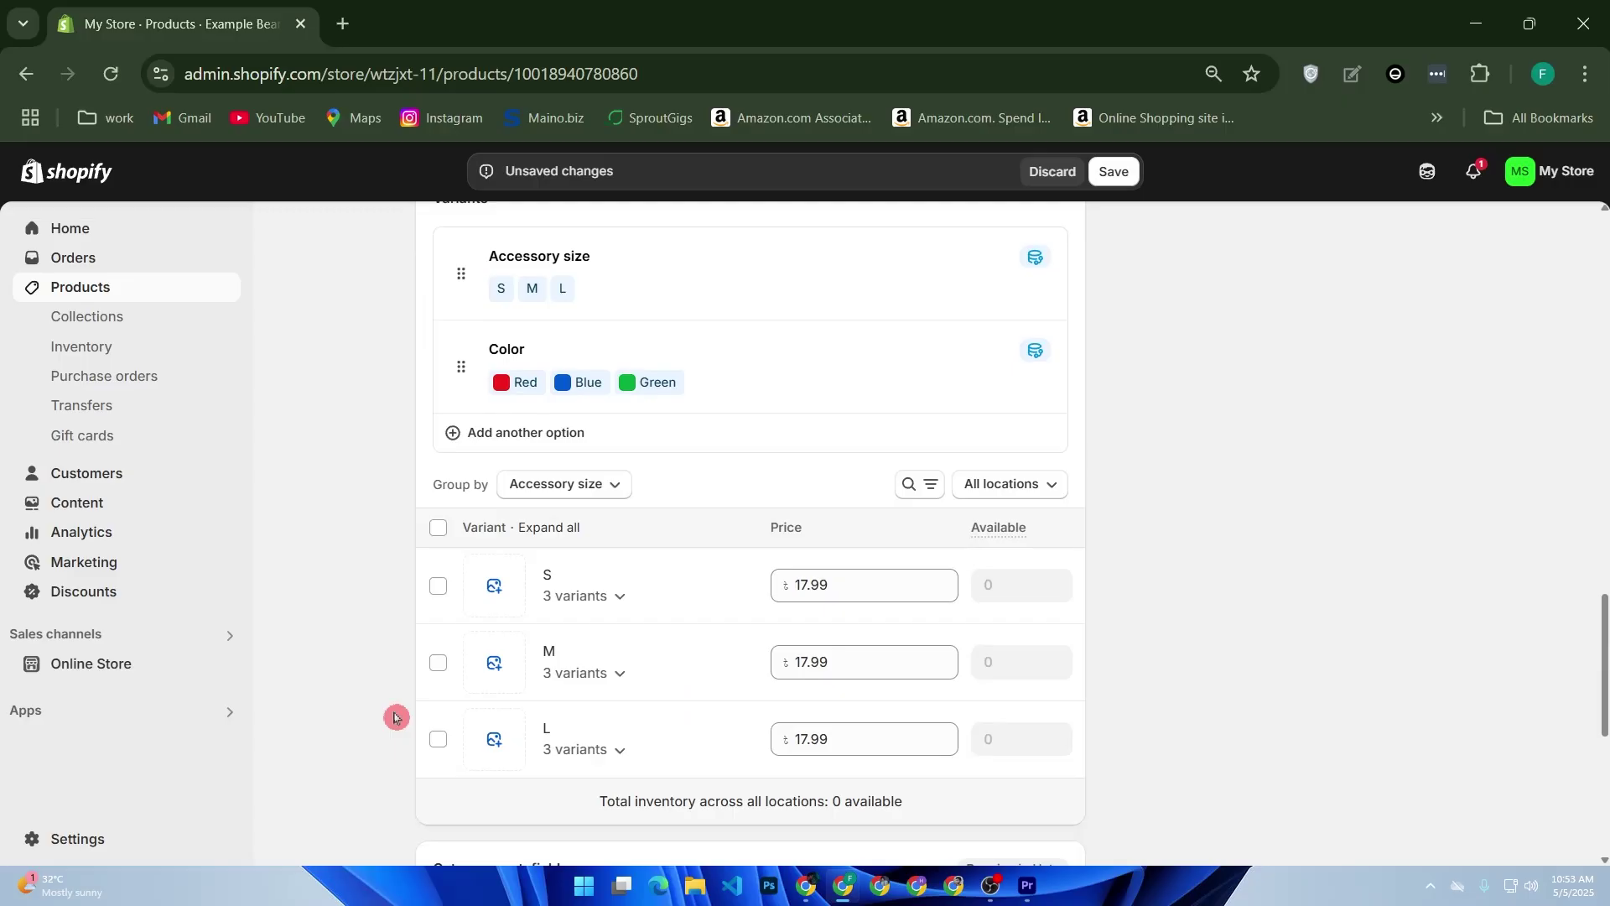
Review the beanie's category metafields and search engine listing, and save the product changes.
scroll(406, 705, "down", 5)
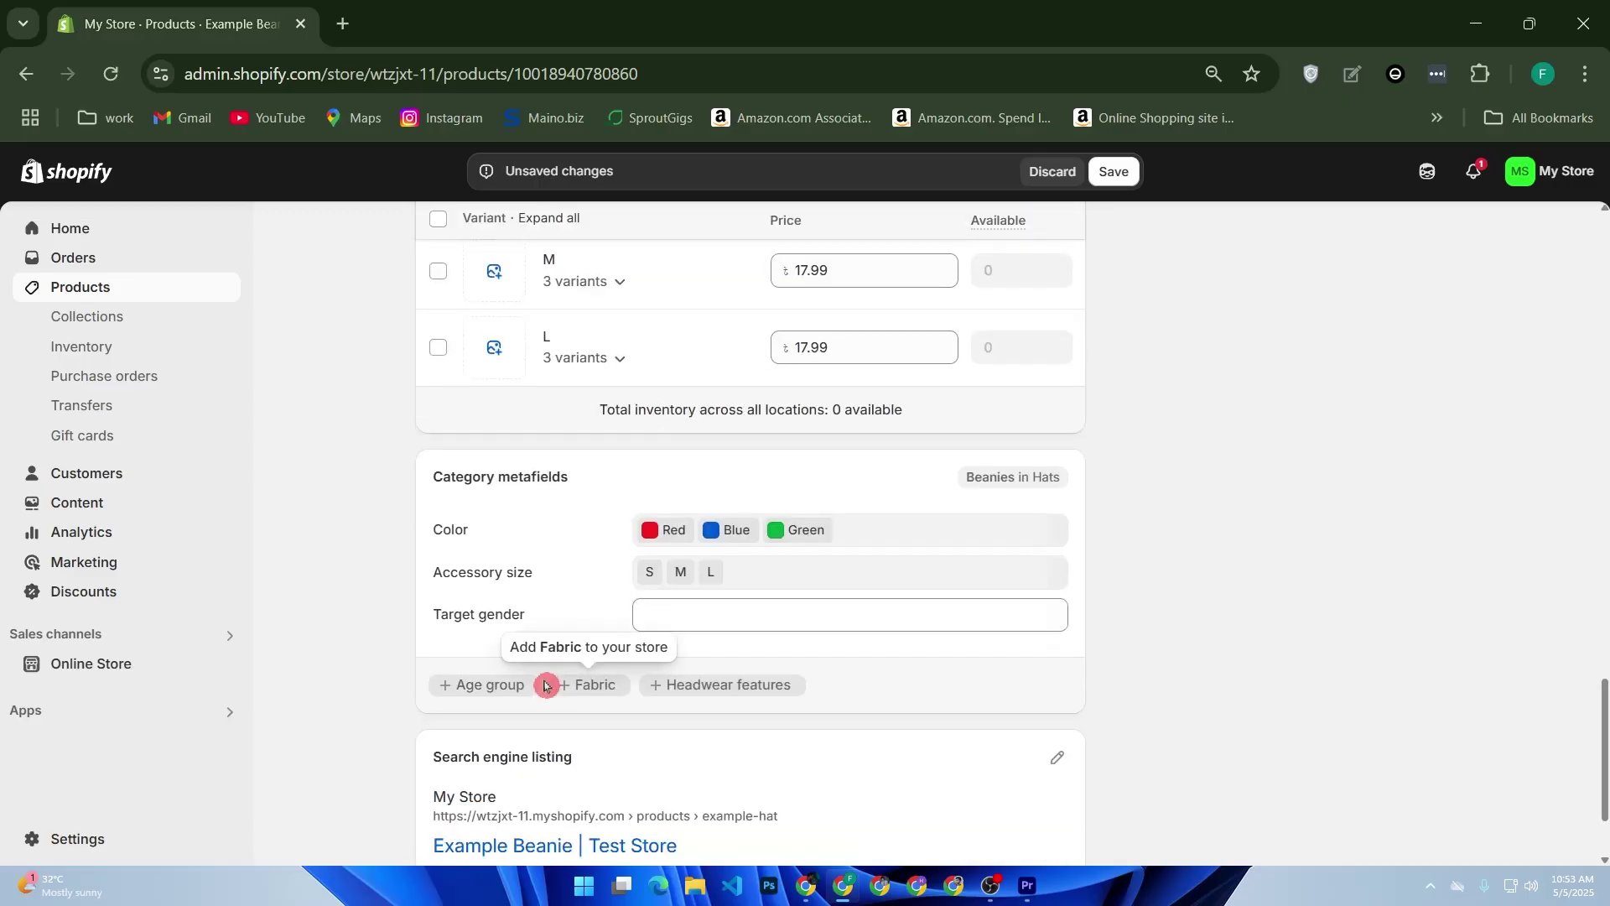
scroll(569, 685, "down", 3)
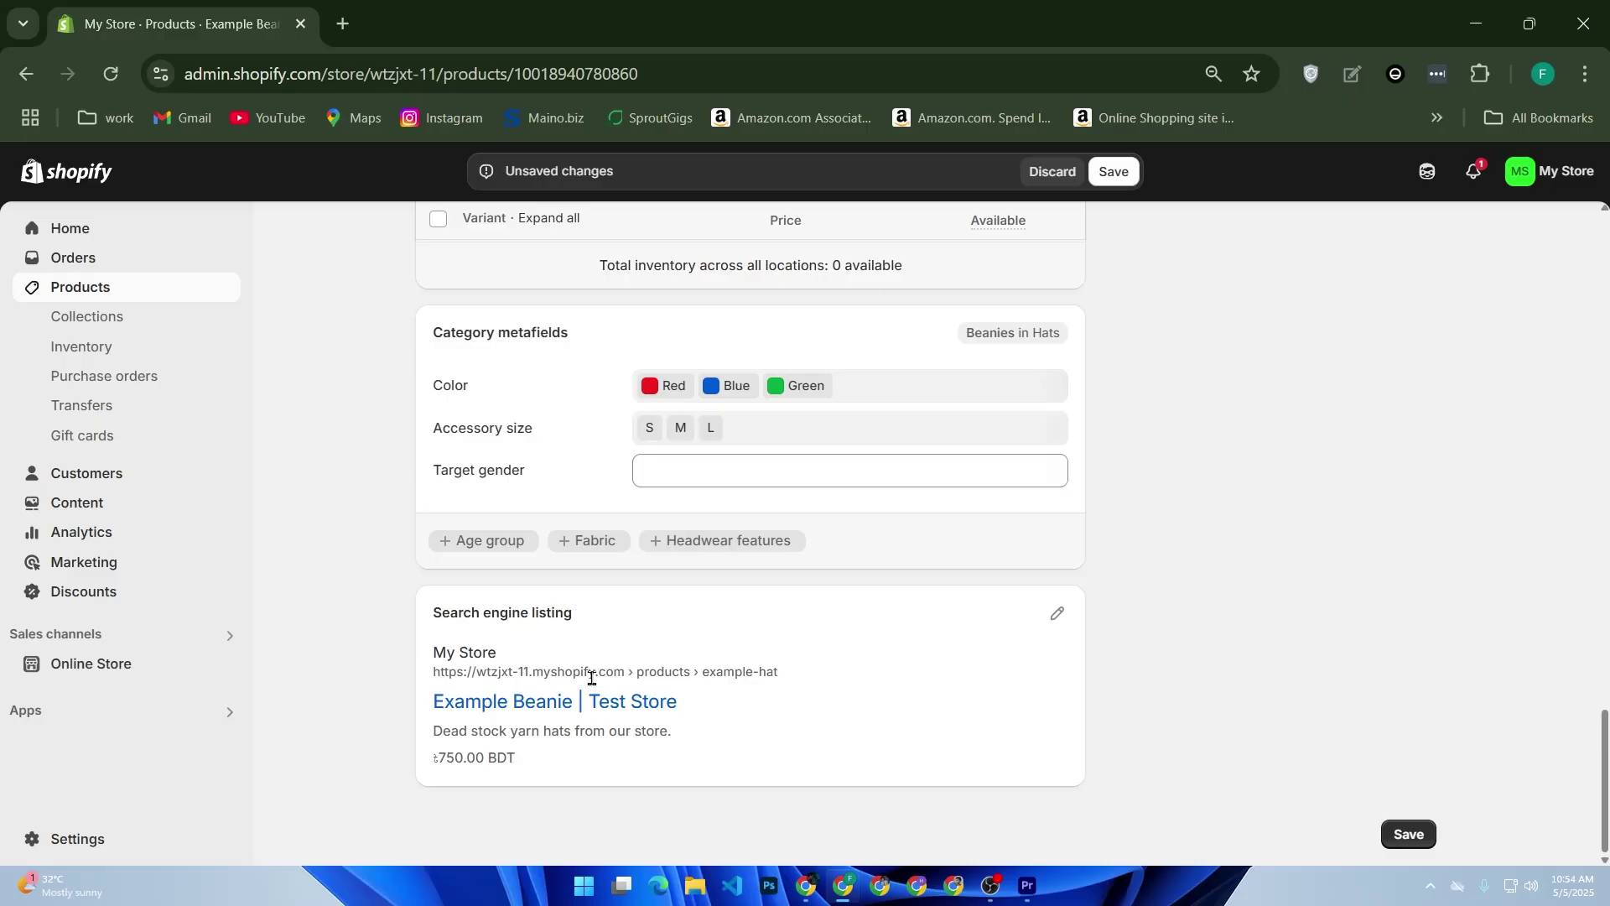
left_click(1132, 178)
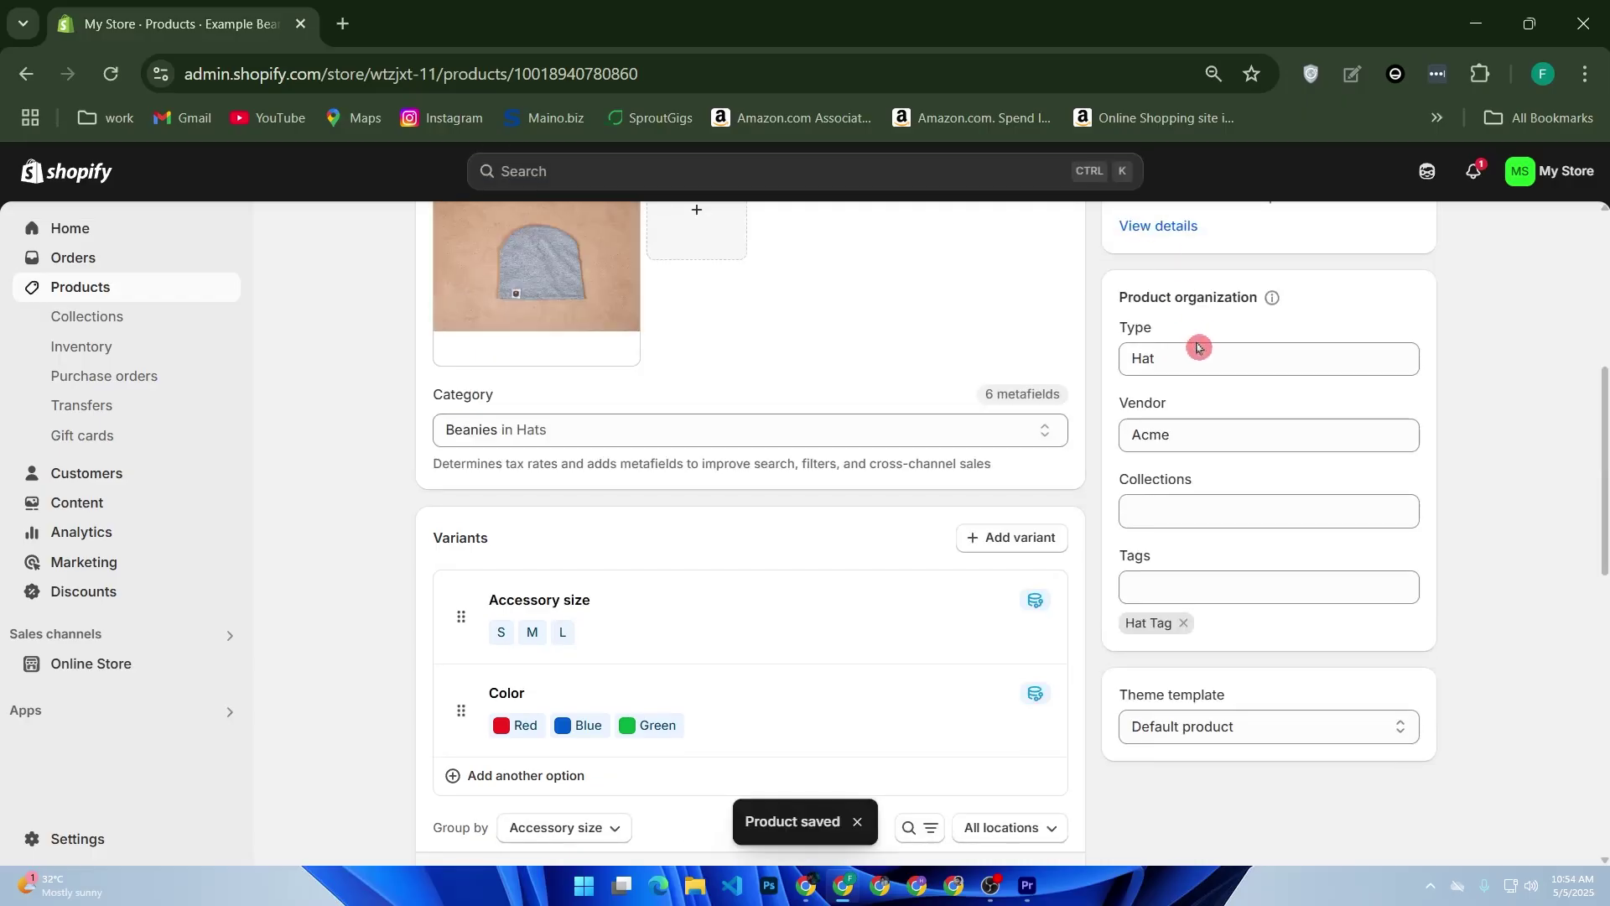
Preview the beanie's storefront page and try the Blue and Green choices of its Color option.
scroll(1197, 346, "up", 6)
left_click(1115, 236)
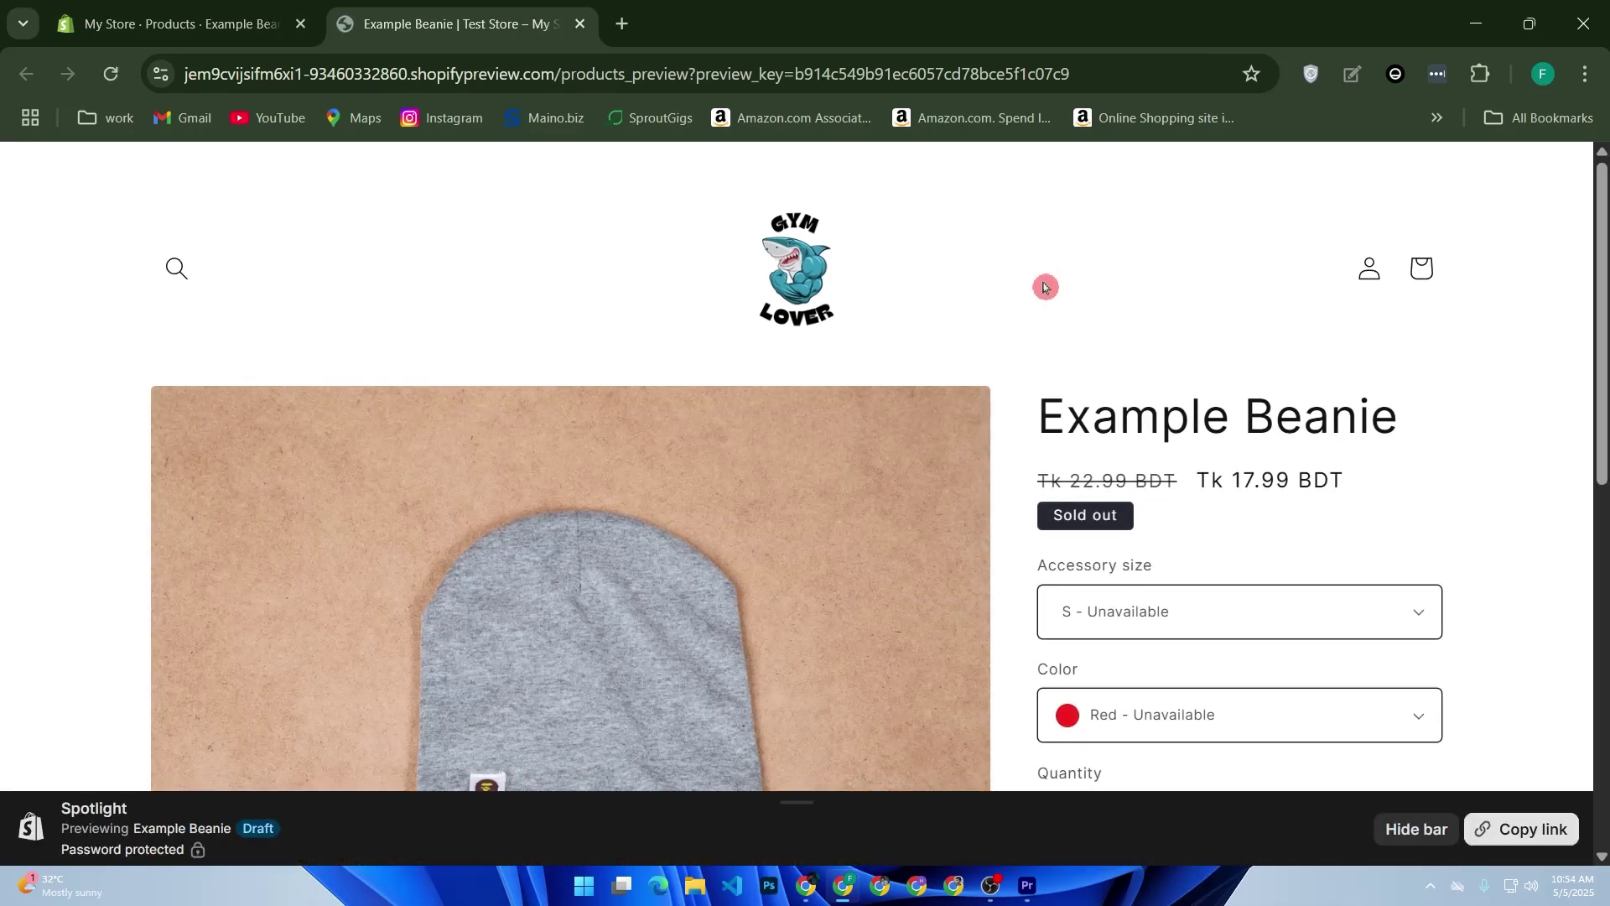
scroll(1056, 386, "down", 5)
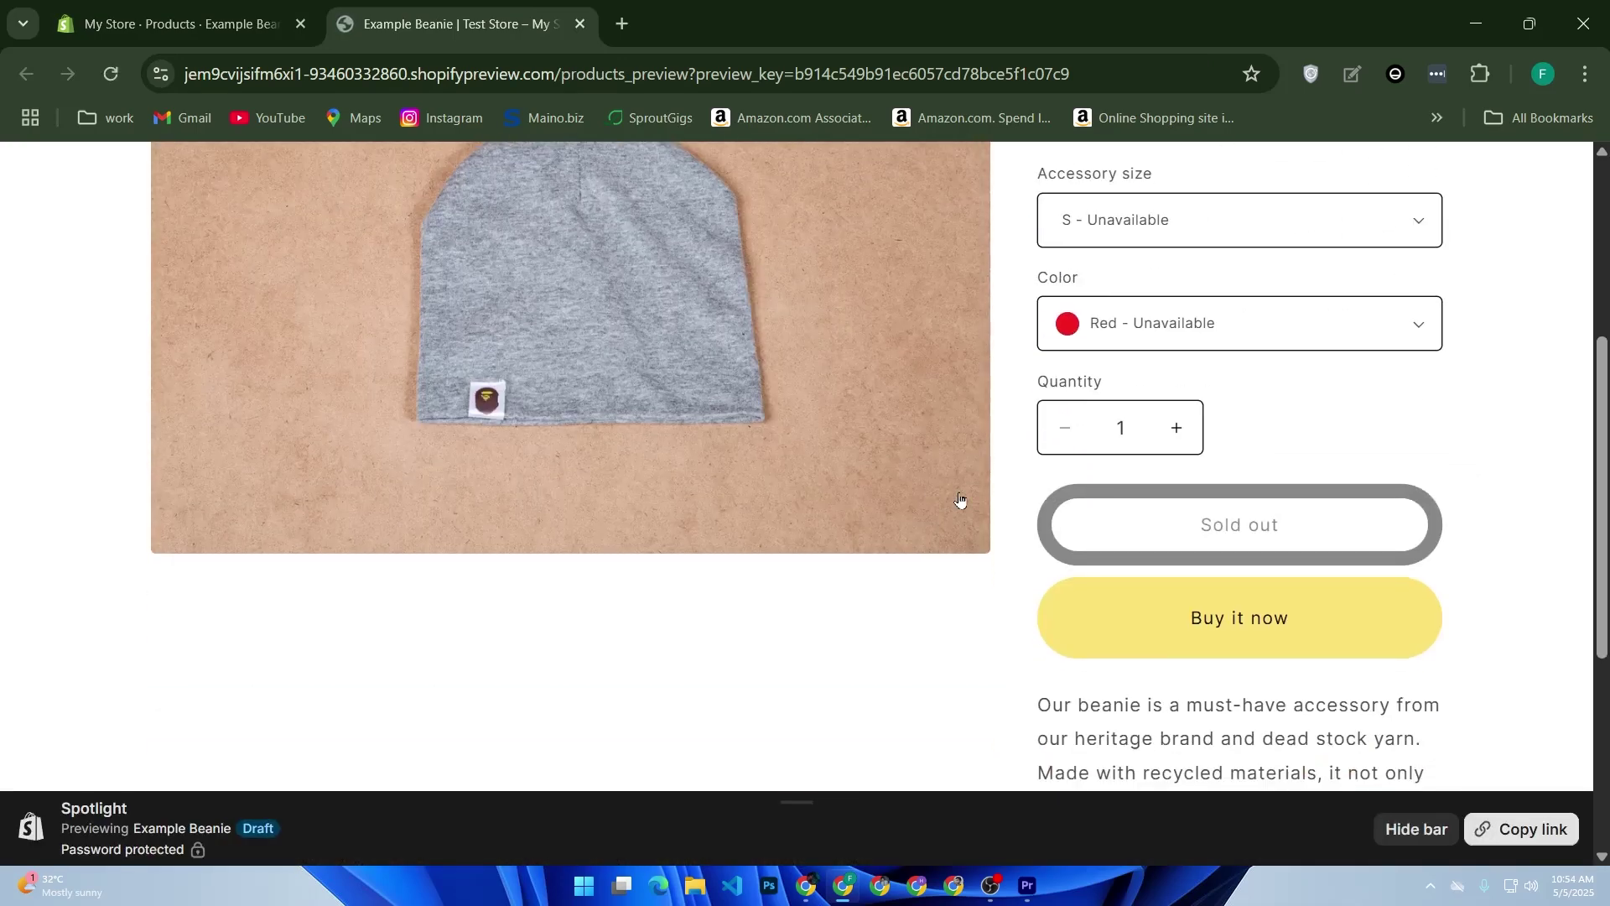
left_click(1208, 342)
left_click(1200, 389)
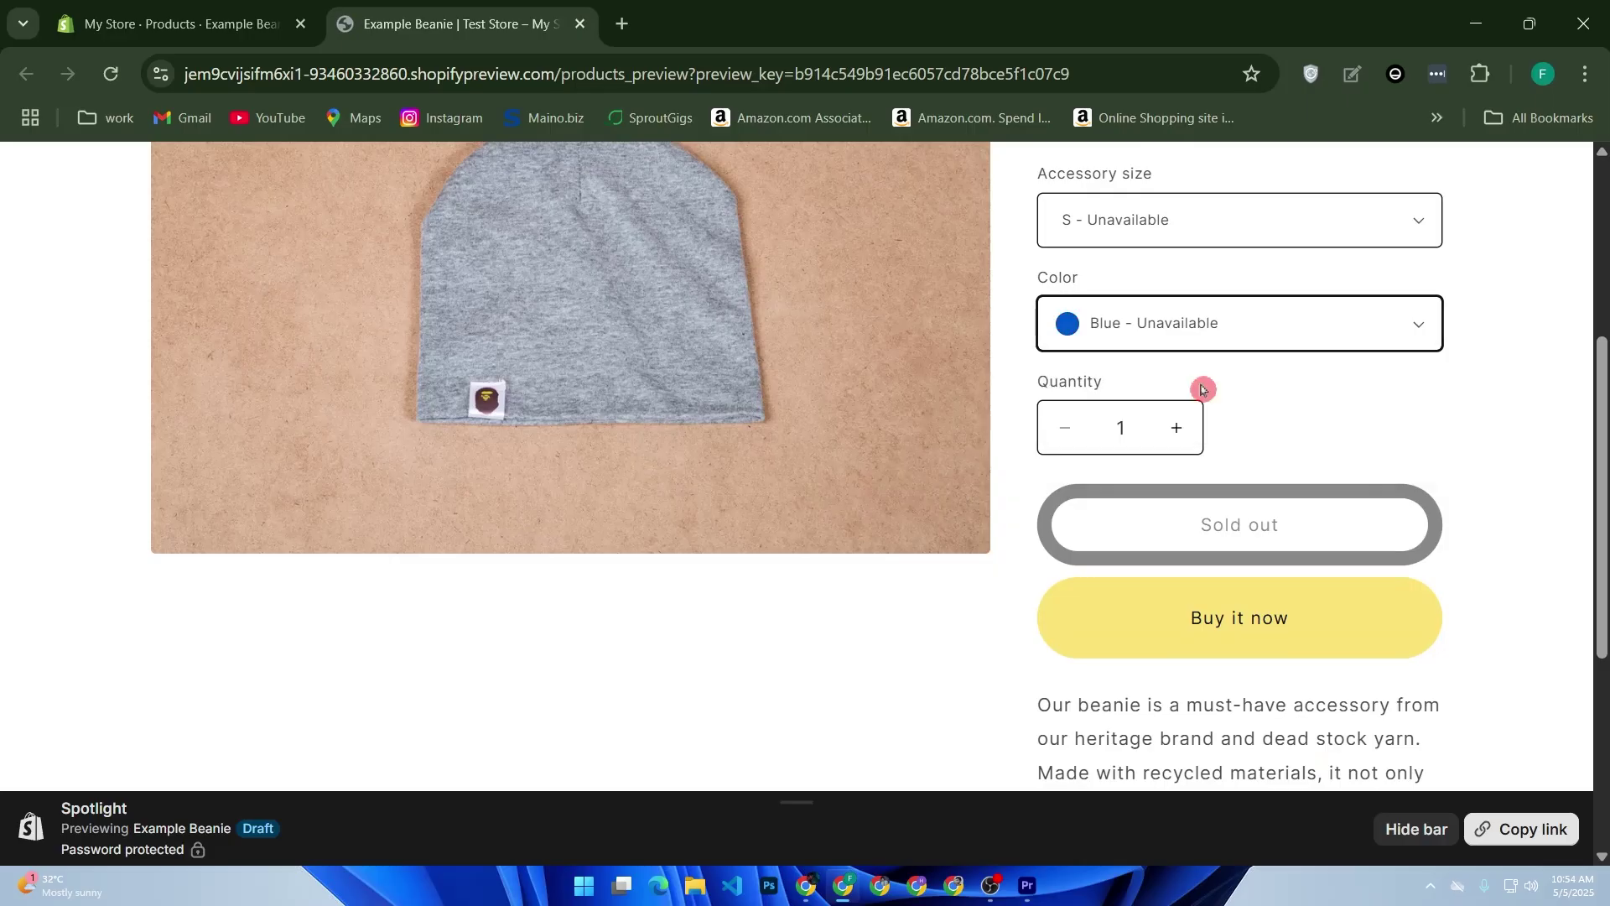
left_click(1211, 344)
left_click(1210, 422)
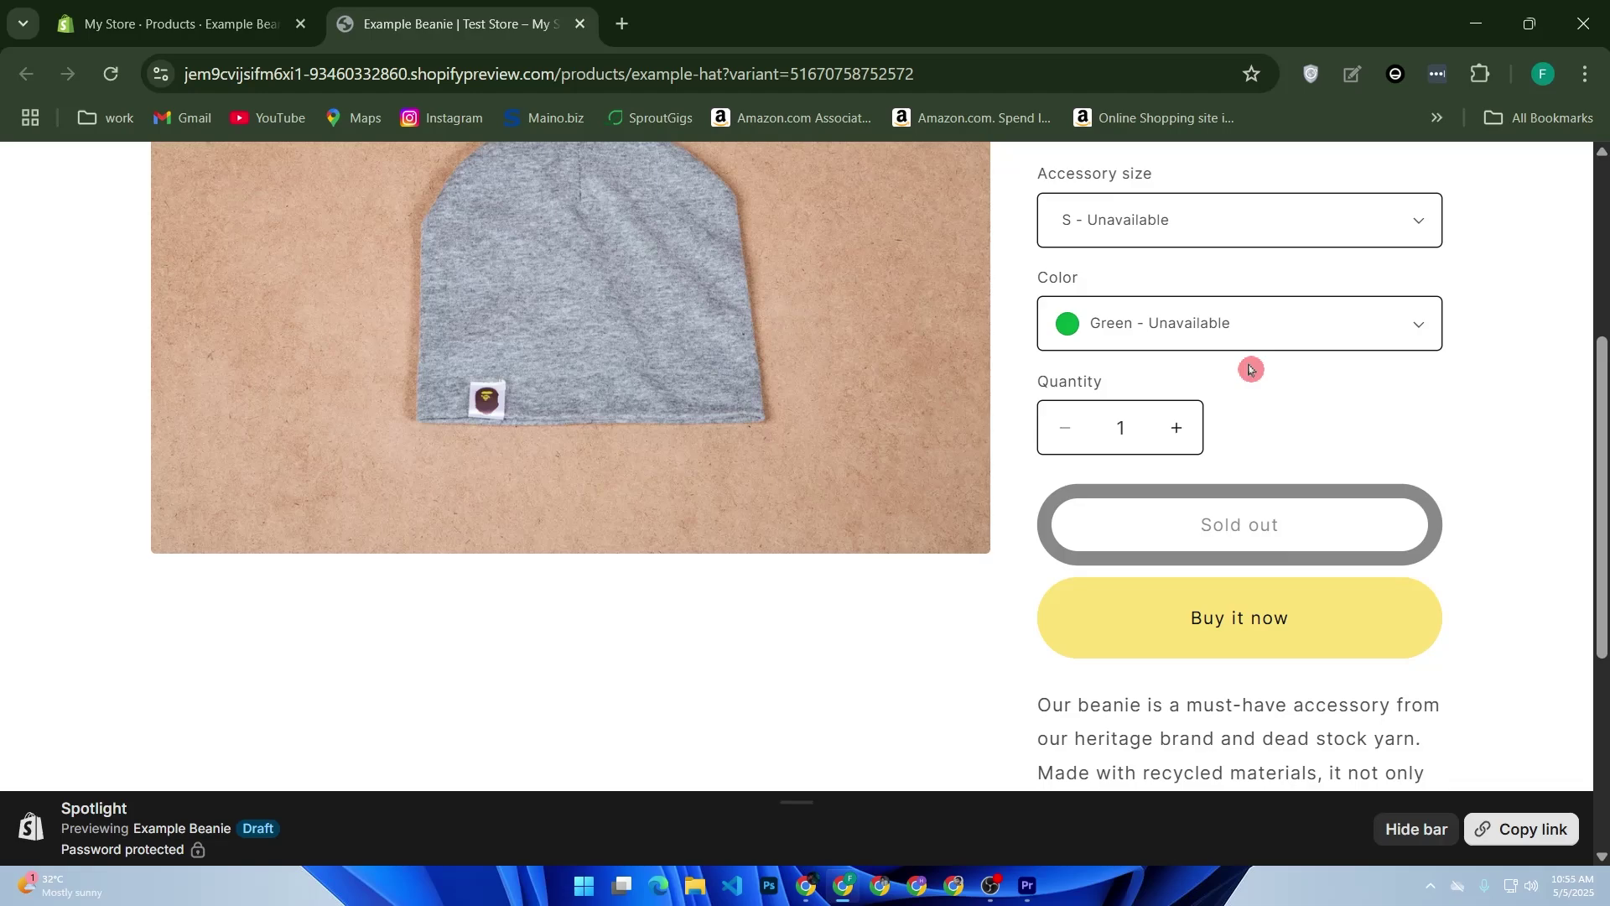
scroll(1250, 369, "up", 3)
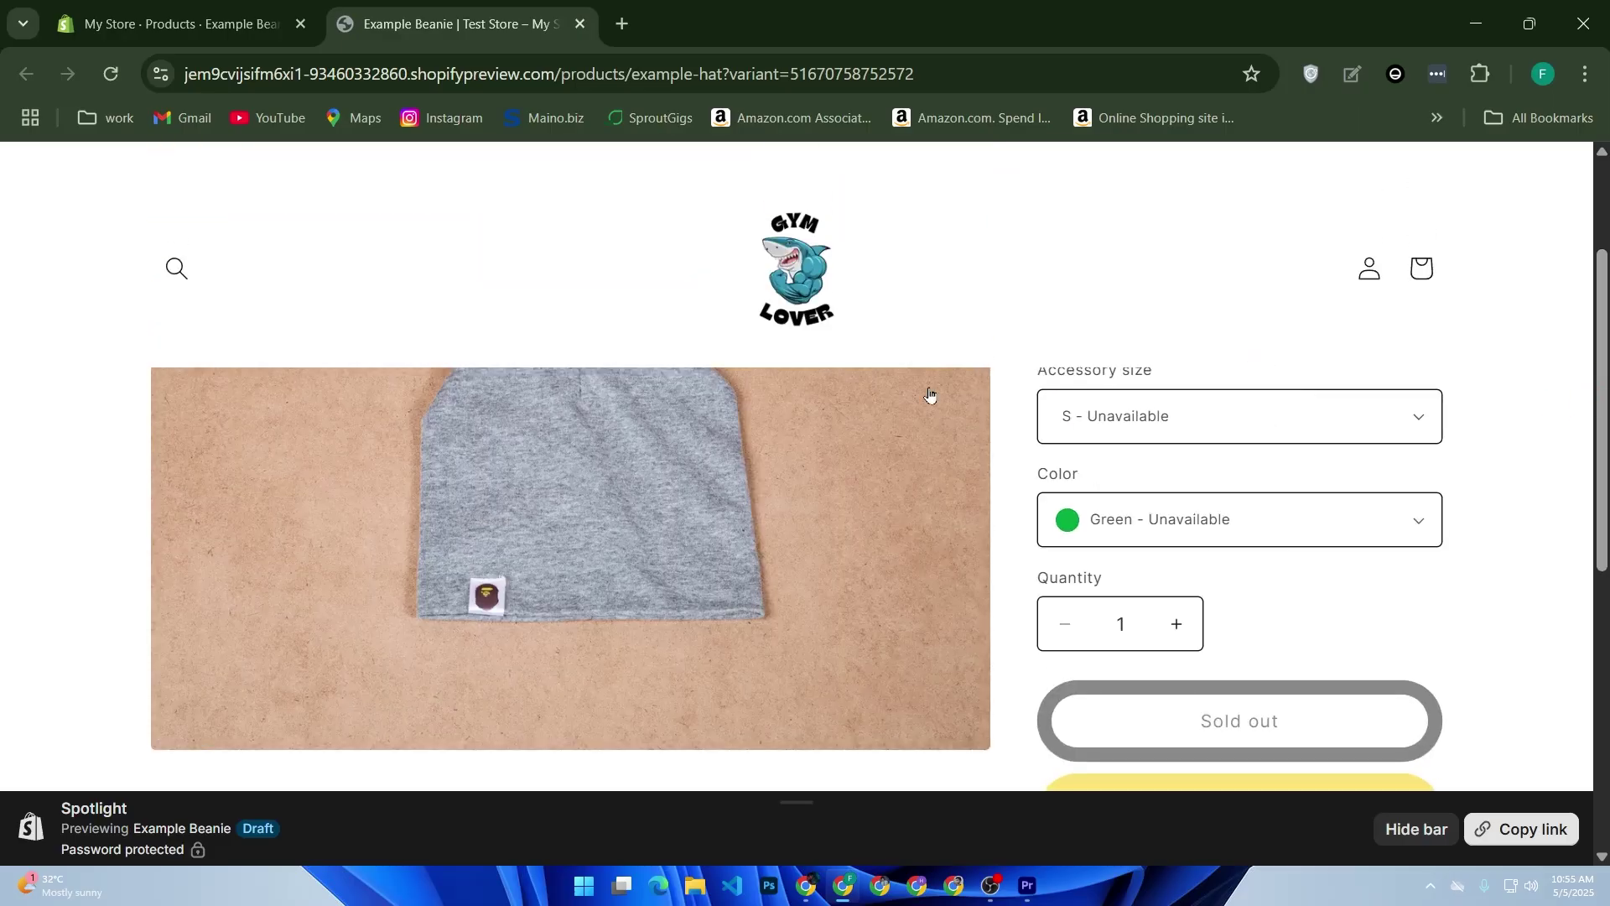
scroll(927, 394, "up", 3)
Return to the store admin and open the Shopify App Store by way of the app and sales channel settings.
key("ctrl+Tab")
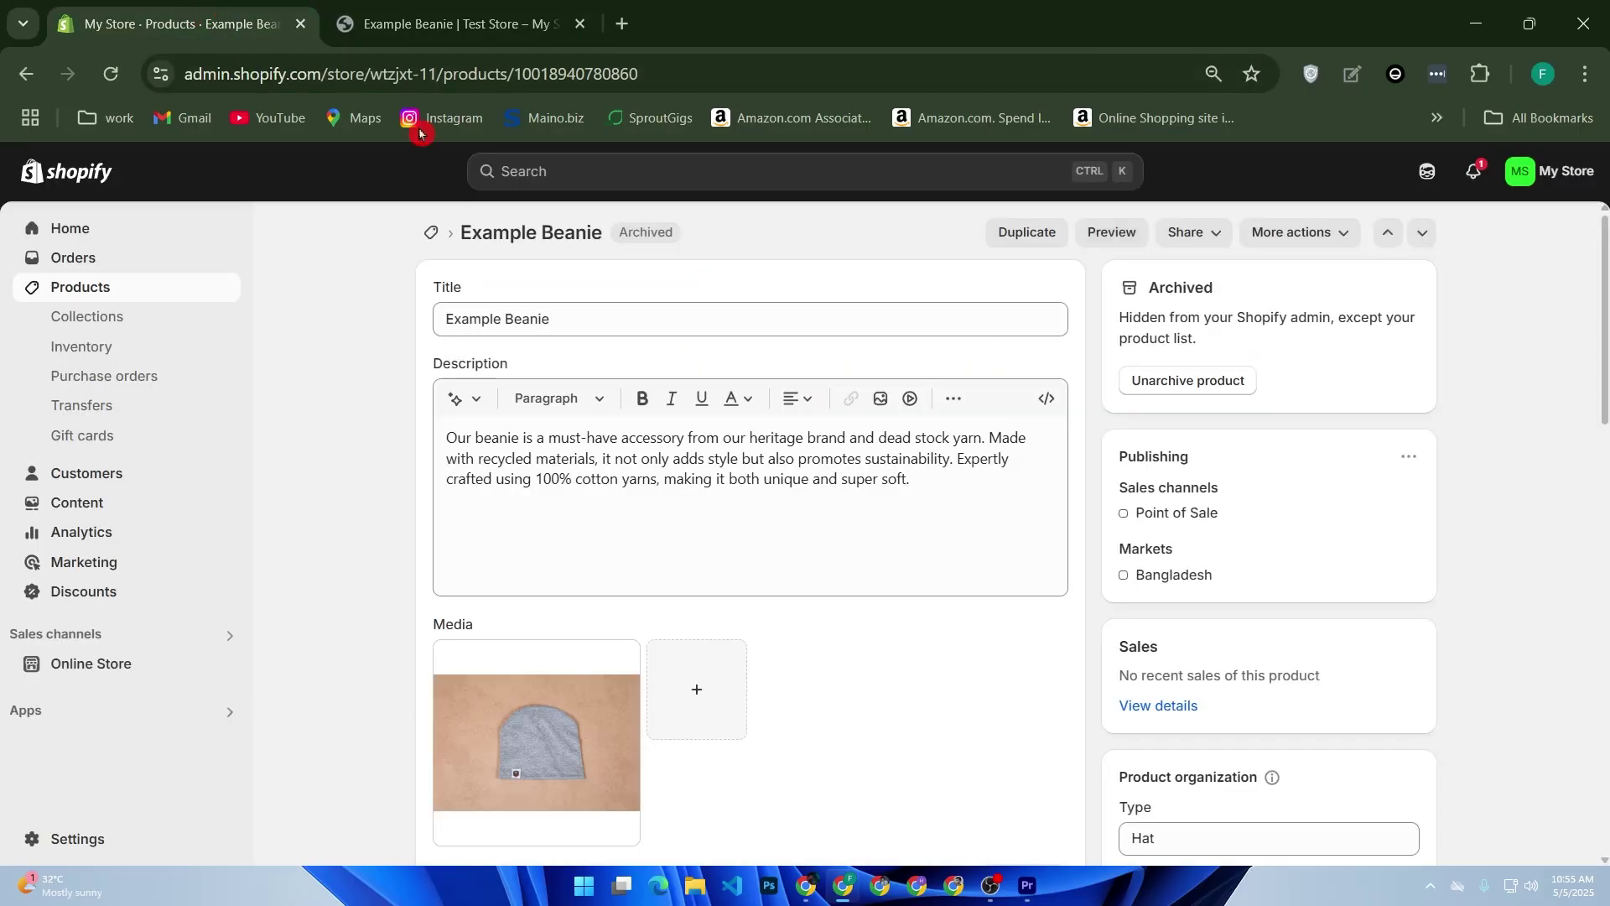
left_click(65, 712)
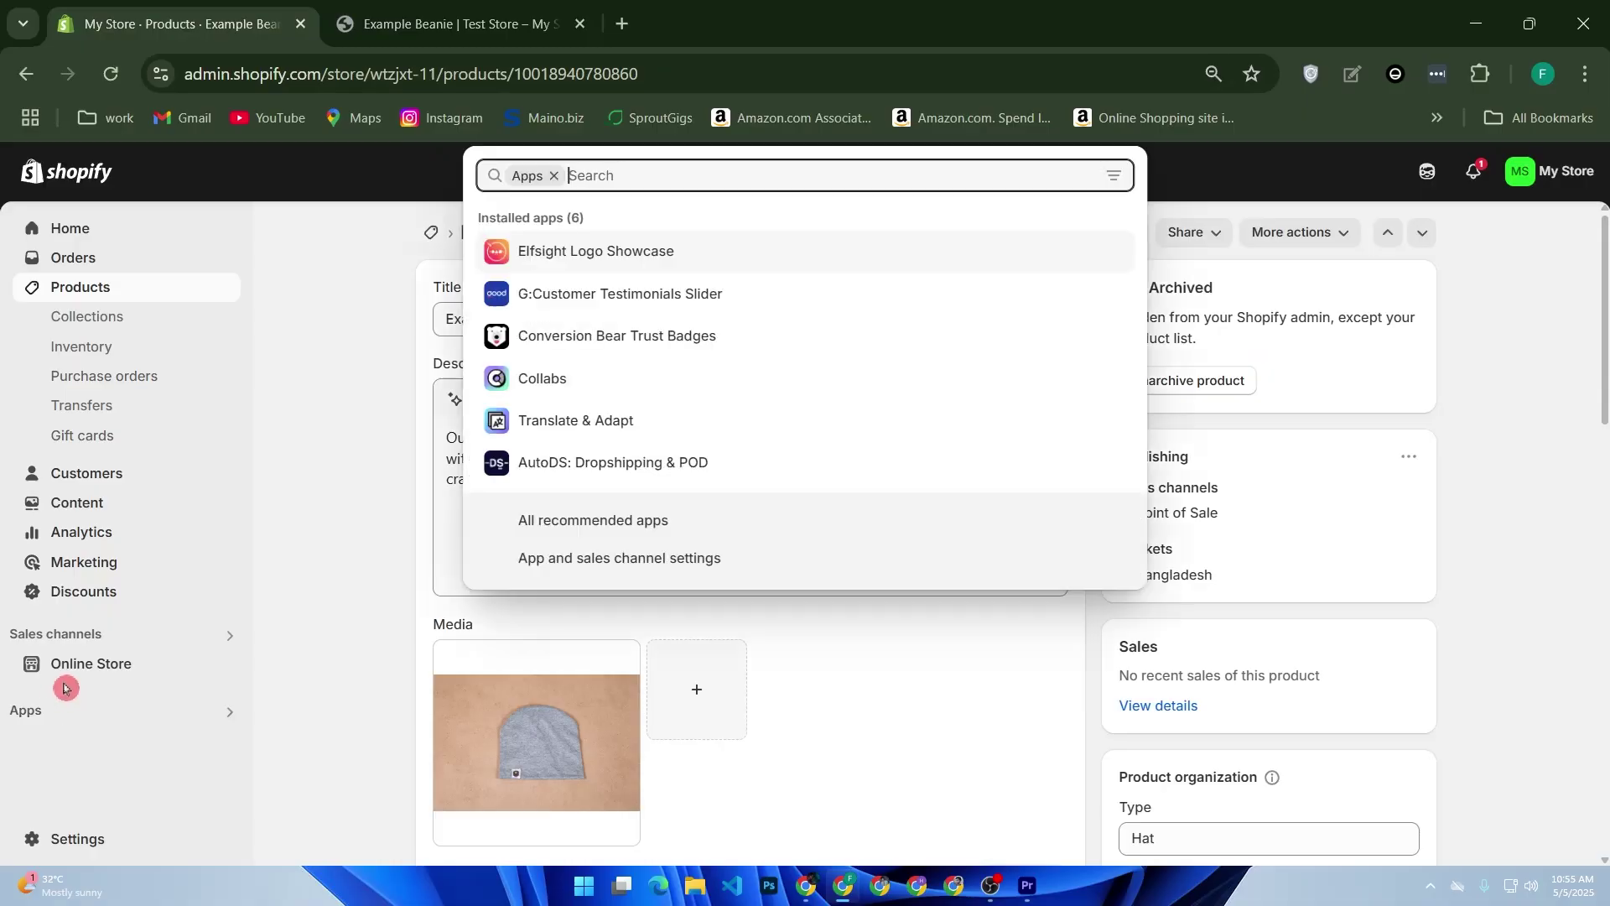
left_click(574, 569)
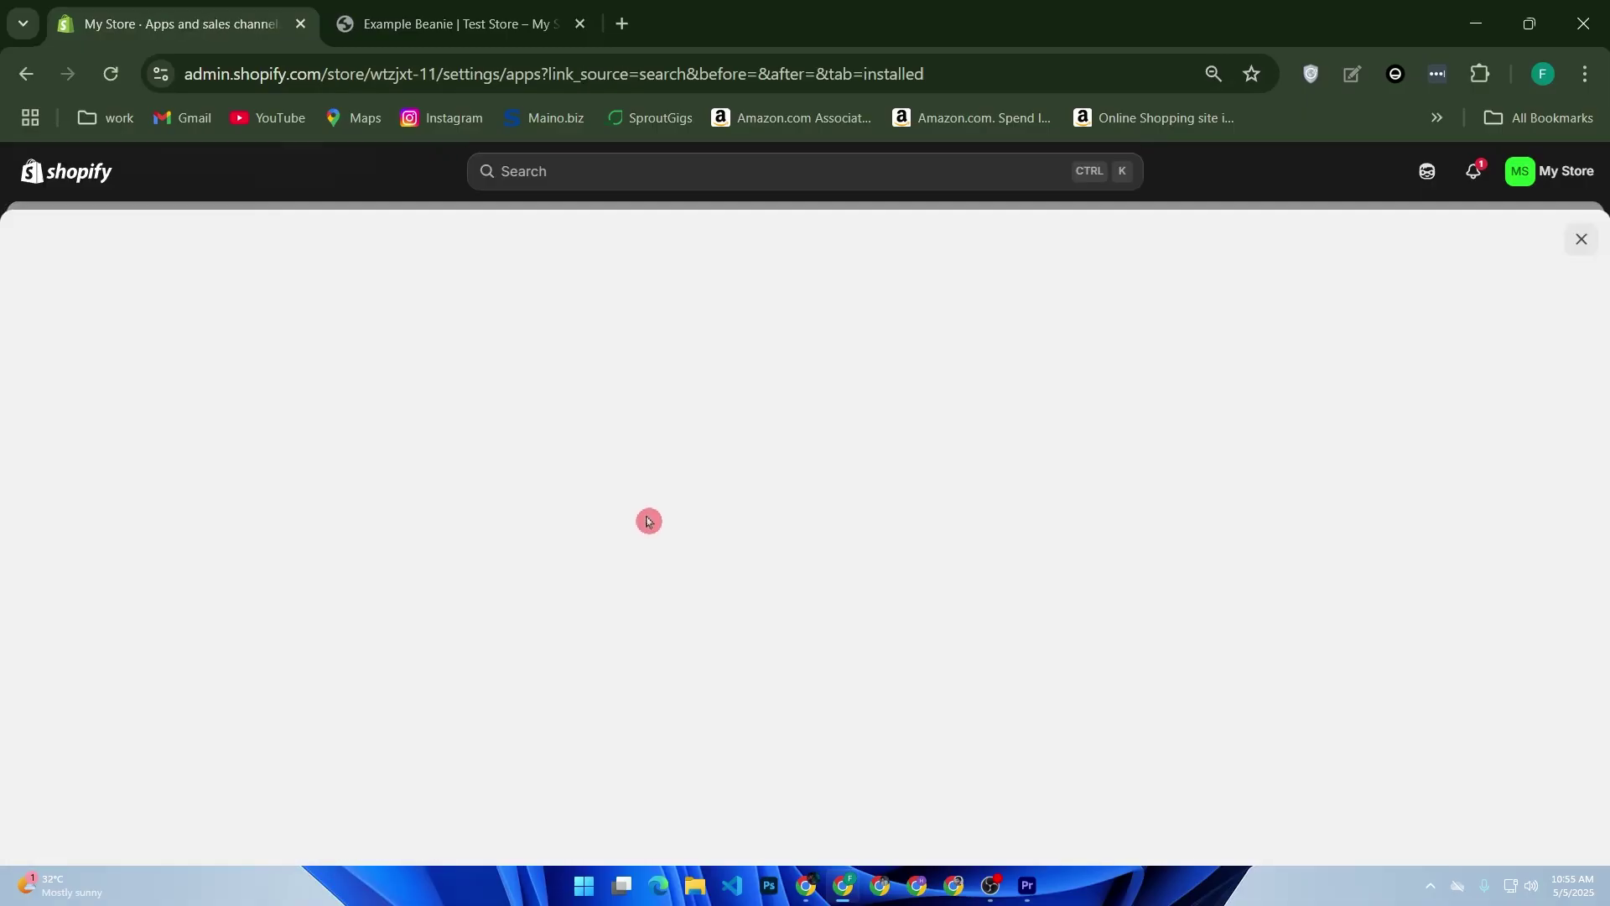
left_click(1312, 274)
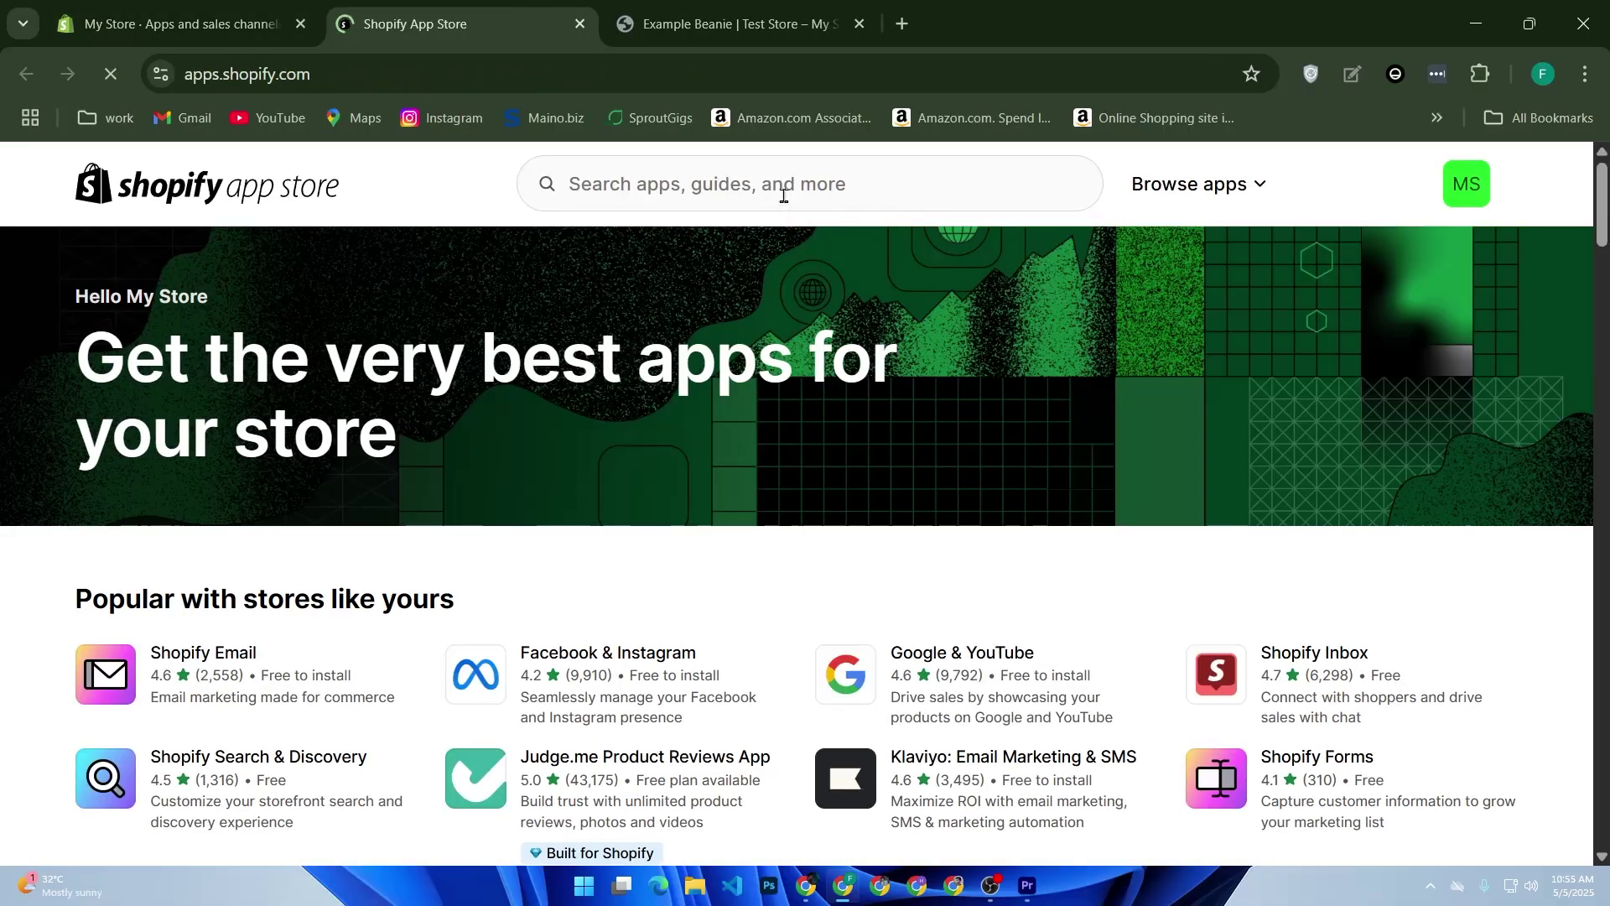
Search the app store for "variant swatch king" and open the Color Swatch King: Variants listing.
left_click(784, 188)
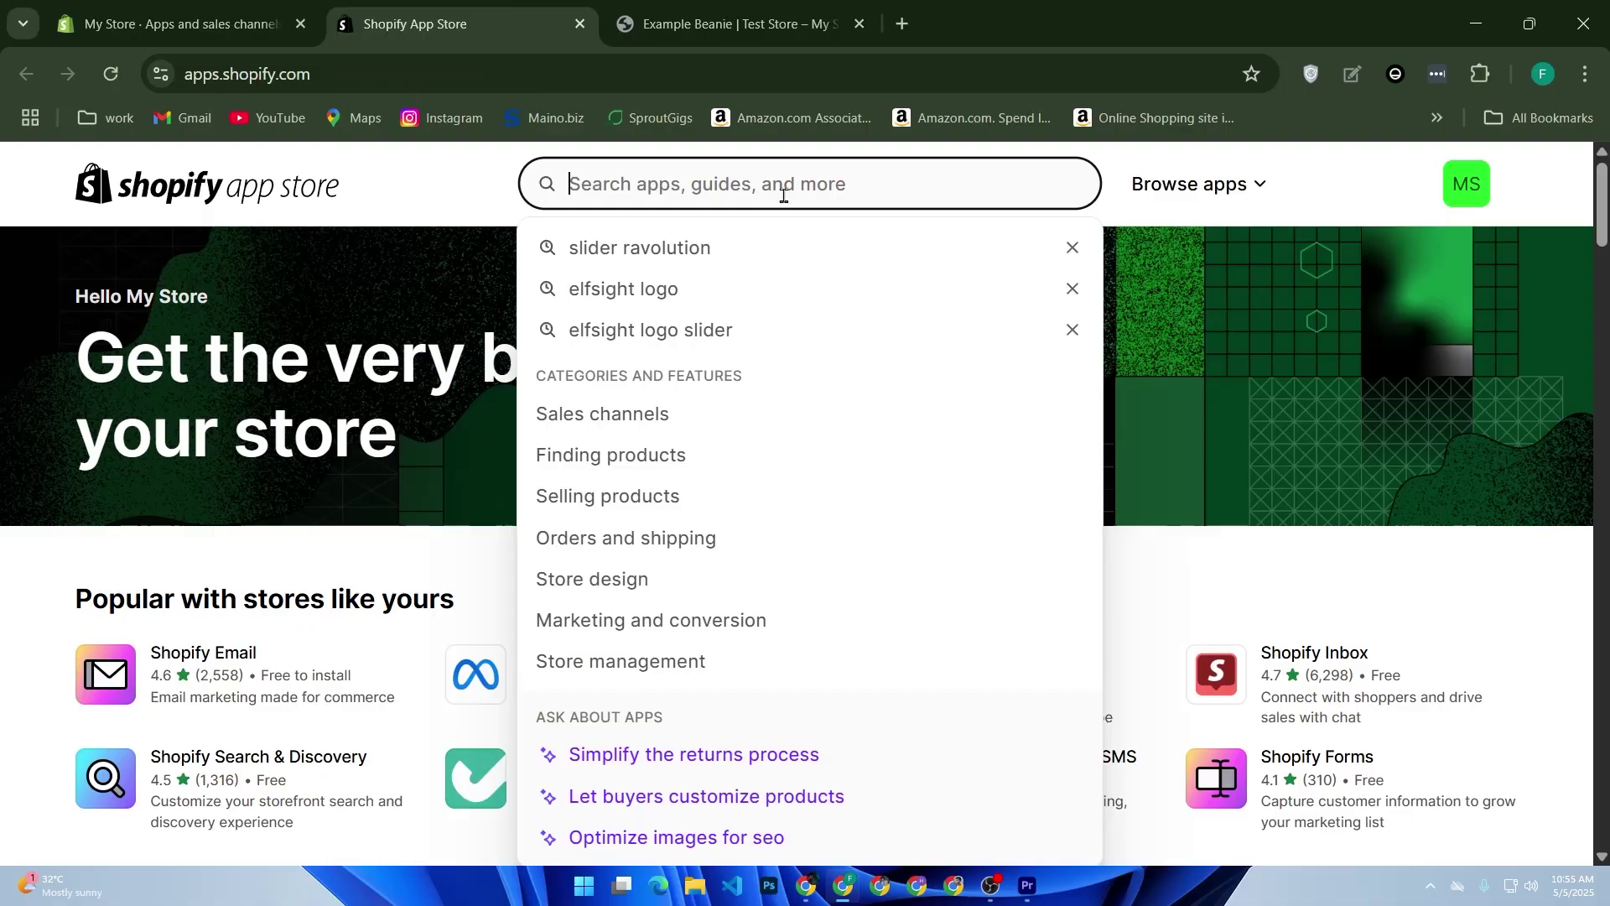
type("vari")
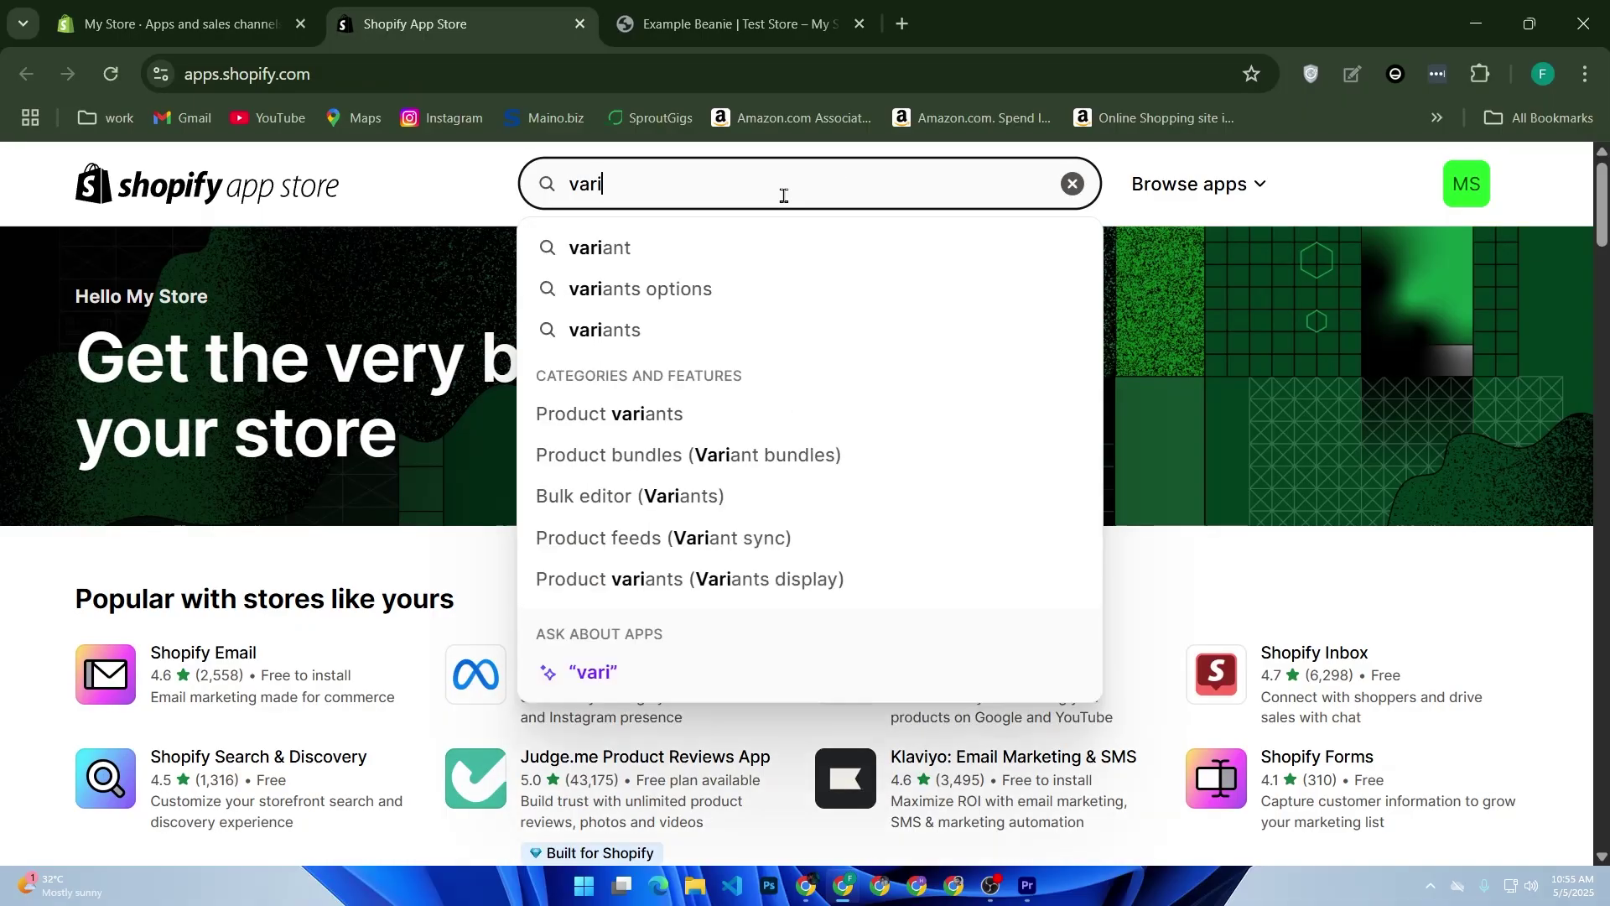
type("ant")
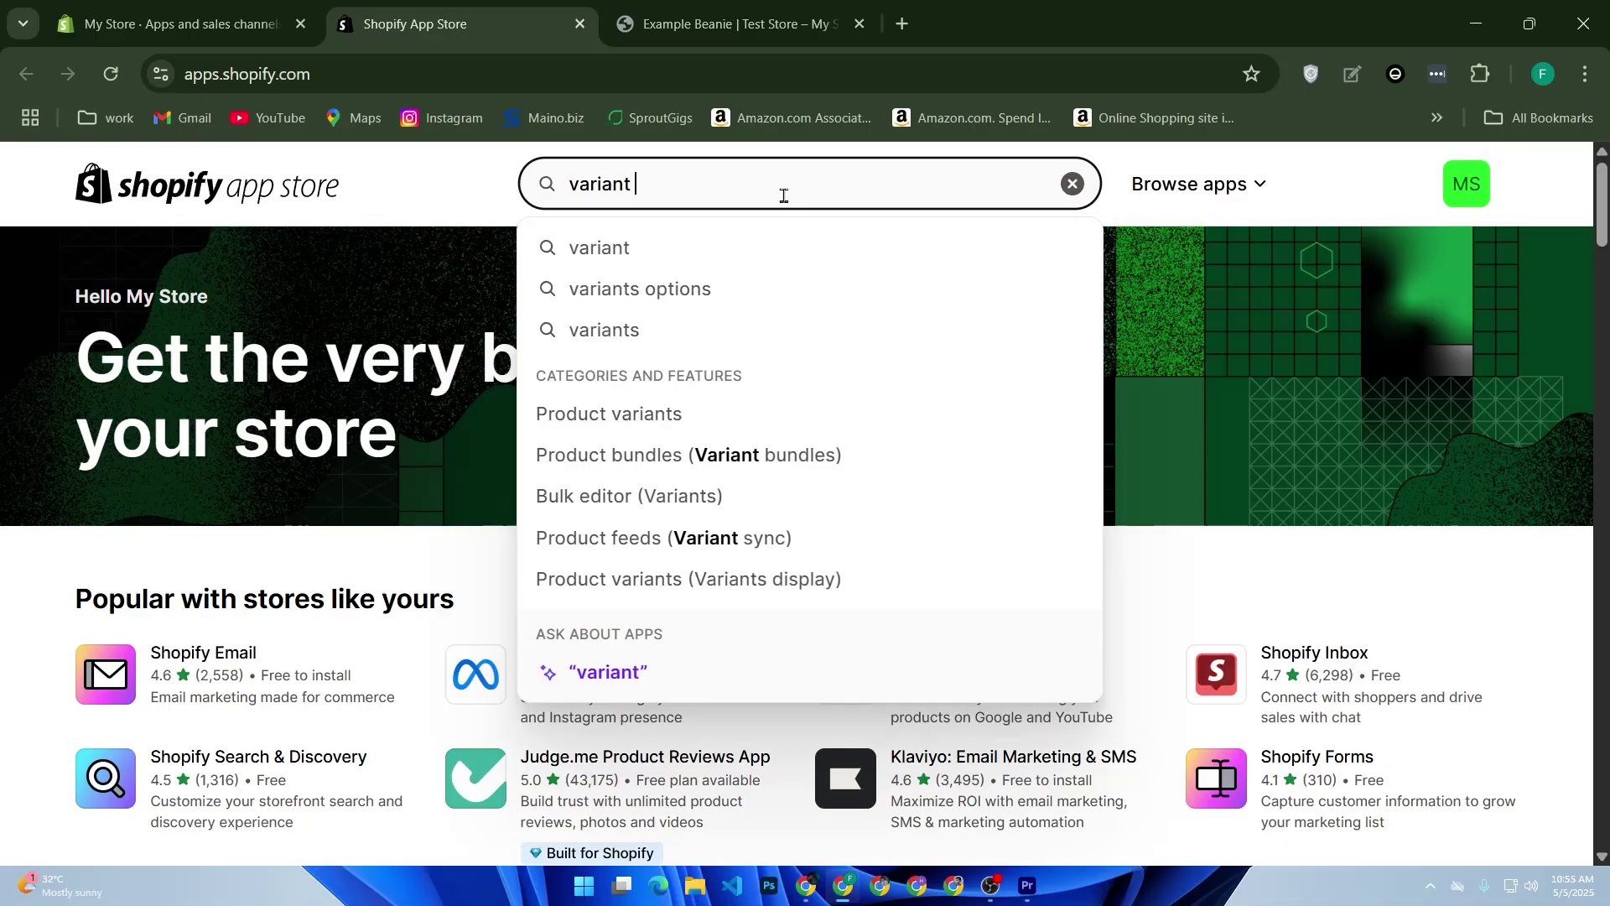
type(" sw")
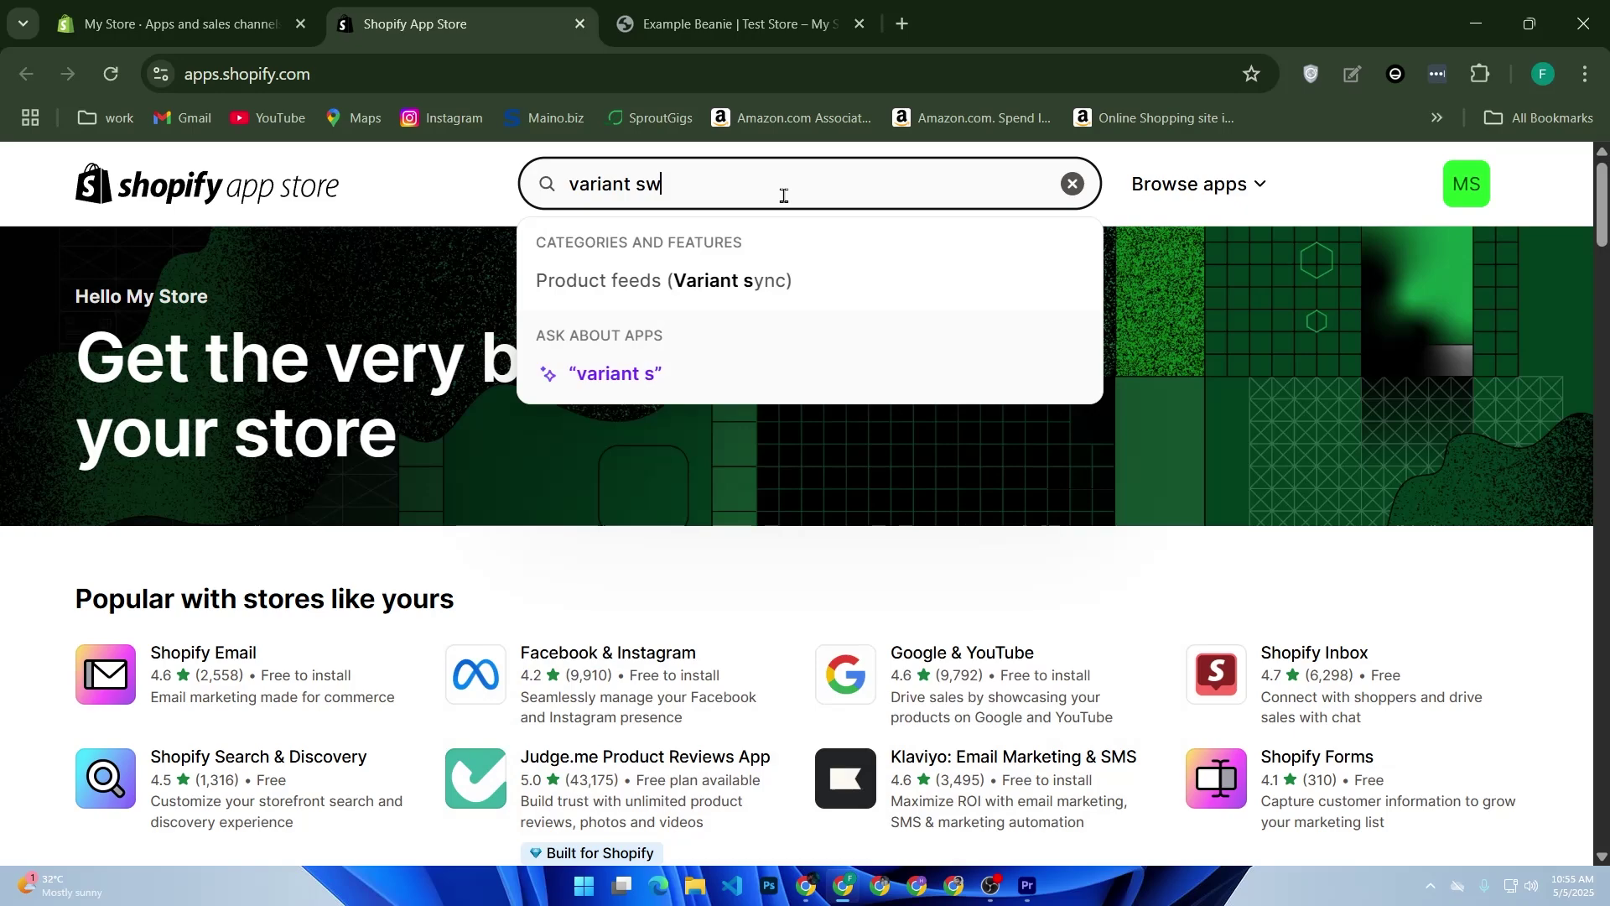
type("atch")
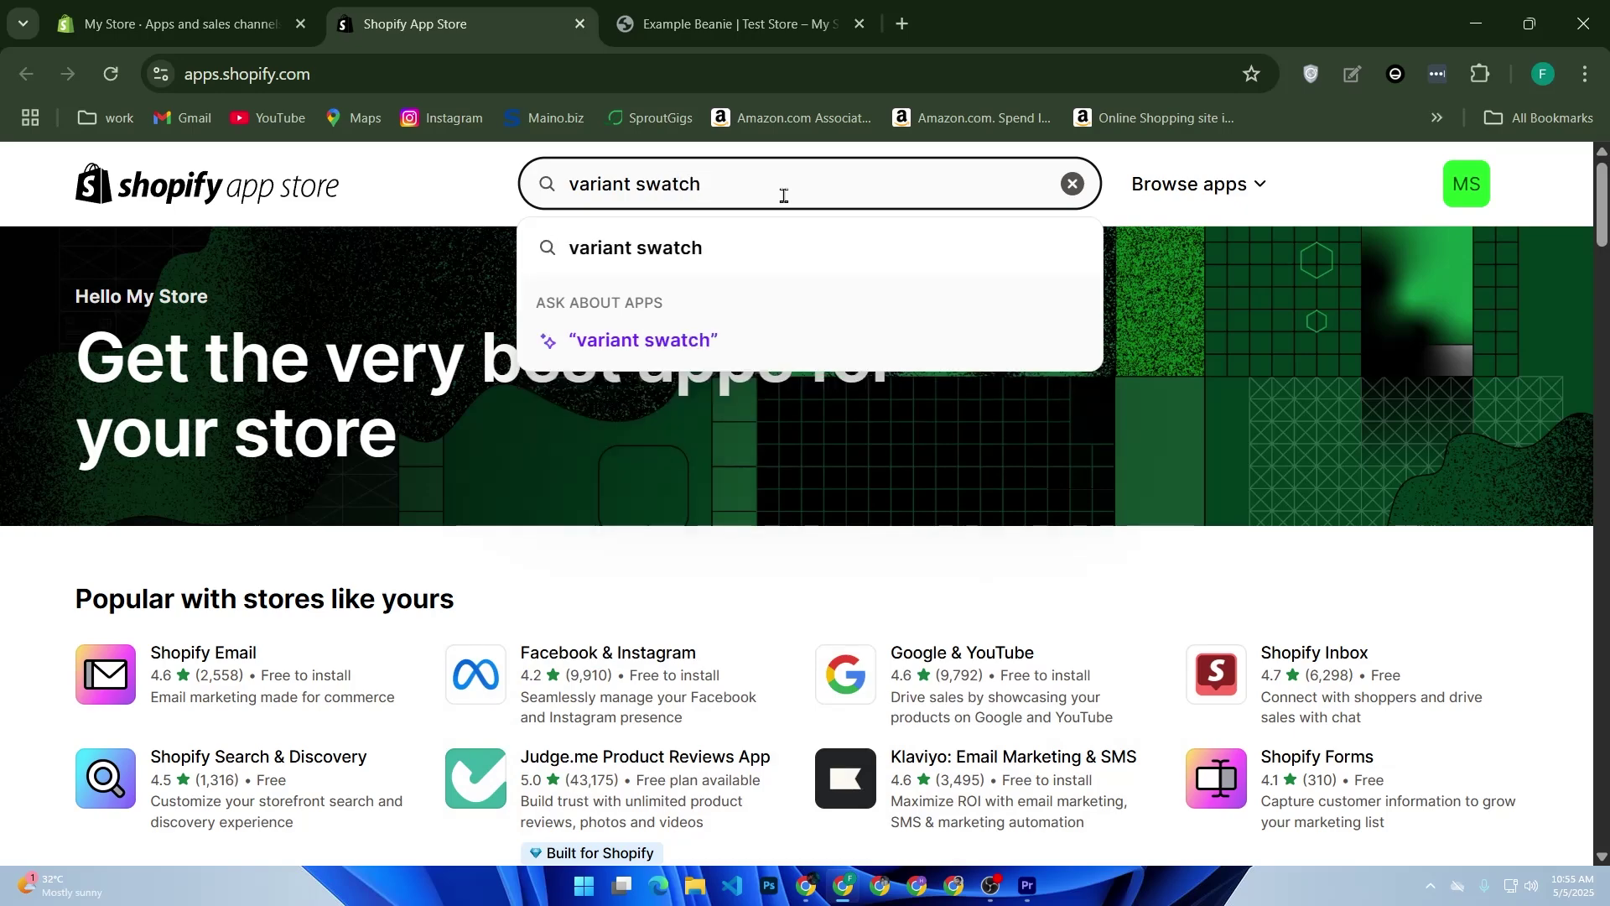
type(" king")
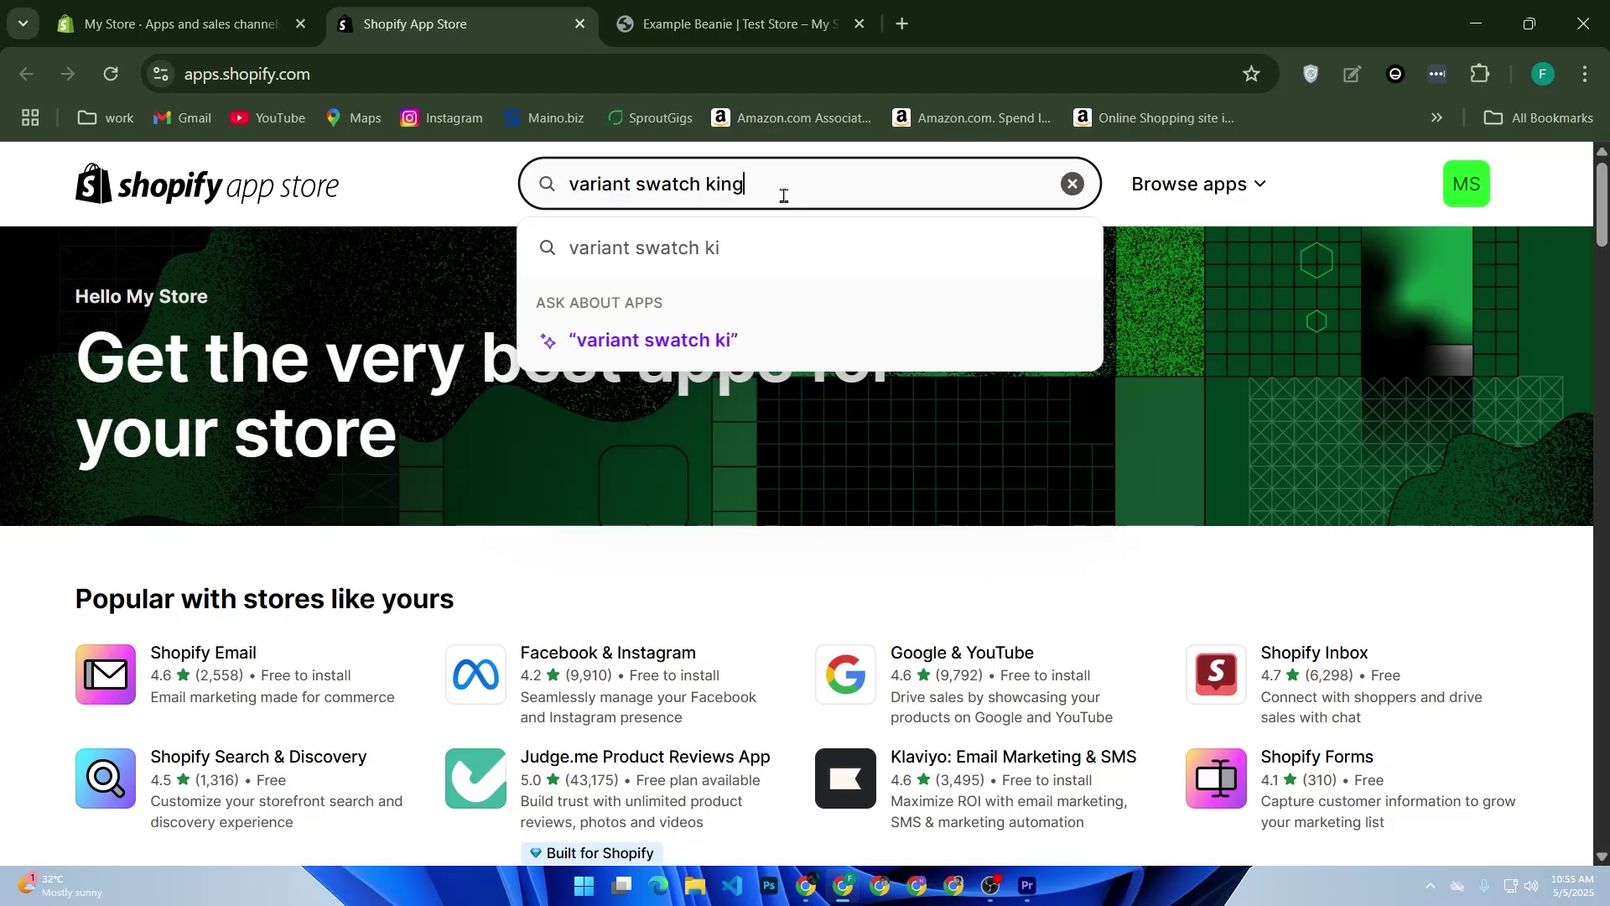
key("Return")
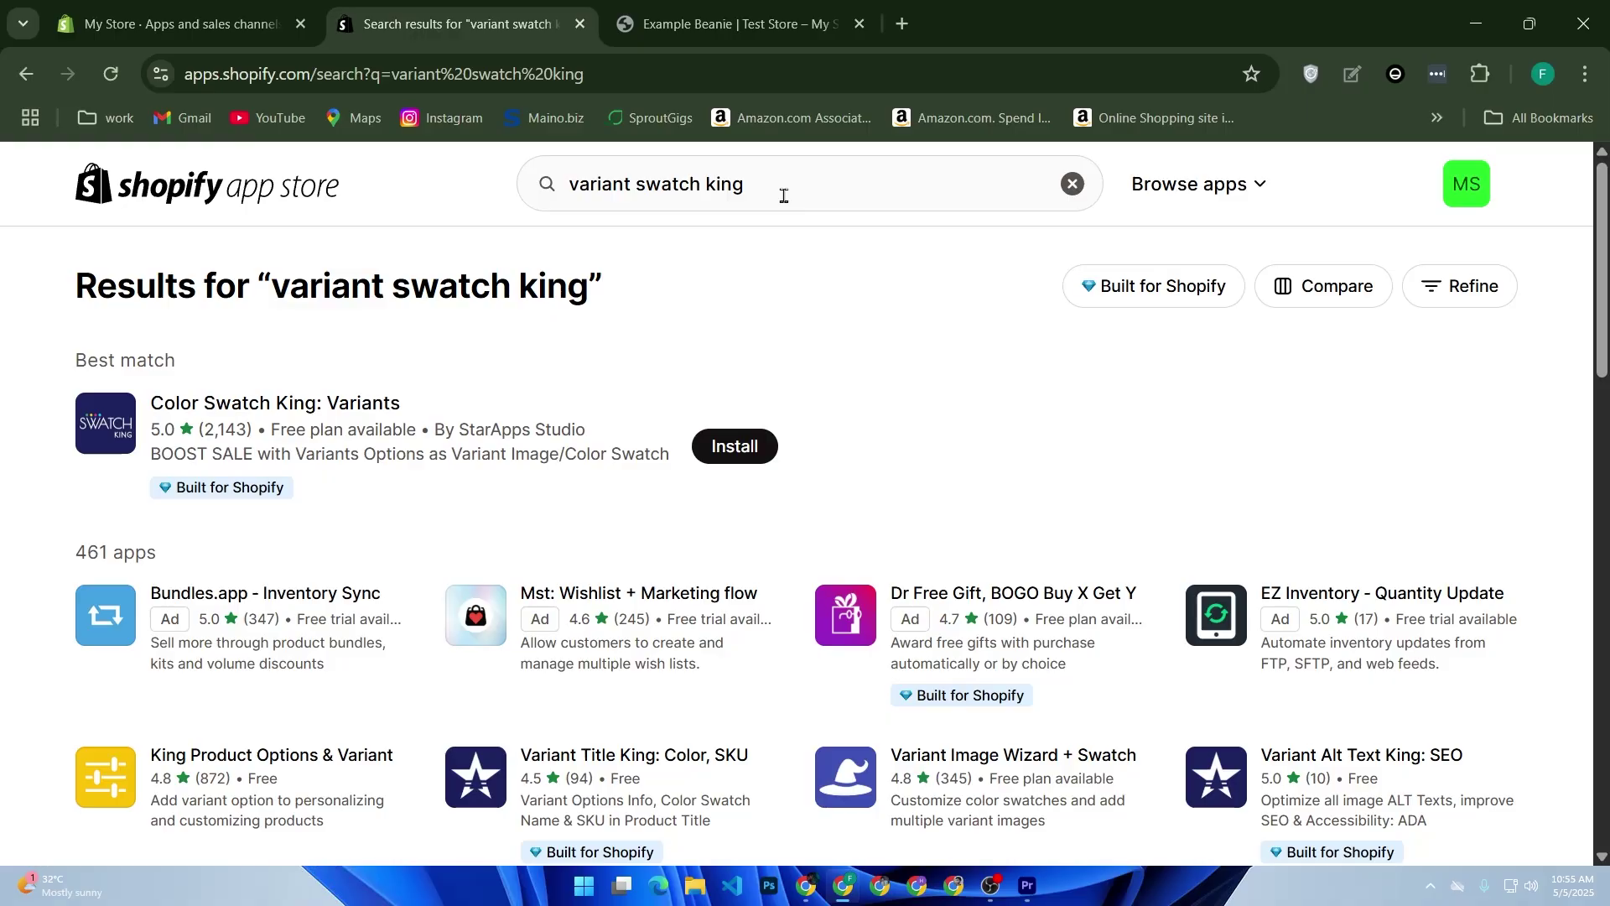
left_click(206, 399)
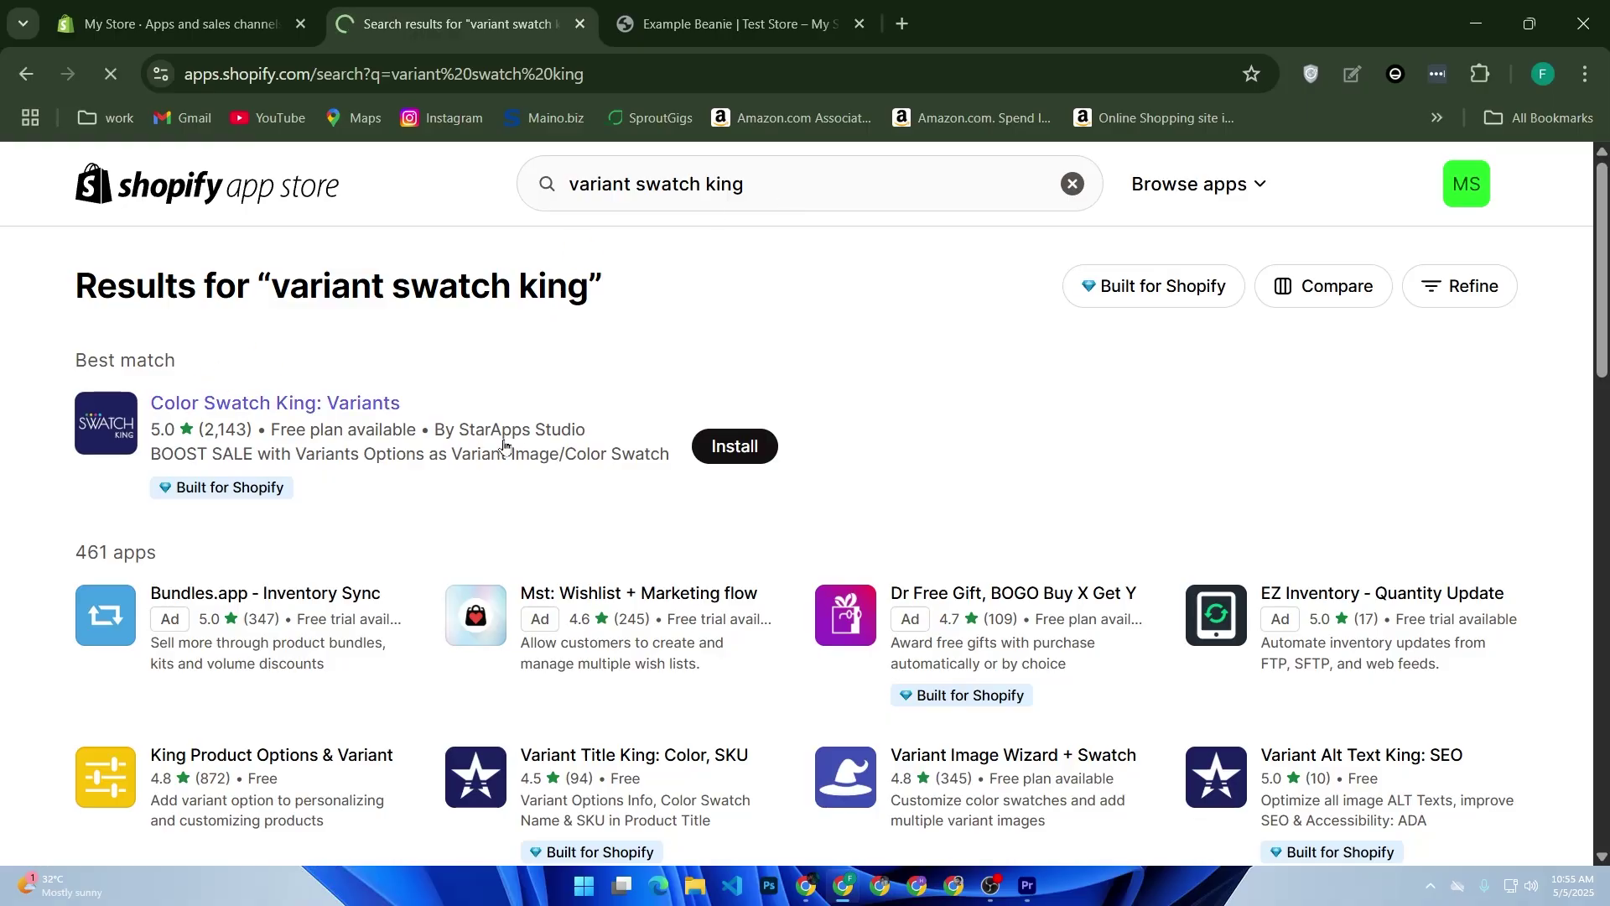